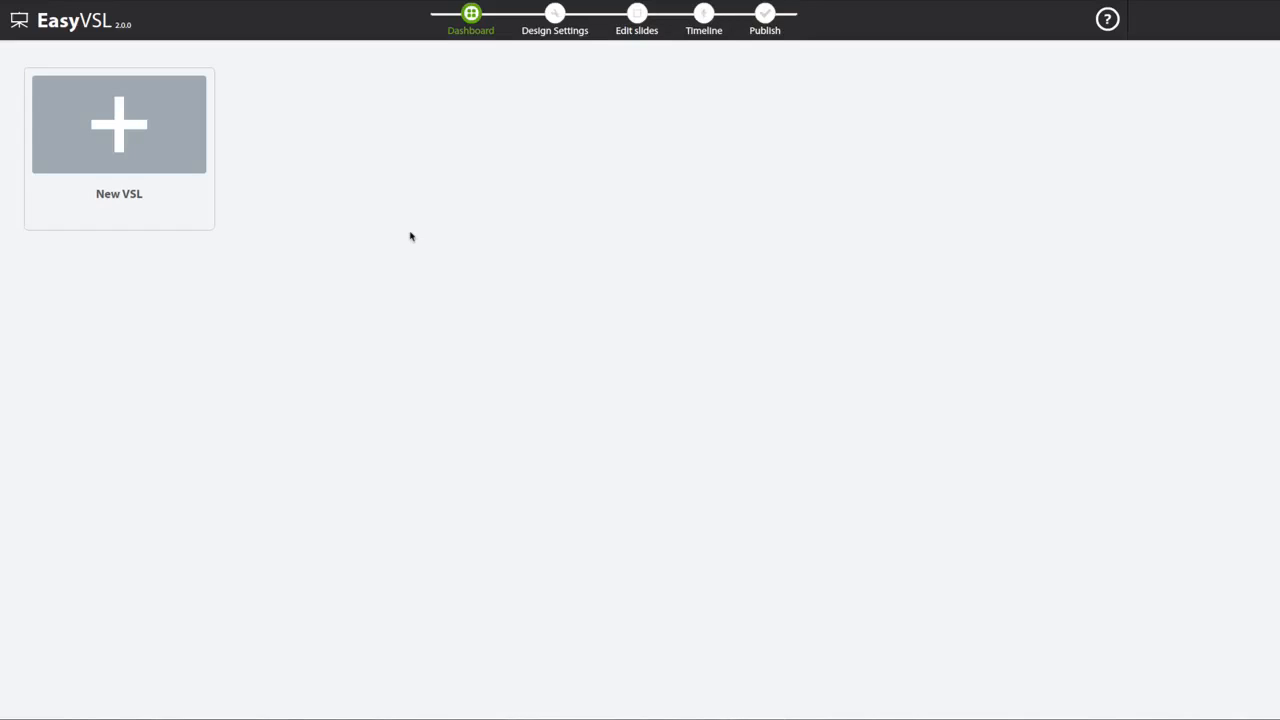
- Create a new VSL presentation titled "Demo" using the paste-text method
{"action": "left_click", "coordinate": [158, 127]}
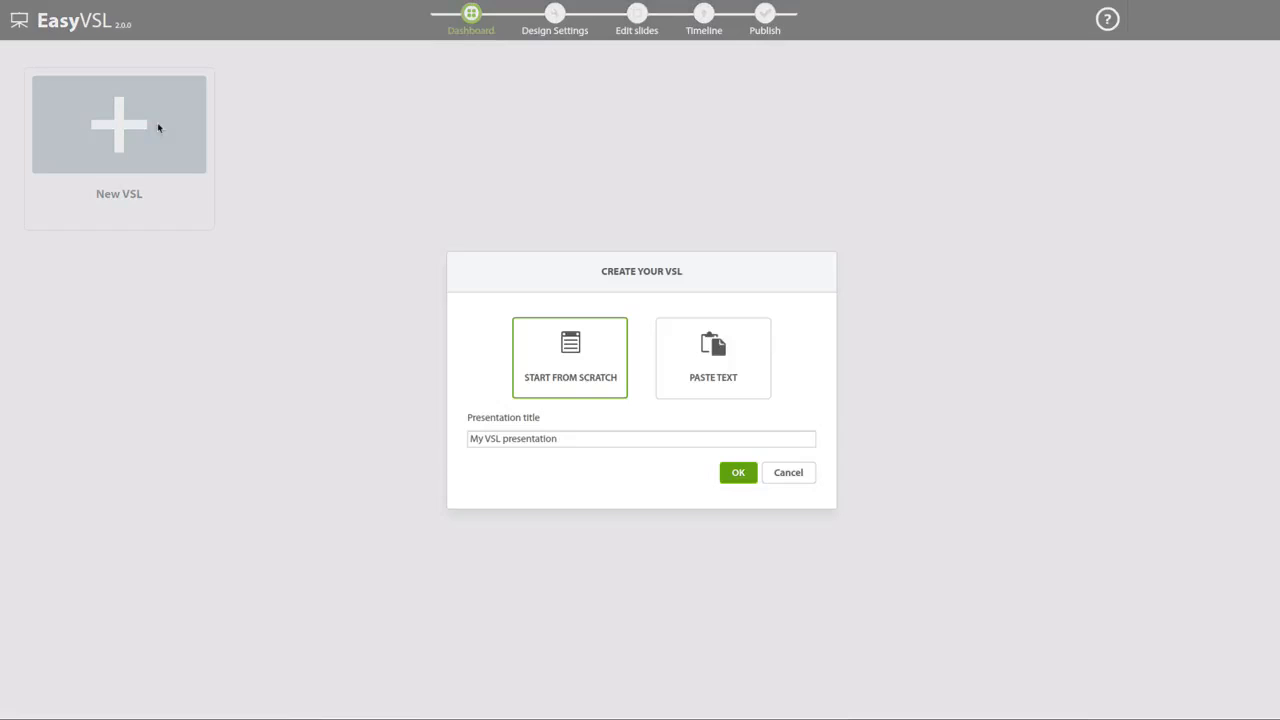
{"action": "left_click_drag", "start_coordinate": [572, 438], "coordinate": [414, 430]}
{"action": "type", "text": "D"}
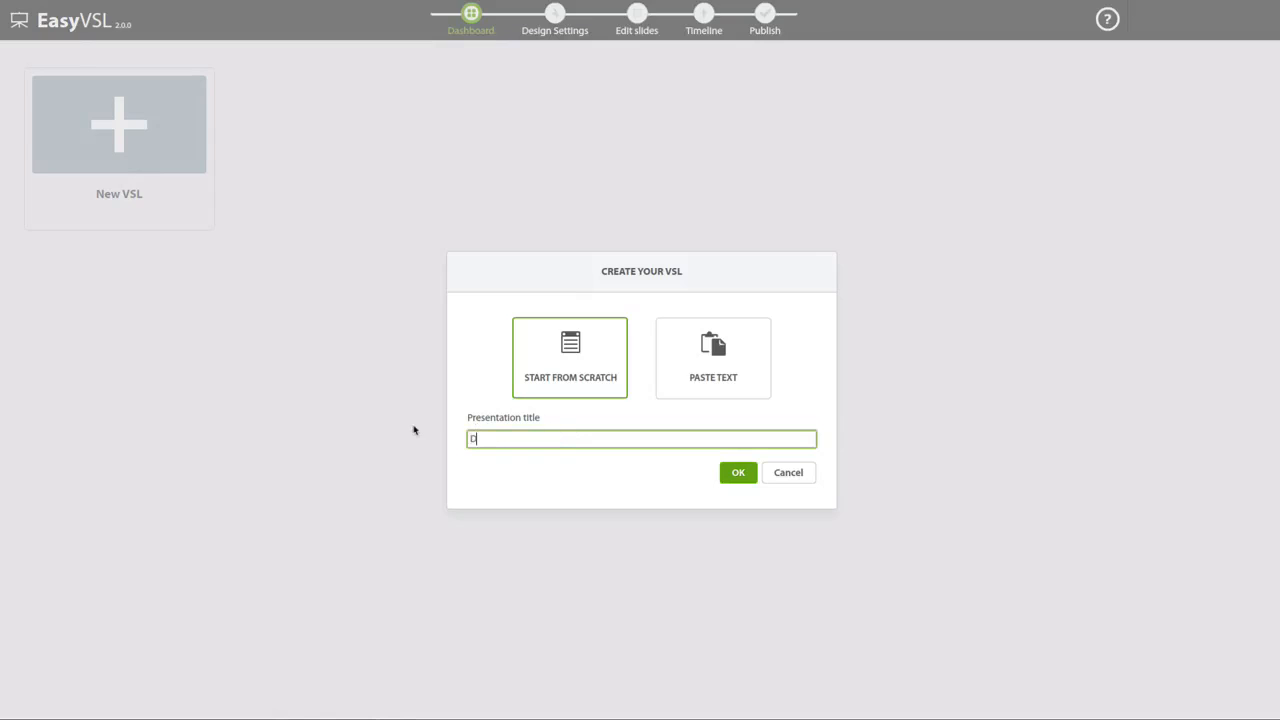
{"action": "type", "text": "emo"}
{"action": "left_click", "coordinate": [706, 380]}
{"action": "left_click", "coordinate": [737, 474]}
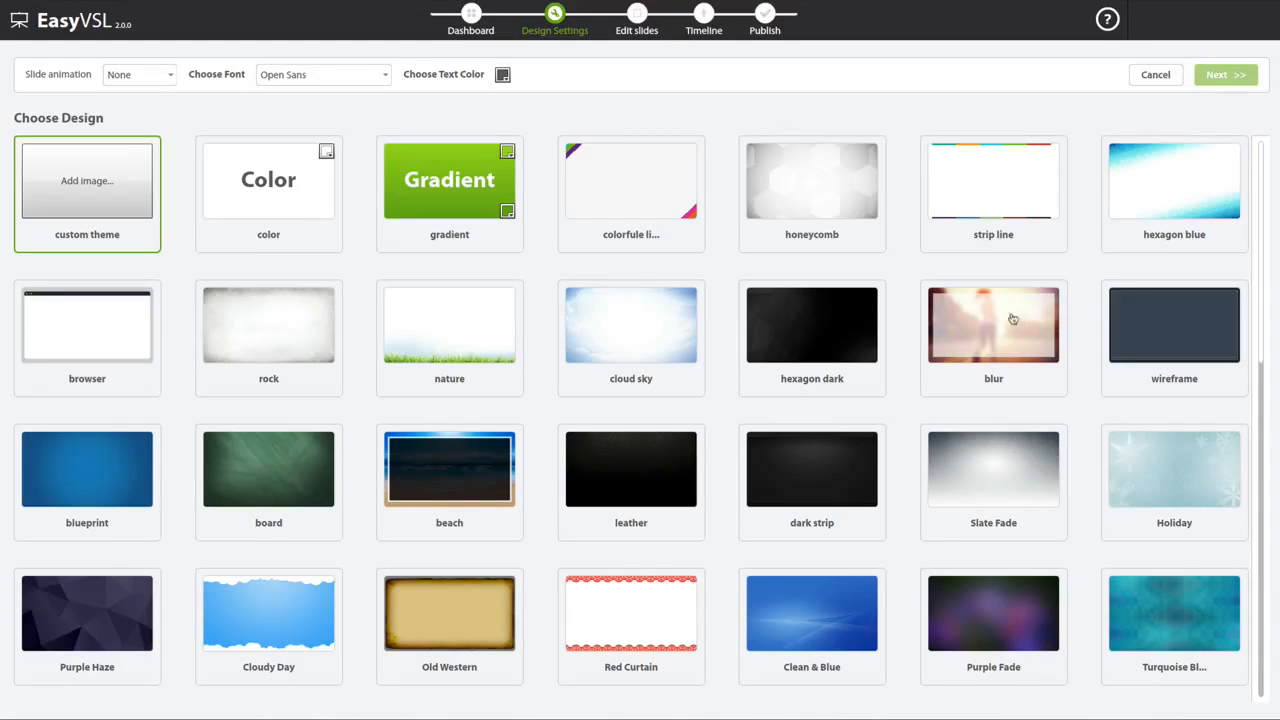
- Choose the nature design for the presentation and set the slide animation to Fade
{"action": "scroll", "coordinate": [977, 331], "scroll_direction": "down", "scroll_amount": 5}
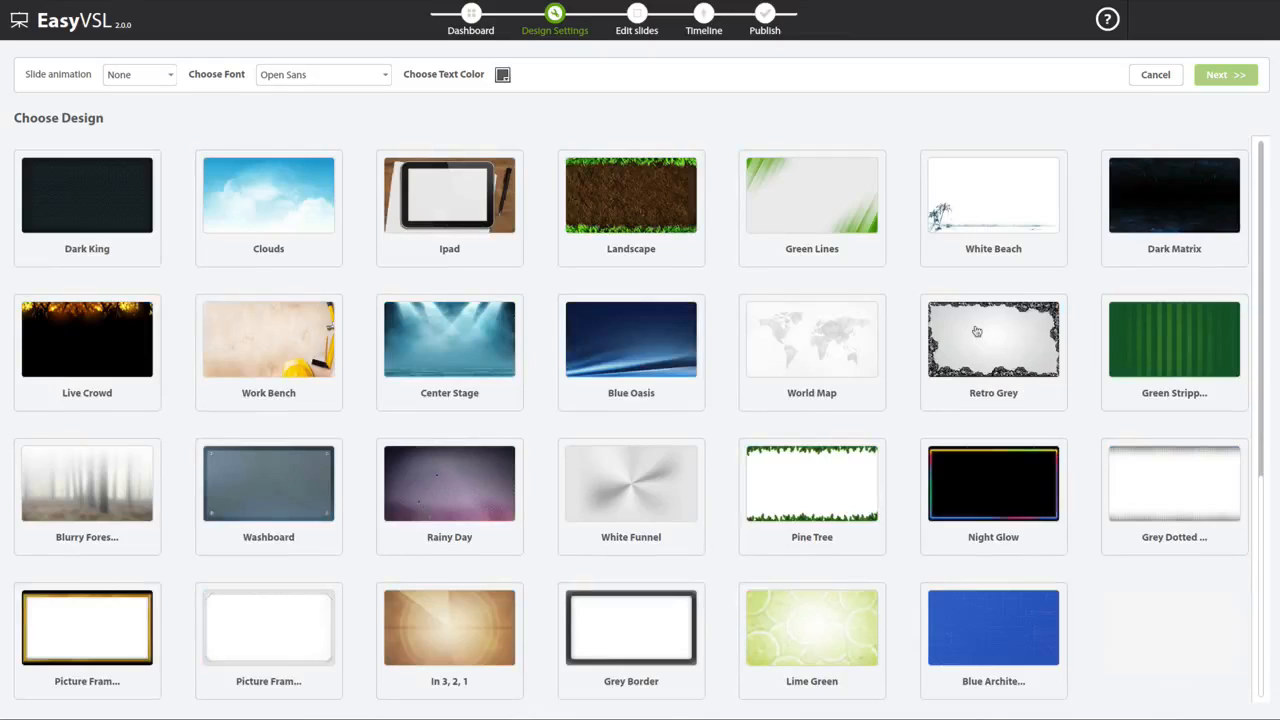
{"action": "scroll", "coordinate": [977, 331], "scroll_direction": "up", "scroll_amount": 5}
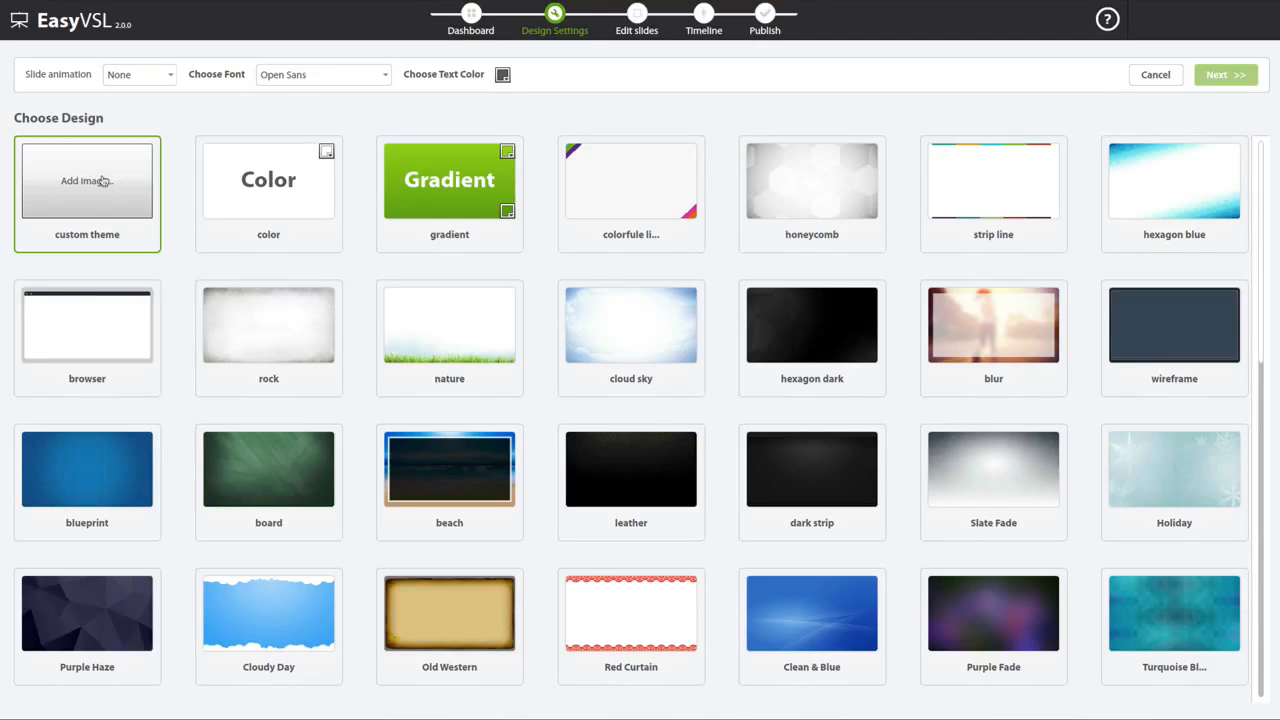
{"action": "left_click", "coordinate": [464, 327]}
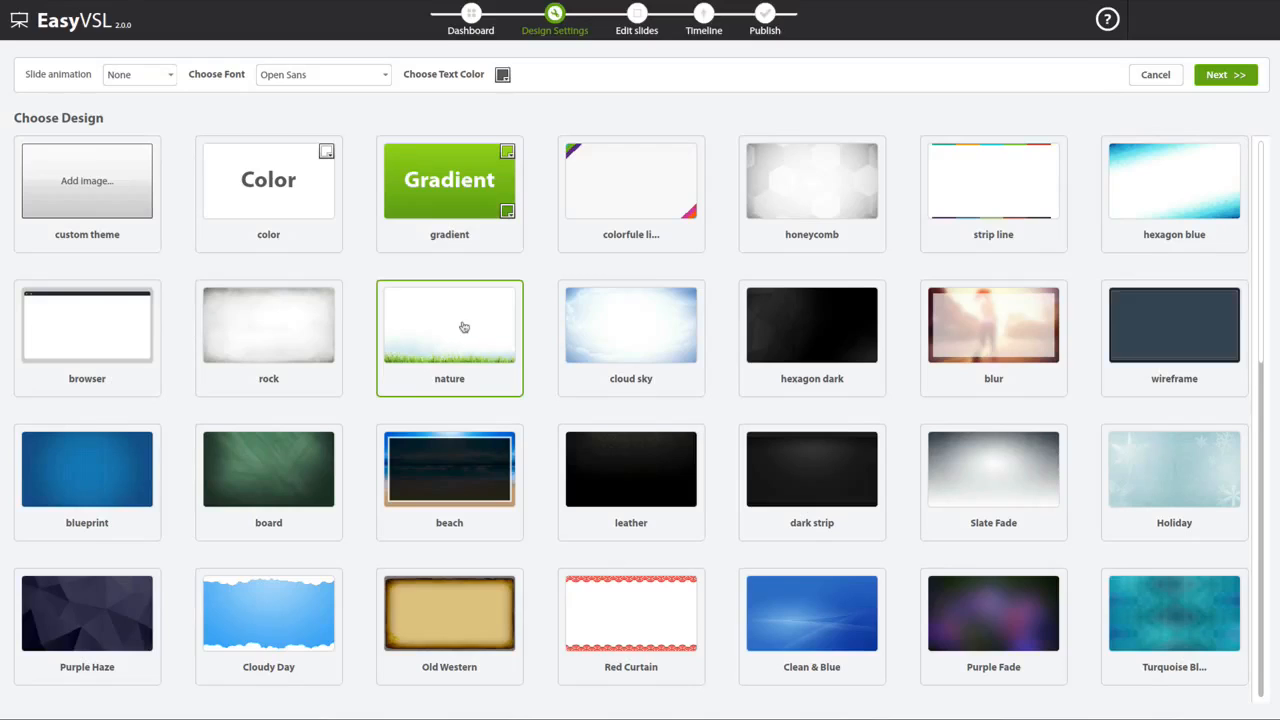
{"action": "left_click", "coordinate": [158, 80]}
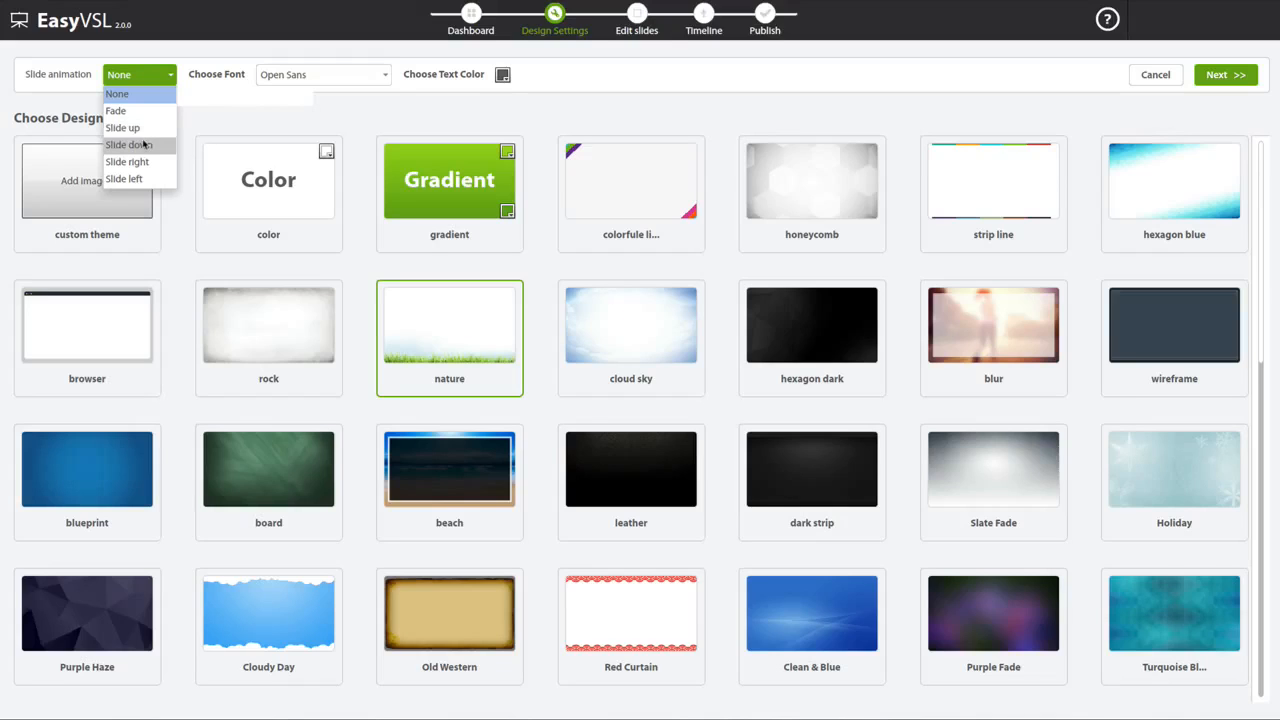
{"action": "left_click", "coordinate": [125, 111]}
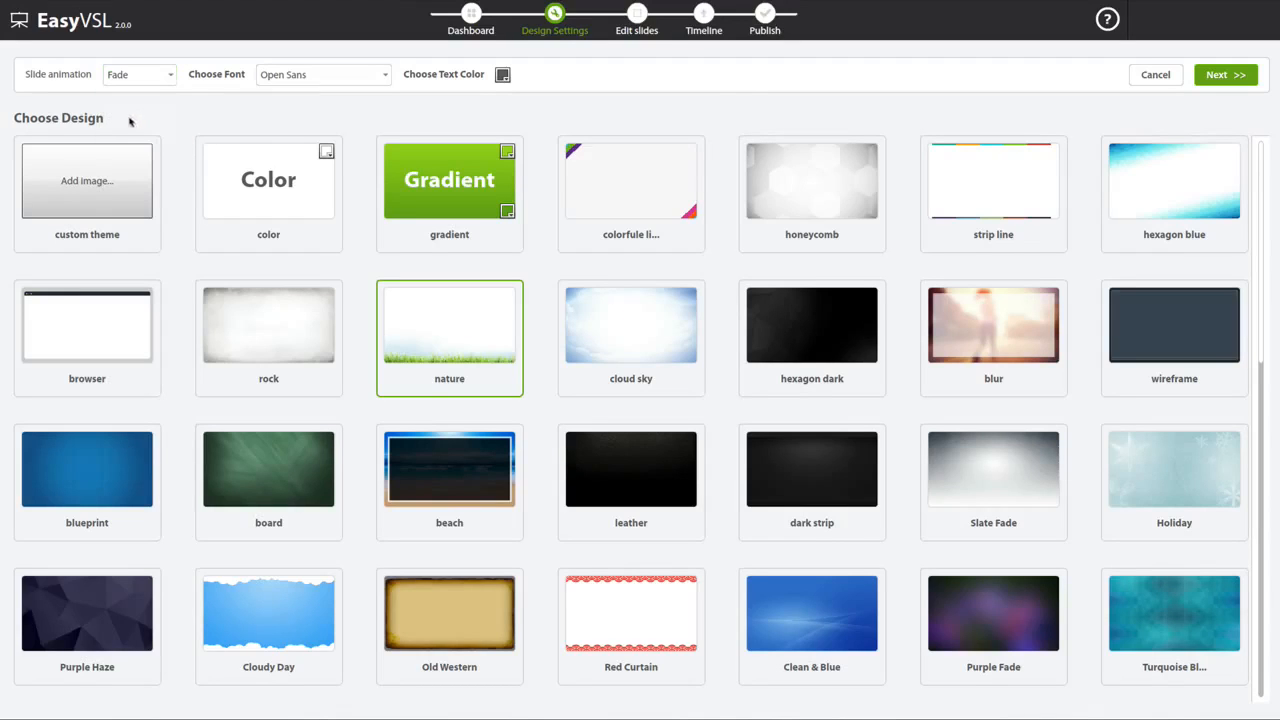
- Preview the fonts available for the slide text
{"action": "left_click", "coordinate": [310, 79]}
{"action": "scroll", "coordinate": [300, 130], "scroll_direction": "up", "scroll_amount": 5}
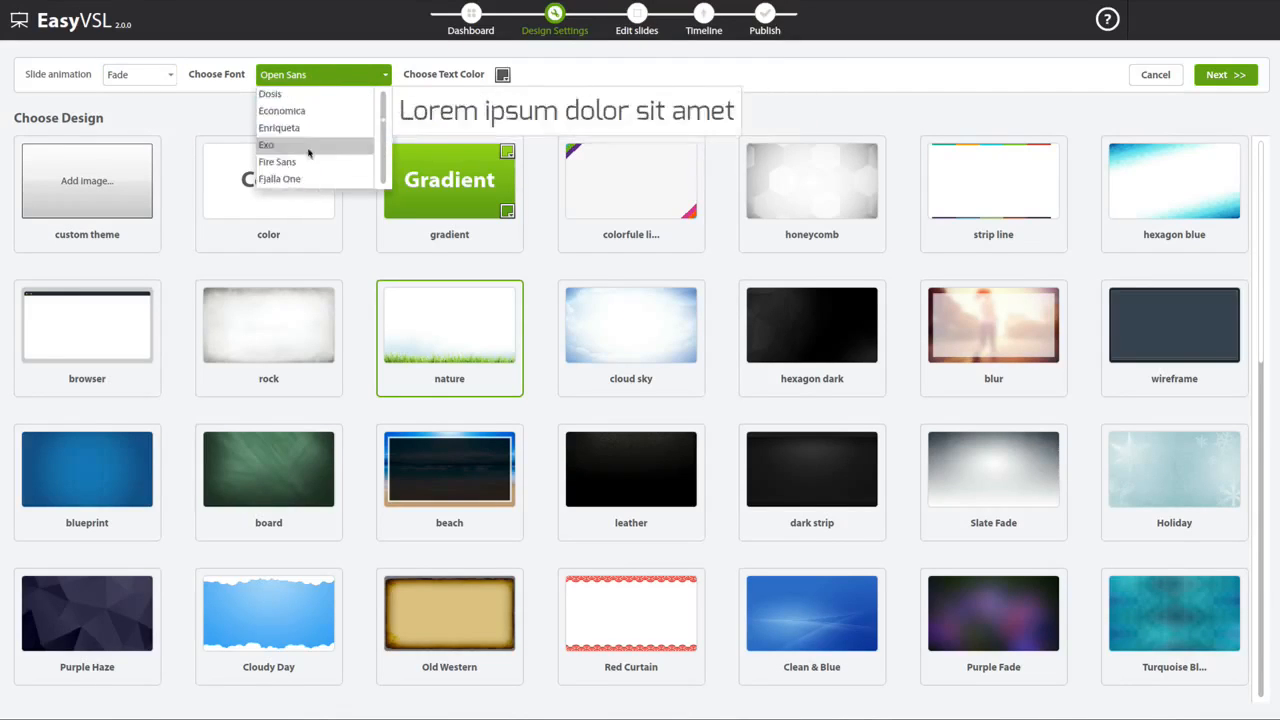
{"action": "left_click", "coordinate": [327, 67]}
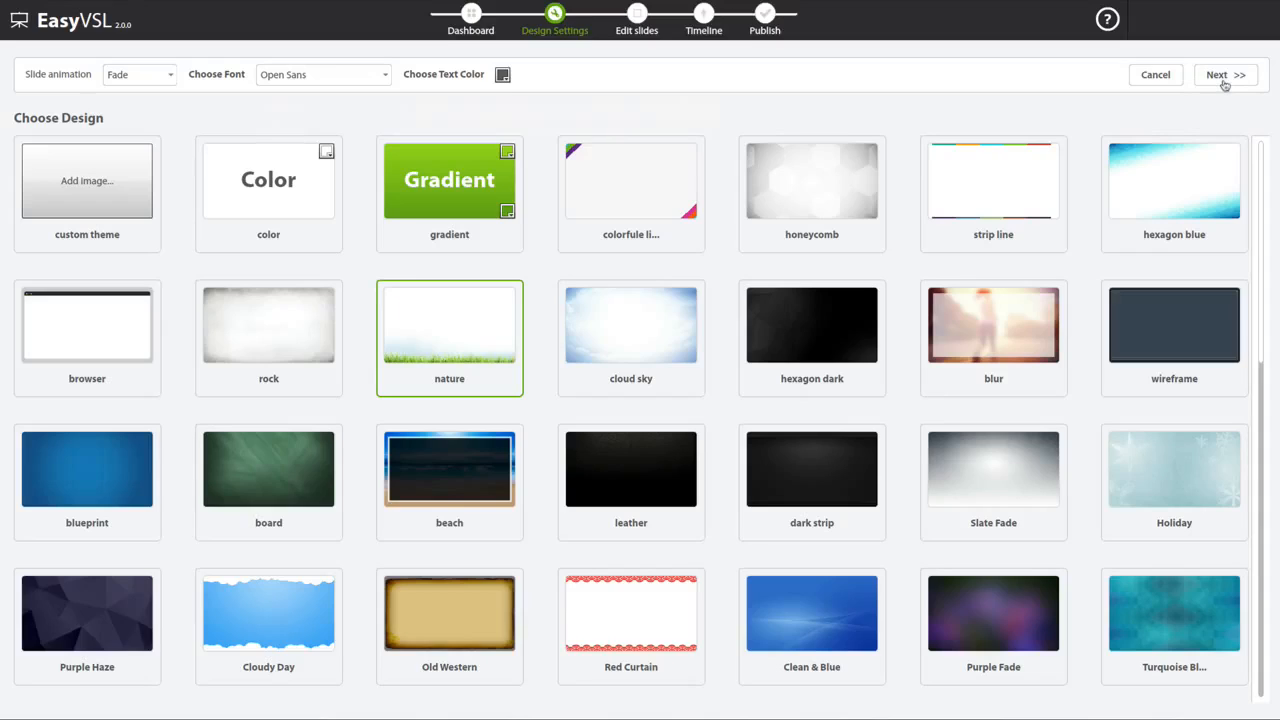
- Confirm the design settings and paste the full script from the open text document into the empty script area
{"action": "left_click", "coordinate": [1224, 80]}
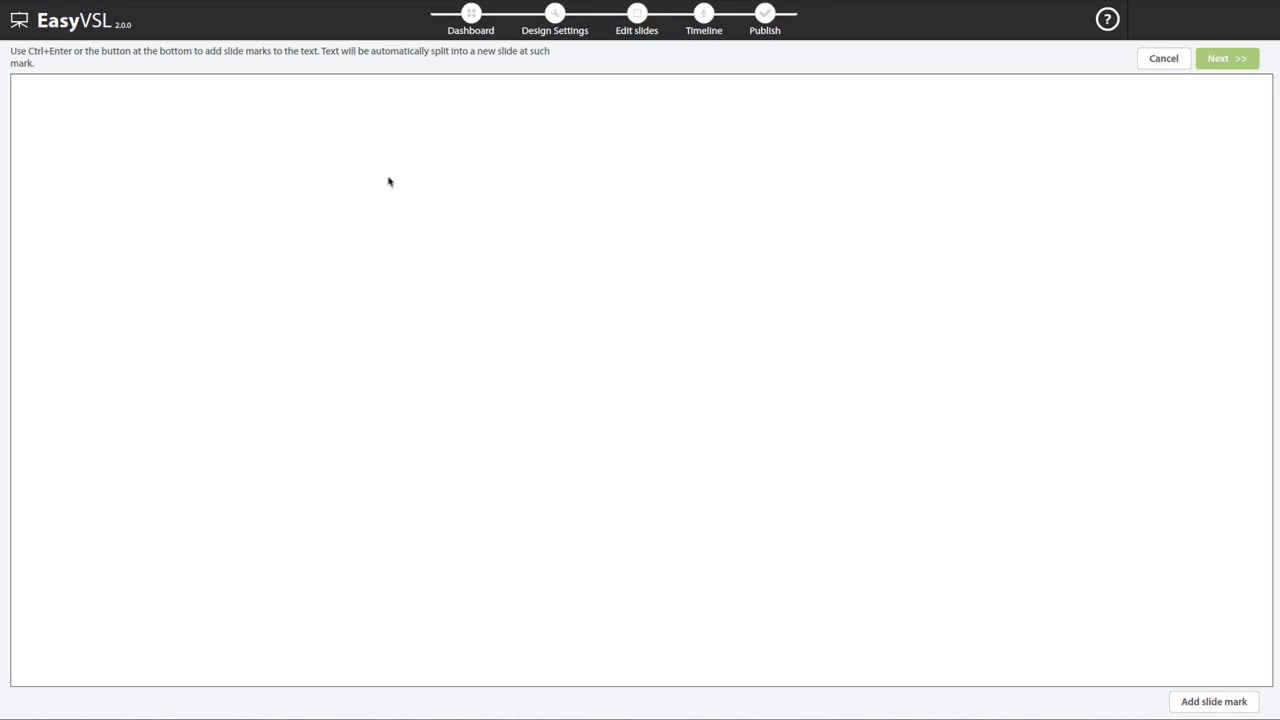
{"action": "key", "text": "super+Tab"}
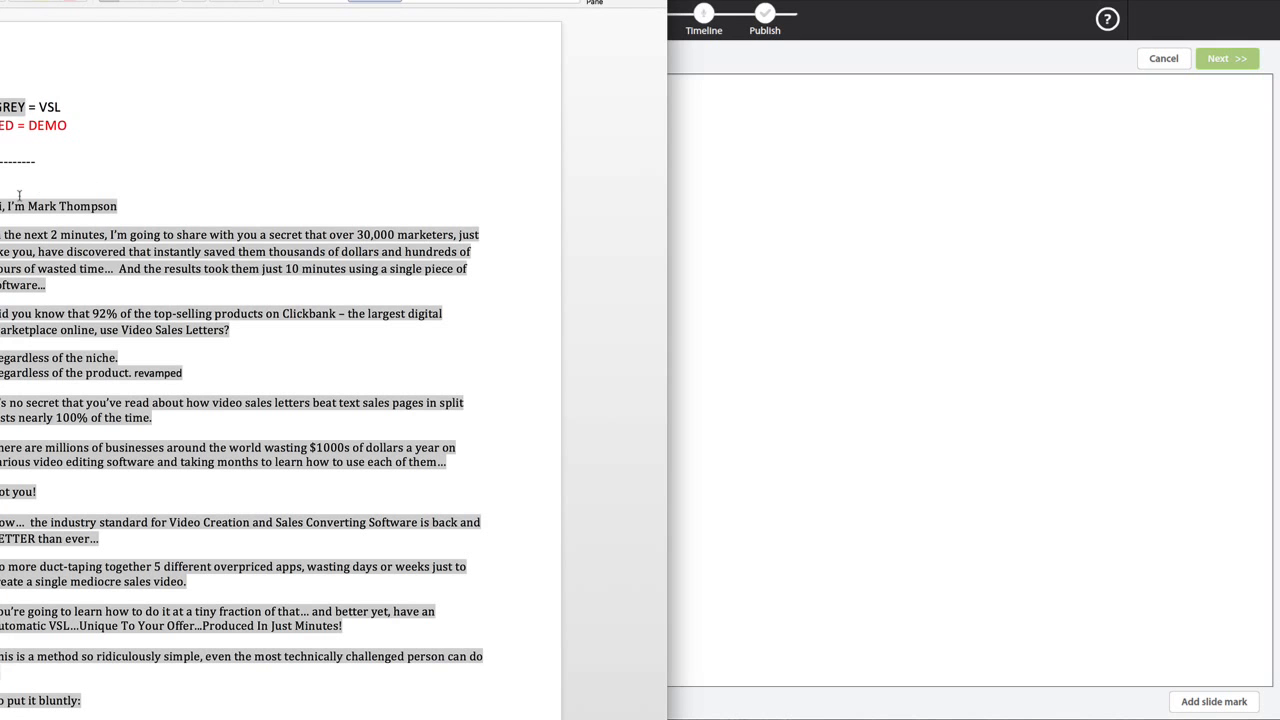
{"action": "key", "text": "super+a"}
{"action": "scroll", "coordinate": [350, 610], "scroll_direction": "down", "scroll_amount": 10}
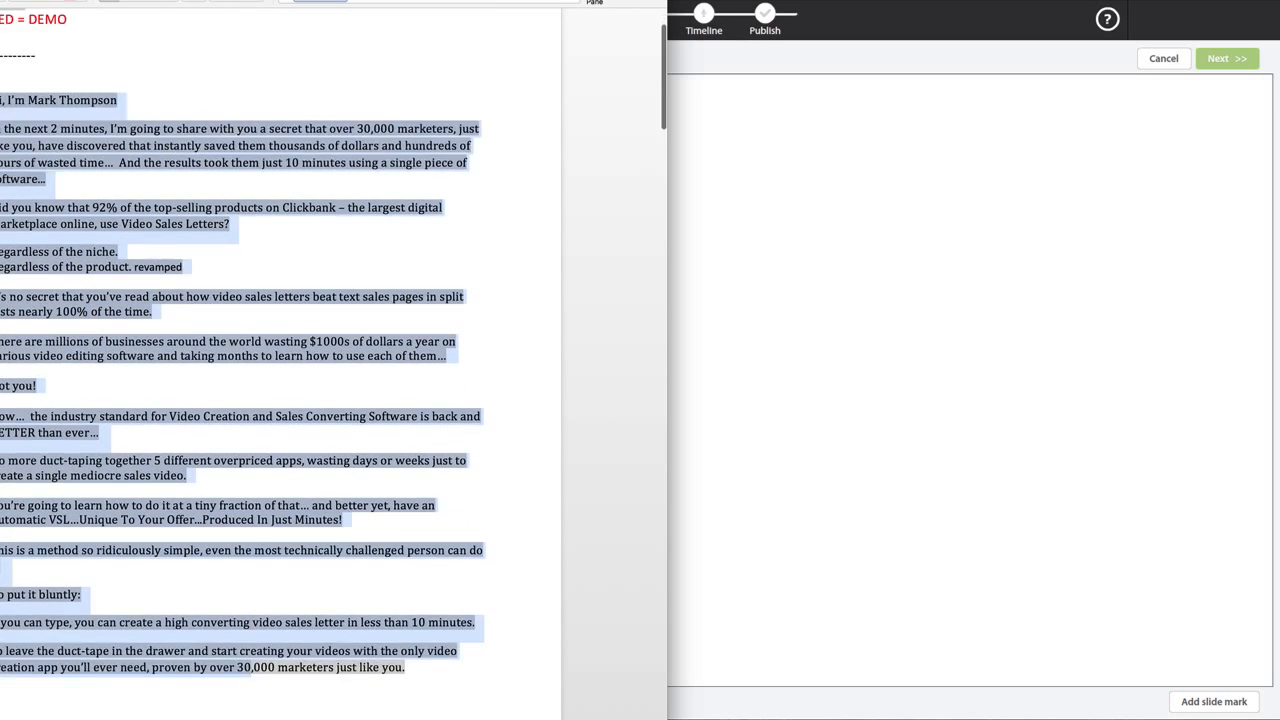
{"action": "left_click", "coordinate": [832, 247]}
{"action": "key", "text": "super+v"}
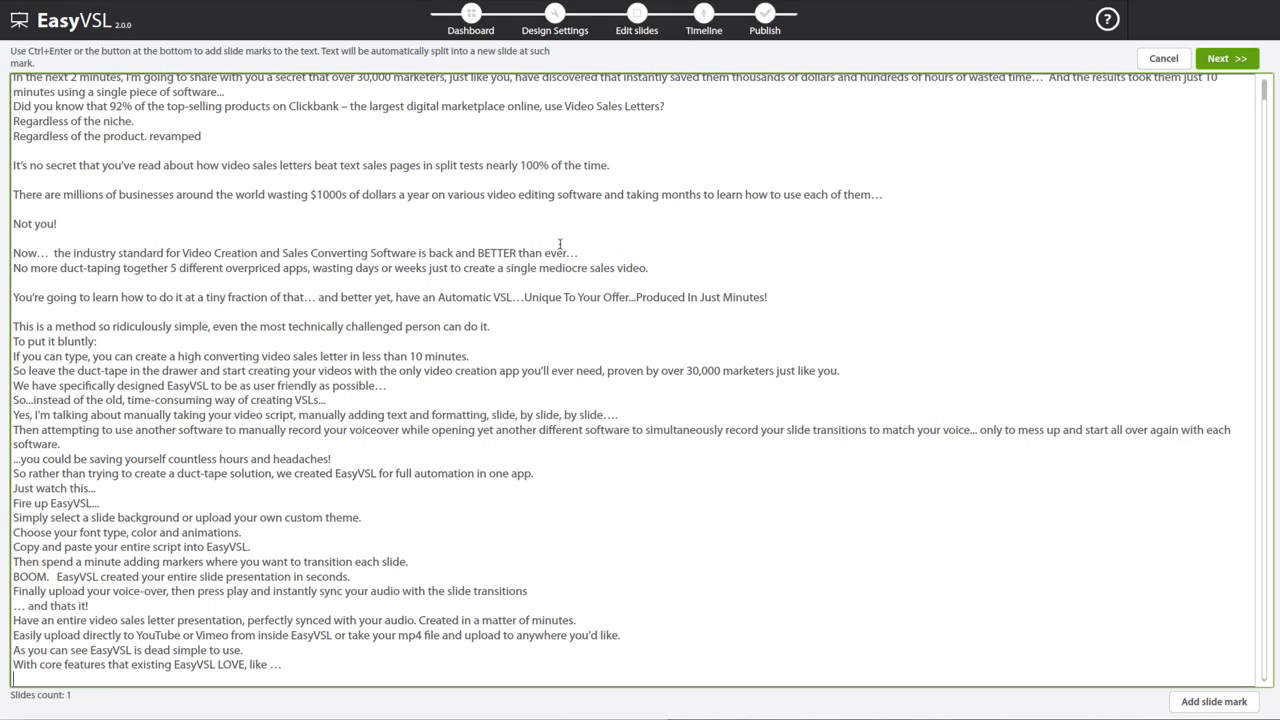
{"action": "scroll", "coordinate": [560, 244], "scroll_direction": "up", "scroll_amount": 2}
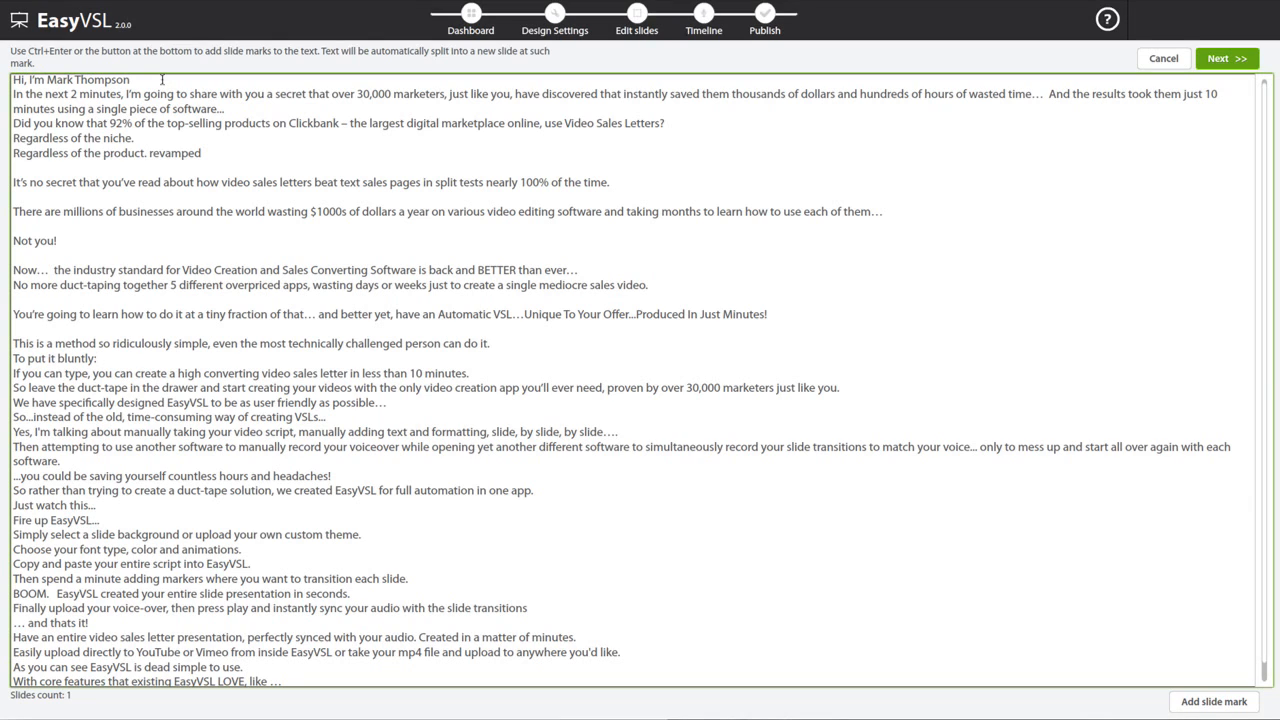
- Add slide marks after the opening greeting, "30,000 marketers", "wasted time…", "just 10" and "single piece of software..."
{"action": "left_click", "coordinate": [1205, 701]}
{"action": "left_click", "coordinate": [449, 94]}
{"action": "key", "text": "ctrl+Return"}
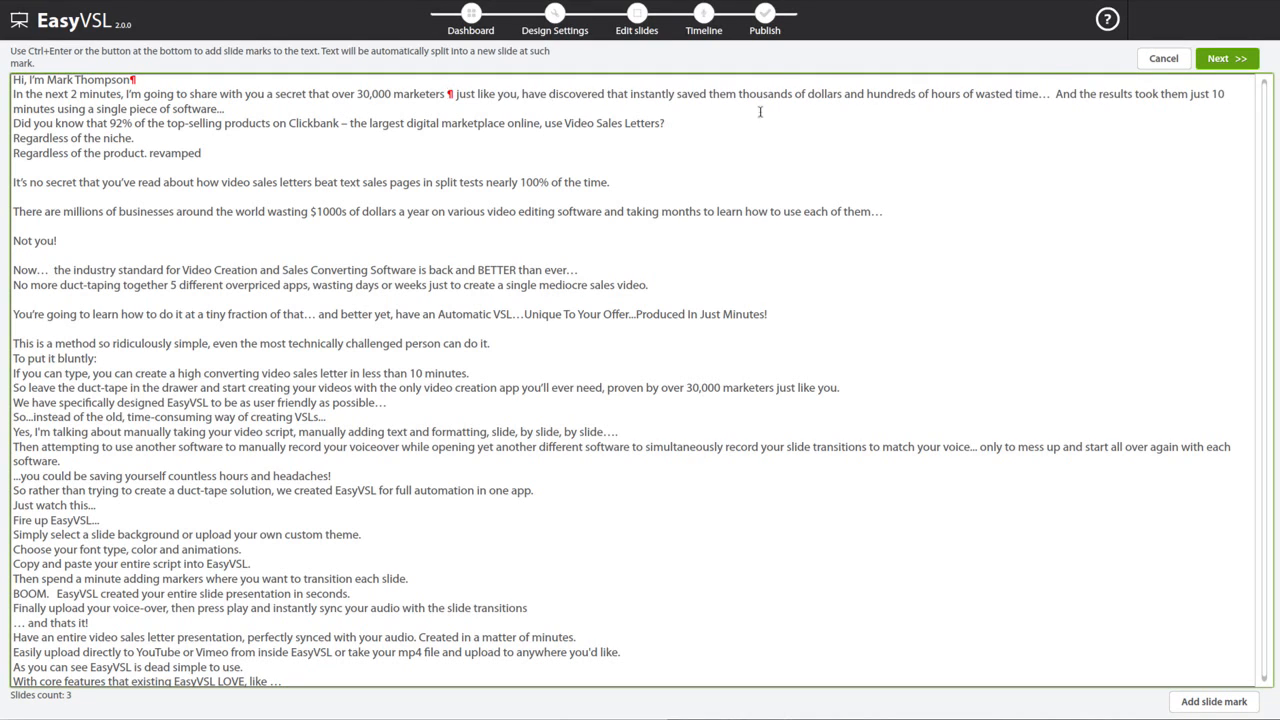
{"action": "left_click", "coordinate": [1228, 97]}
{"action": "key", "text": "ctrl+Return"}
{"action": "left_click", "coordinate": [1054, 94]}
{"action": "key", "text": "ctrl+Return"}
{"action": "left_click", "coordinate": [230, 110]}
{"action": "key", "text": "ctrl+Return"}
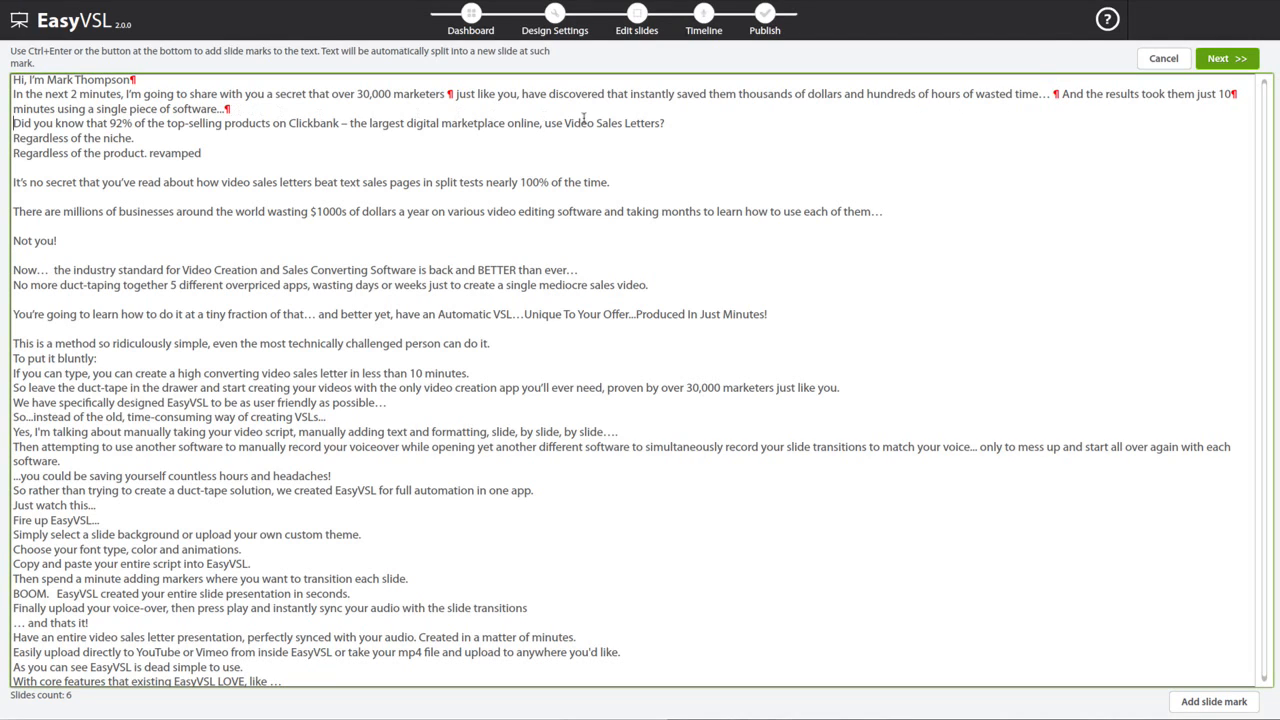
- Add slide marks after each line from "Did you know" to "how to use each of them…", plus one after "around the world wasting"
{"action": "left_click", "coordinate": [706, 124]}
{"action": "key", "text": "ctrl+Return"}
{"action": "left_click", "coordinate": [192, 140]}
{"action": "key", "text": "ctrl+Return"}
{"action": "key", "text": "ctrl+Return"}
{"action": "left_click", "coordinate": [649, 183]}
{"action": "key", "text": "ctrl+Return"}
{"action": "left_click", "coordinate": [913, 213]}
{"action": "key", "text": "ctrl+Return"}
{"action": "left_click", "coordinate": [309, 211]}
{"action": "key", "text": "ctrl+Return"}
- Add slide marks after "Not you!", "BETTER than ever…", "mediocre sales video.", "Produced In Just Minutes!" and "technically challenged person can do it."
{"action": "left_click", "coordinate": [57, 240]}
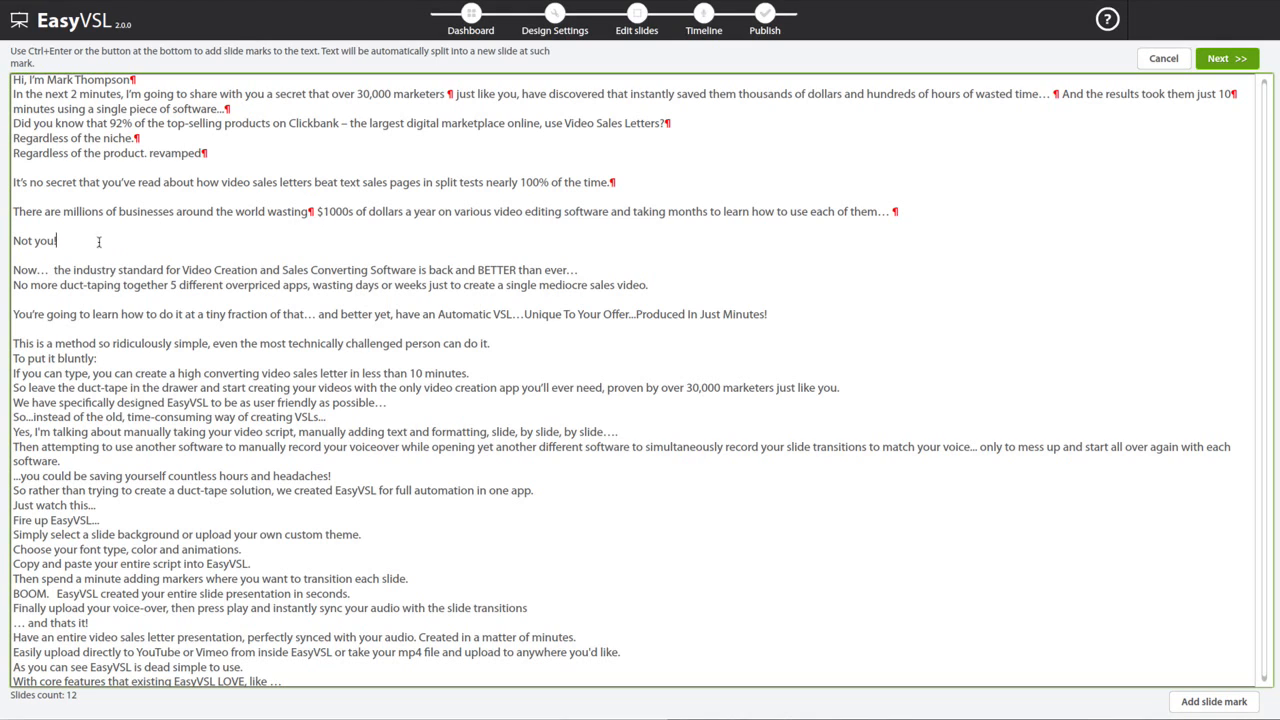
{"action": "key", "text": "ctrl+Return"}
{"action": "left_click", "coordinate": [568, 270]}
{"action": "left_click", "coordinate": [581, 270]}
{"action": "key", "text": "ctrl+Return"}
{"action": "left_click", "coordinate": [652, 285]}
{"action": "key", "text": "ctrl+Return"}
{"action": "left_click", "coordinate": [767, 314]}
{"action": "key", "text": "ctrl+Return"}
{"action": "left_click", "coordinate": [492, 343]}
{"action": "key", "text": "ctrl+Return"}
- Add slide marks after each line from "To put it bluntly:" to "way of creating VSLs...", and delete all script text below it
{"action": "left_click", "coordinate": [189, 359]}
{"action": "key", "text": "ctrl+Return"}
{"action": "left_click", "coordinate": [533, 374]}
{"action": "key", "text": "ctrl+Return"}
{"action": "left_click", "coordinate": [894, 387]}
{"action": "key", "text": "ctrl+Return"}
{"action": "left_click", "coordinate": [385, 403]}
{"action": "key", "text": "ctrl+Return"}
{"action": "left_click", "coordinate": [336, 417]}
{"action": "key", "text": "ctrl+Return"}
{"action": "key", "text": "ctrl+shift+End"}
{"action": "key", "text": "Delete"}
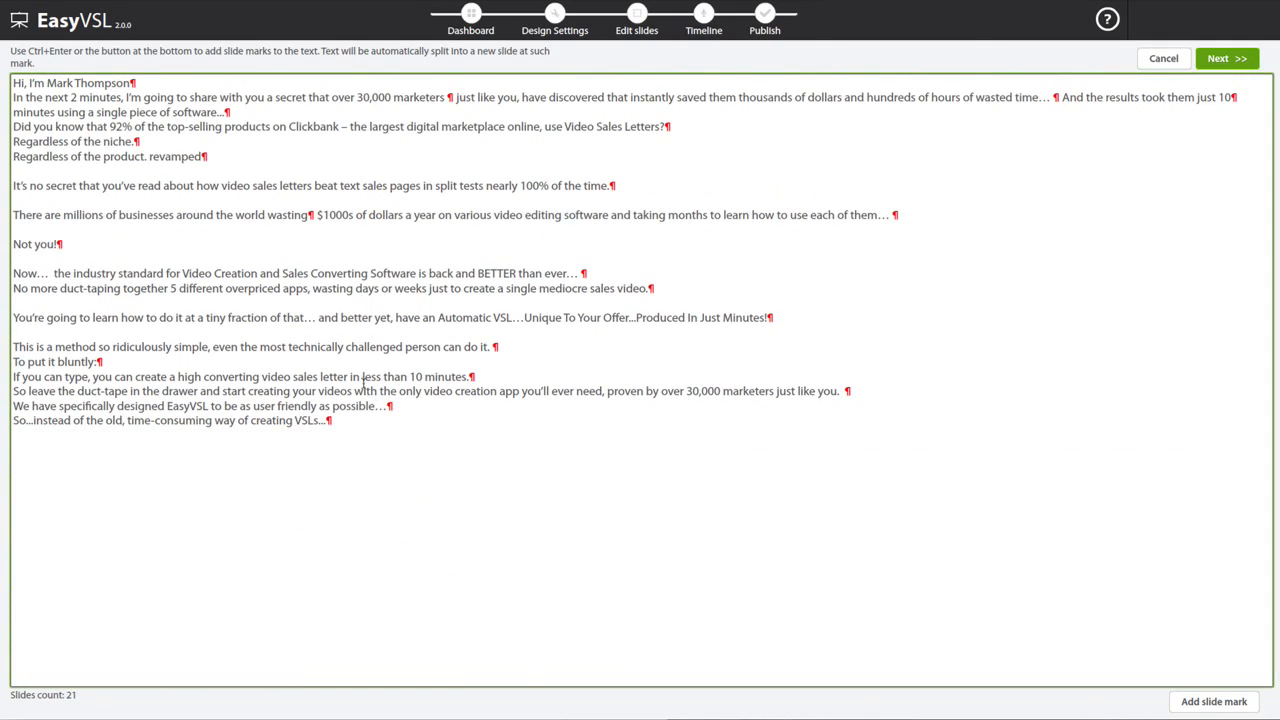
- Split two long sentences with slide marks after "at a tiny fraction of that…" and "5 different overpriced apps,"
{"action": "left_click", "coordinate": [318, 317]}
{"action": "key", "text": "ctrl+Return"}
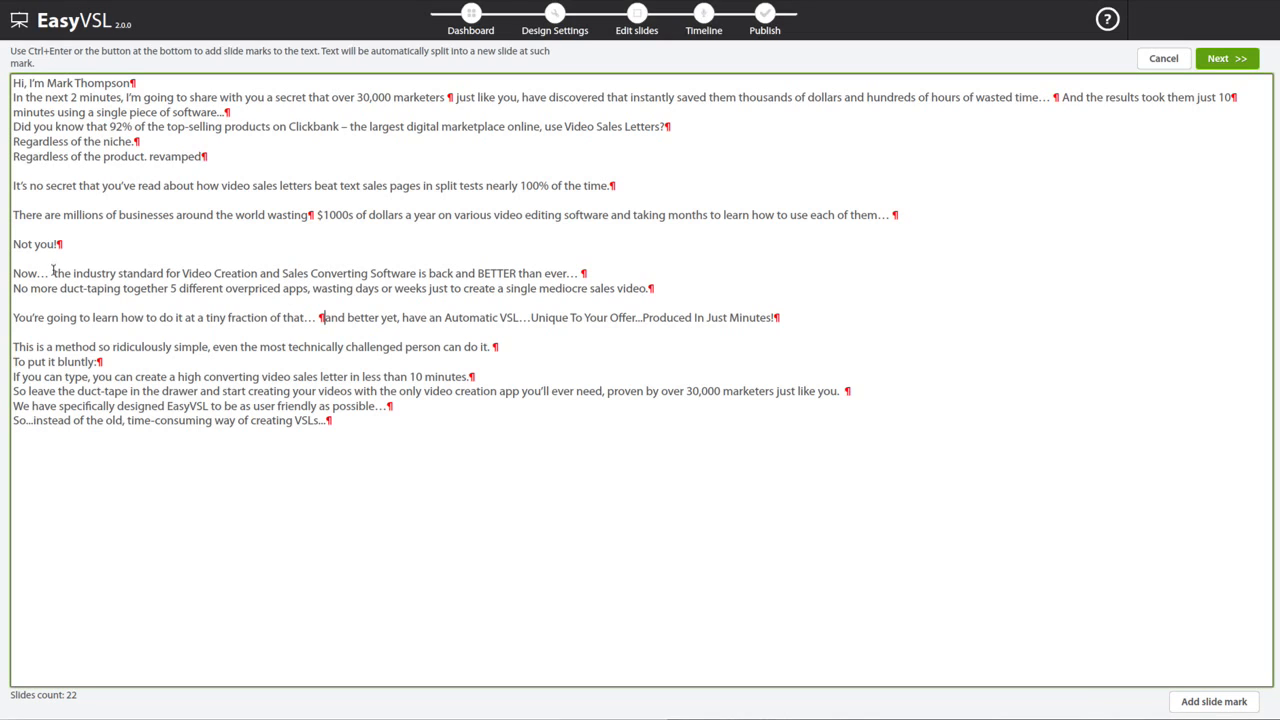
{"action": "left_click", "coordinate": [310, 288]}
{"action": "key", "text": "ctrl+Return"}
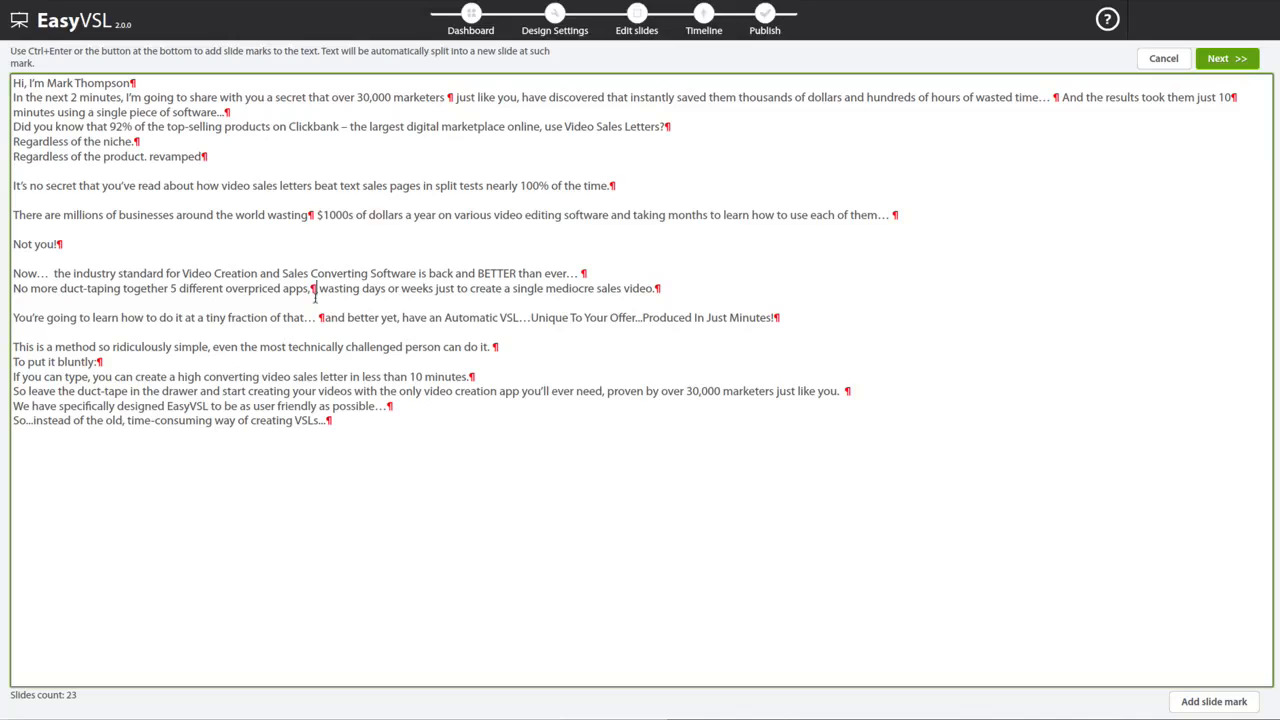
- Generate the slides from the marked script, accept the slide list and look through the first three slides in the editor
{"action": "left_click", "coordinate": [1224, 62]}
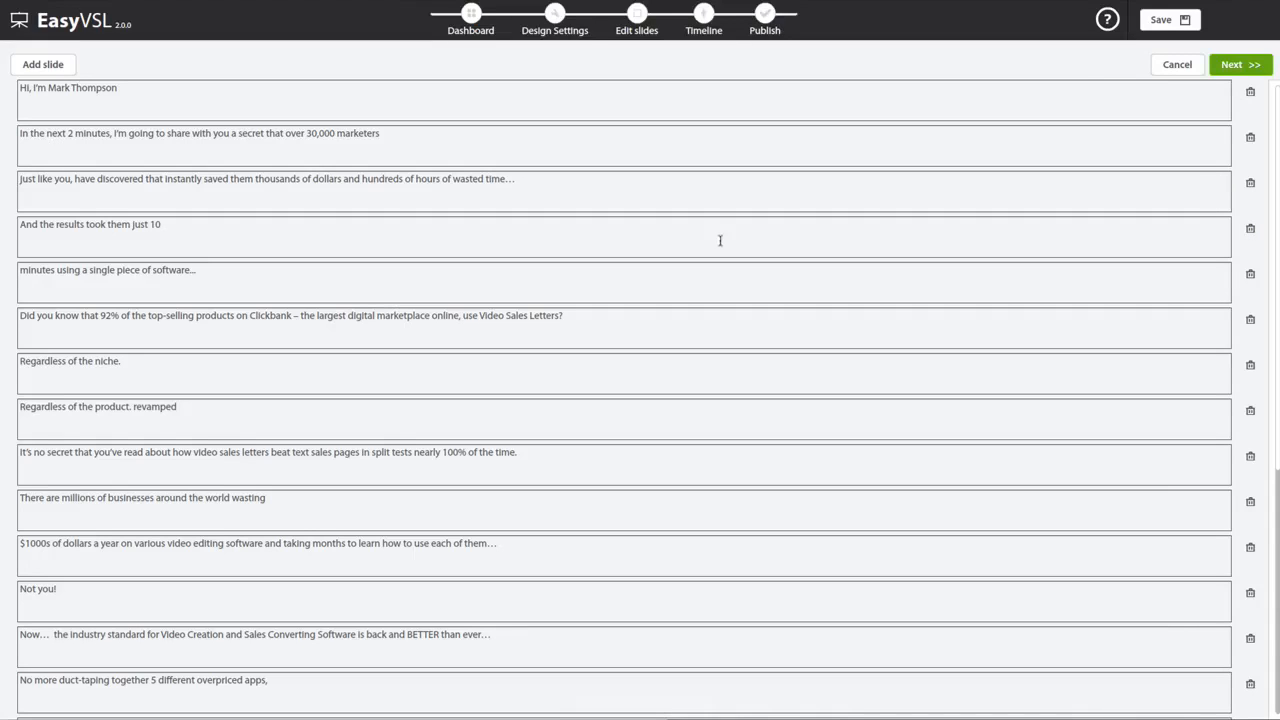
{"action": "left_click", "coordinate": [1248, 70]}
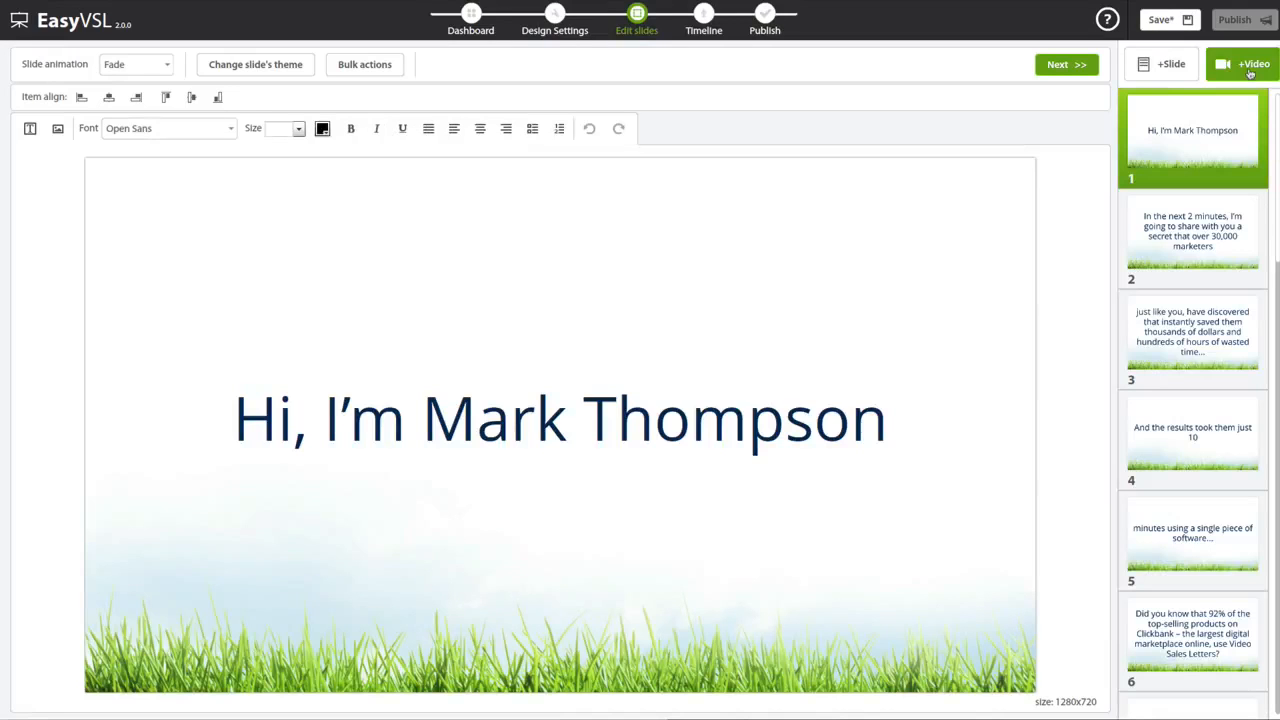
{"action": "left_click", "coordinate": [1200, 248]}
{"action": "left_click", "coordinate": [1200, 326]}
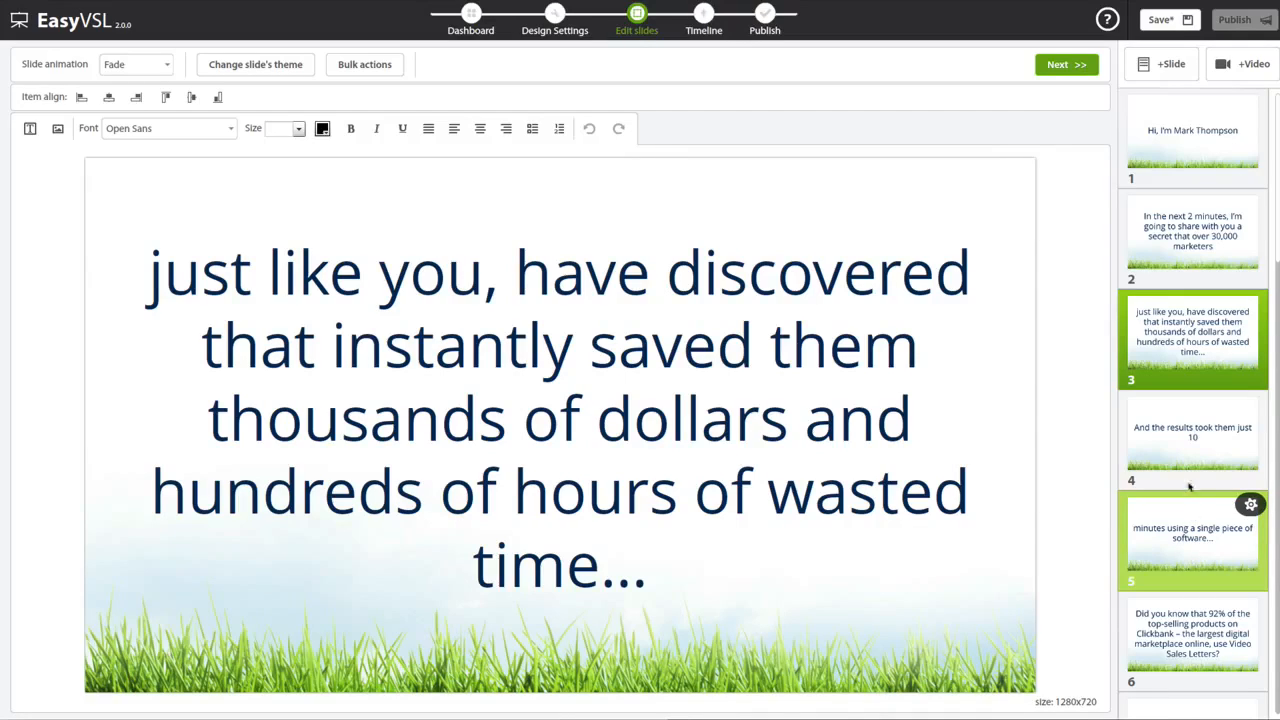
{"action": "left_click", "coordinate": [1200, 133]}
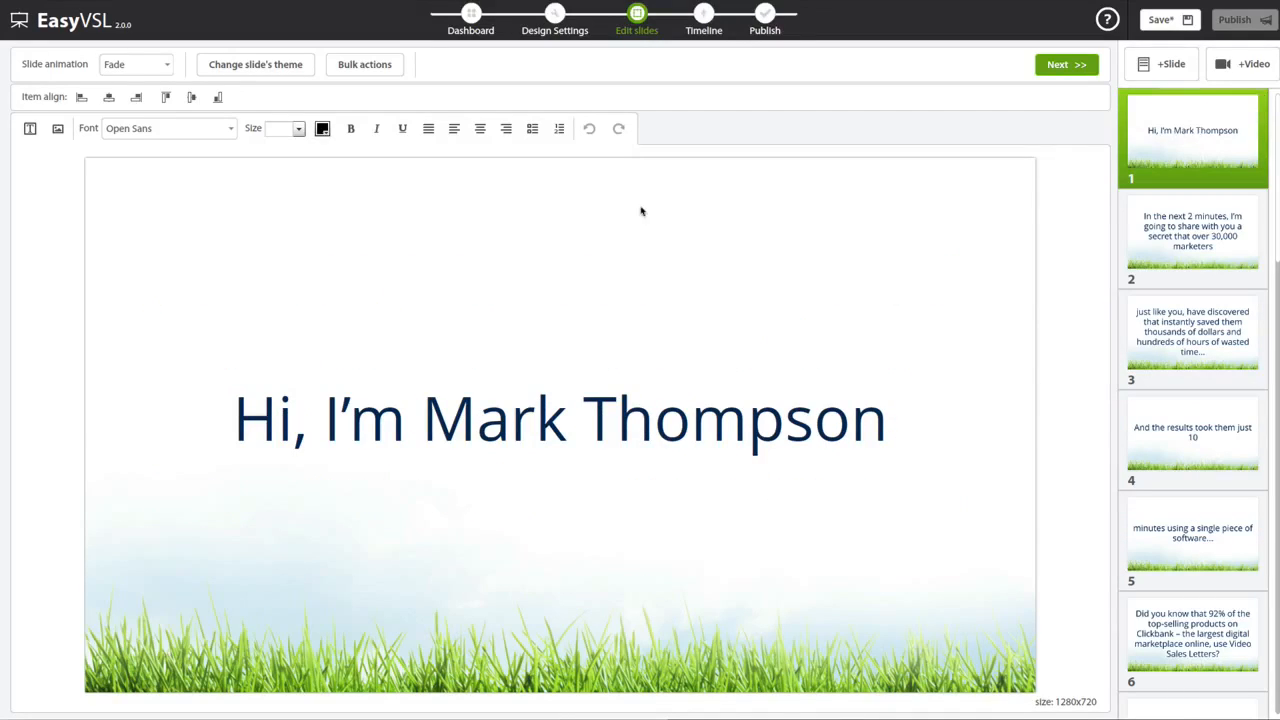
- Try bold formatting on the greeting text of slide 1 and remove it again
{"action": "left_click", "coordinate": [663, 421]}
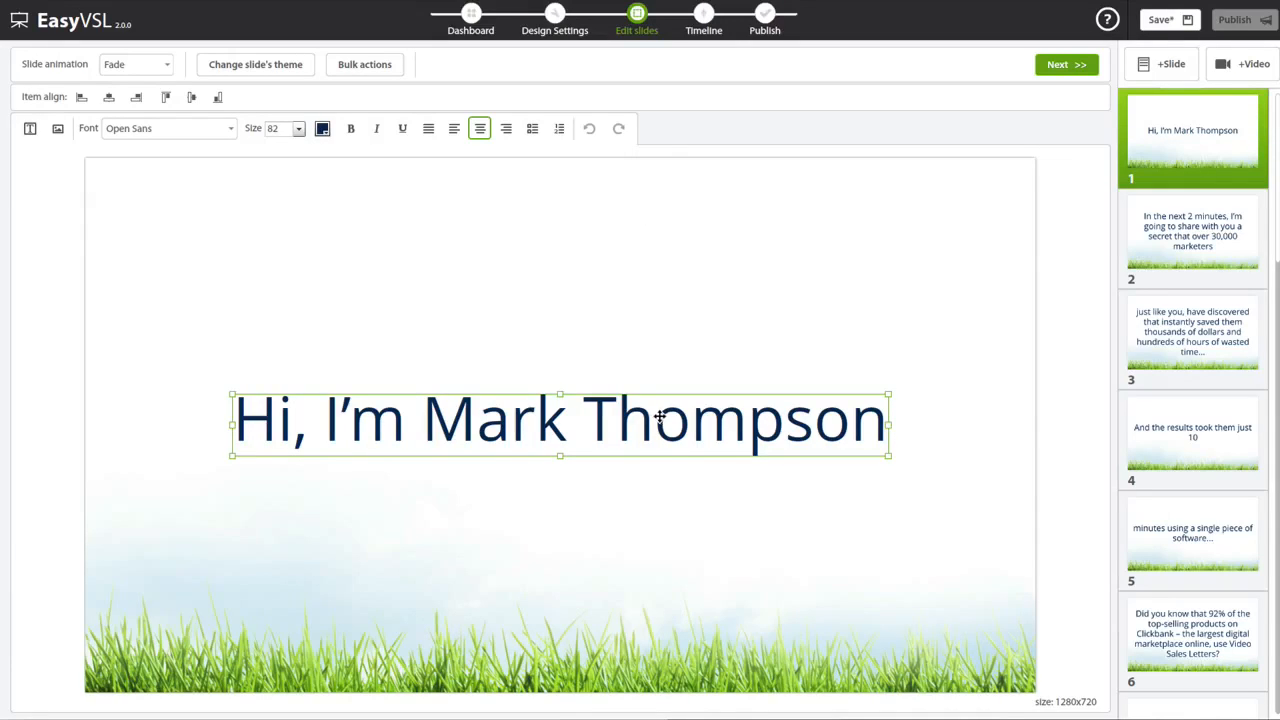
{"action": "left_click", "coordinate": [660, 417]}
{"action": "left_click", "coordinate": [583, 420]}
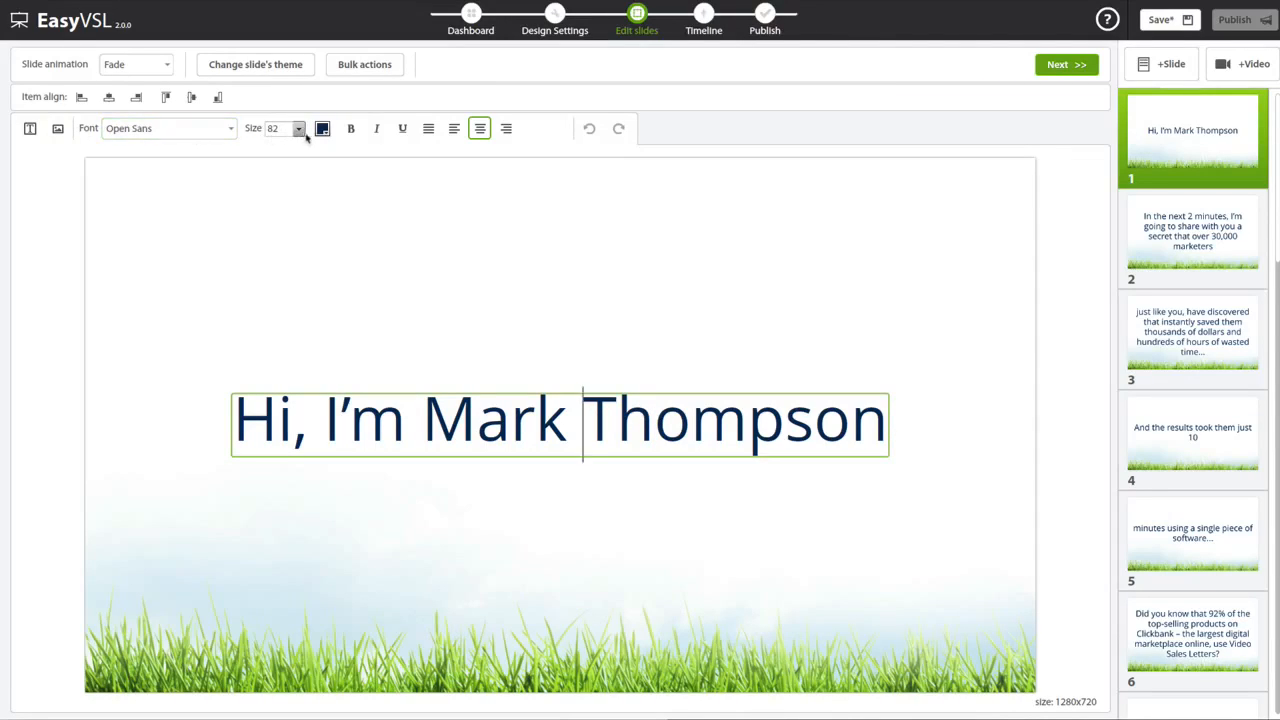
{"action": "triple_click", "coordinate": [470, 420]}
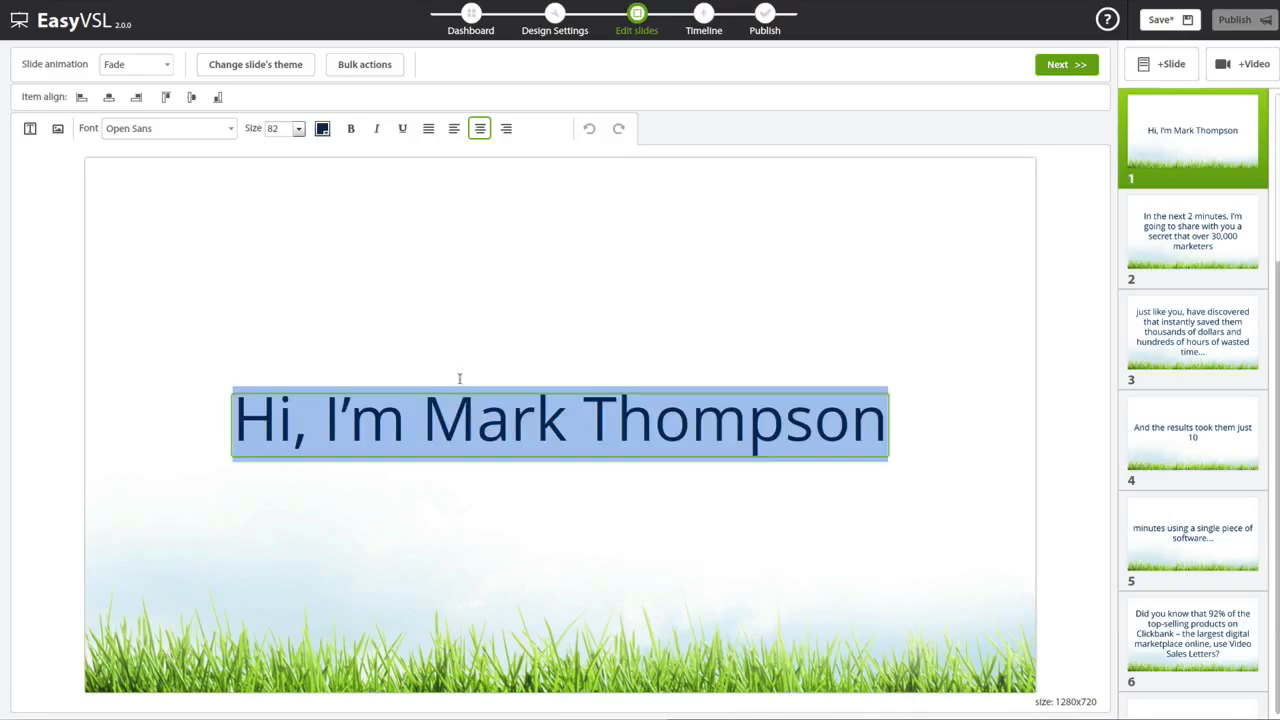
{"action": "left_click", "coordinate": [350, 128]}
{"action": "left_click", "coordinate": [379, 131]}
{"action": "left_click", "coordinate": [376, 130]}
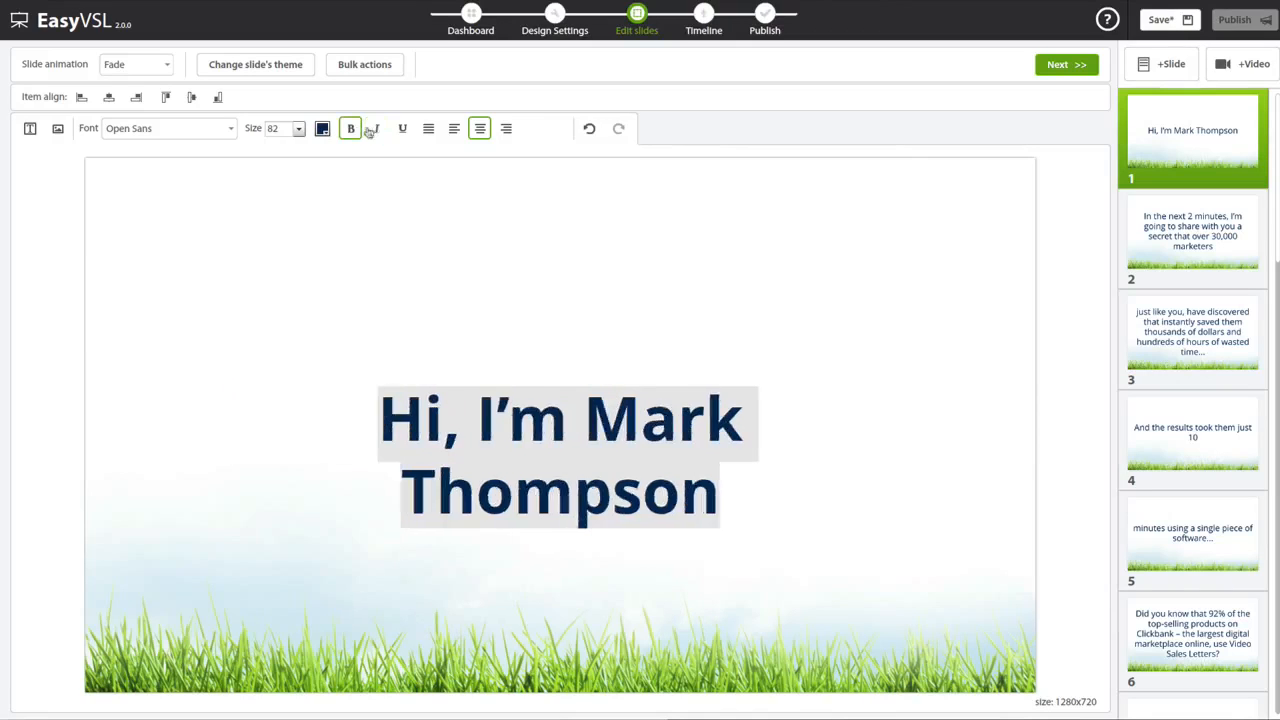
{"action": "left_click", "coordinate": [351, 129]}
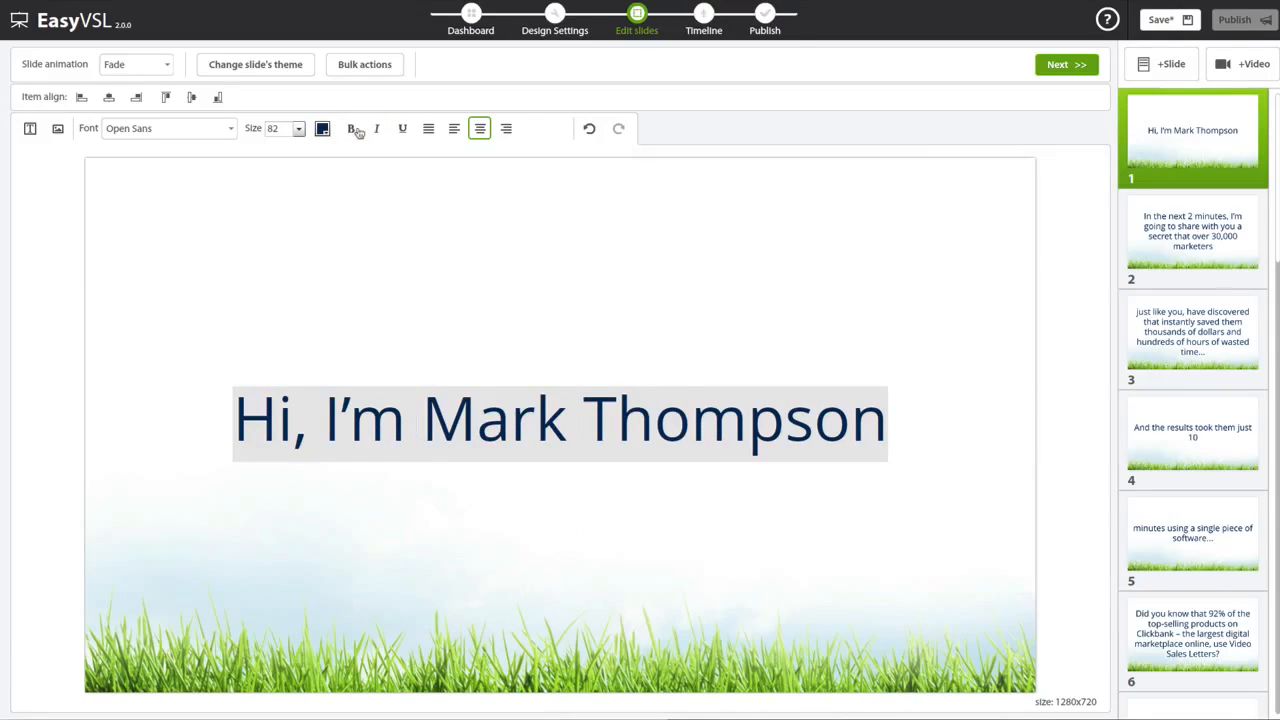
- Turn on bulk actions and change the theme of all slides to rock, trying browser and hexagon blue first
{"action": "left_click", "coordinate": [380, 70]}
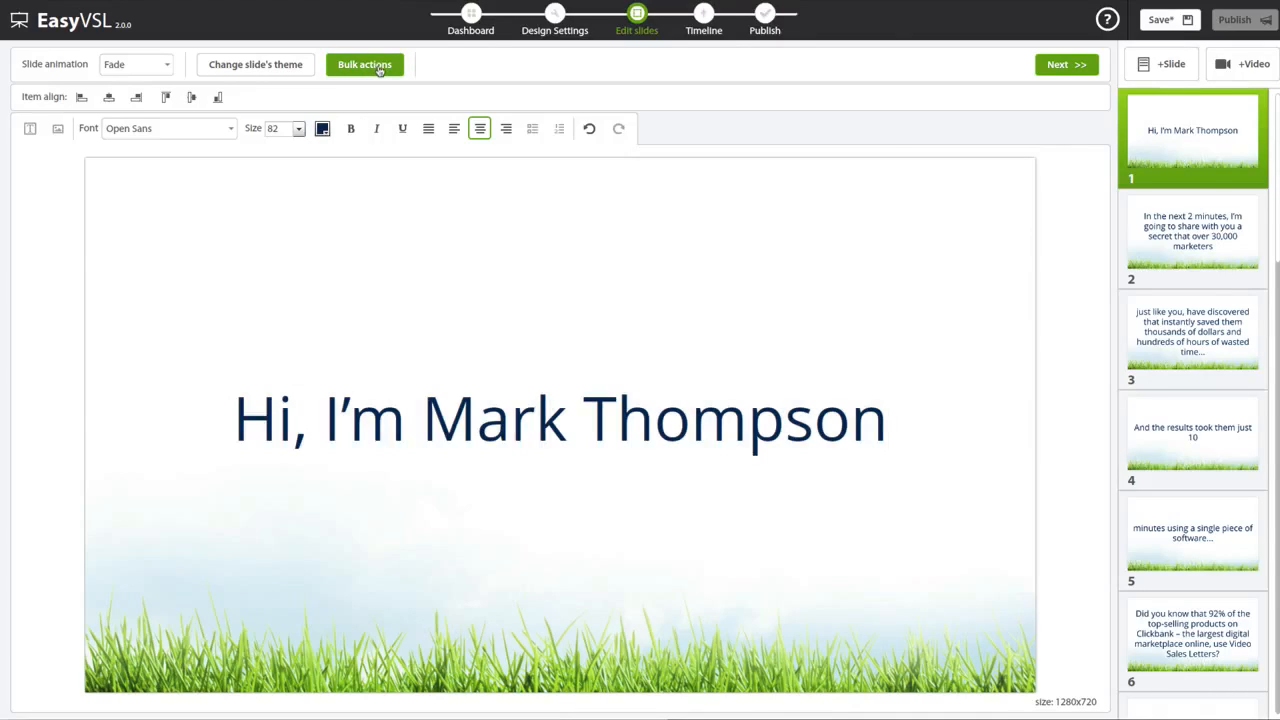
{"action": "left_click", "coordinate": [287, 64]}
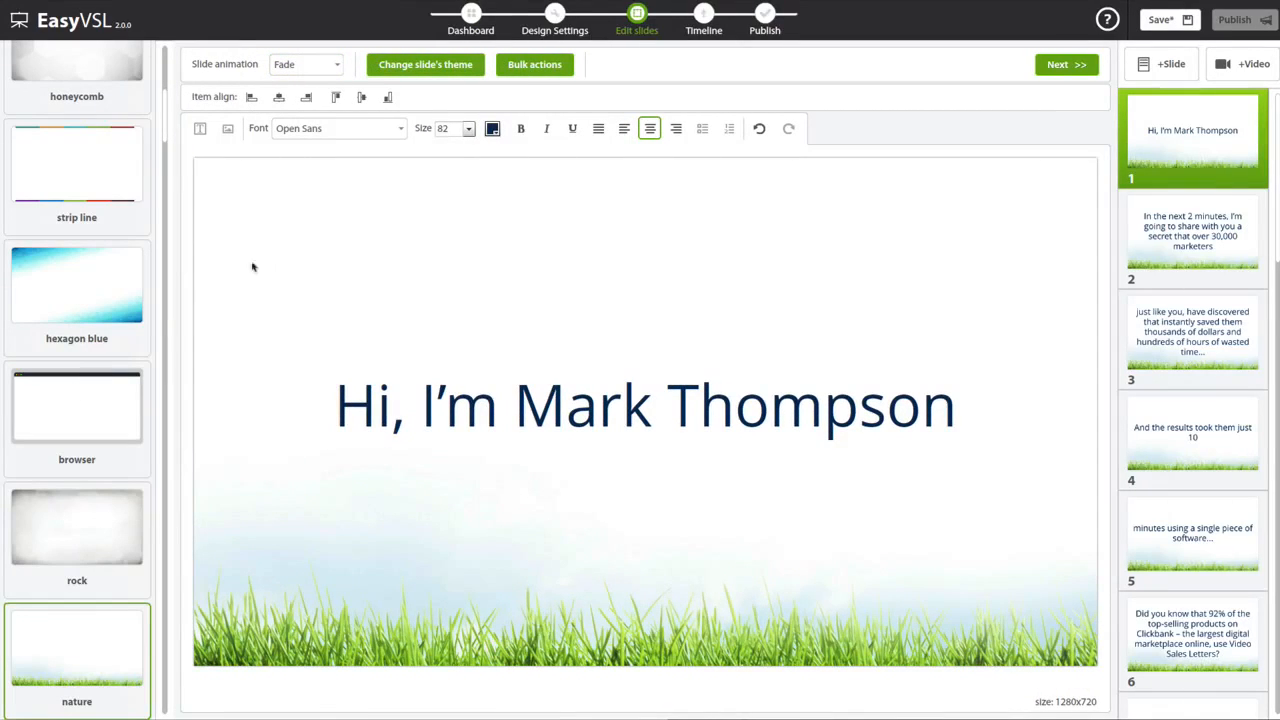
{"action": "left_click", "coordinate": [81, 421]}
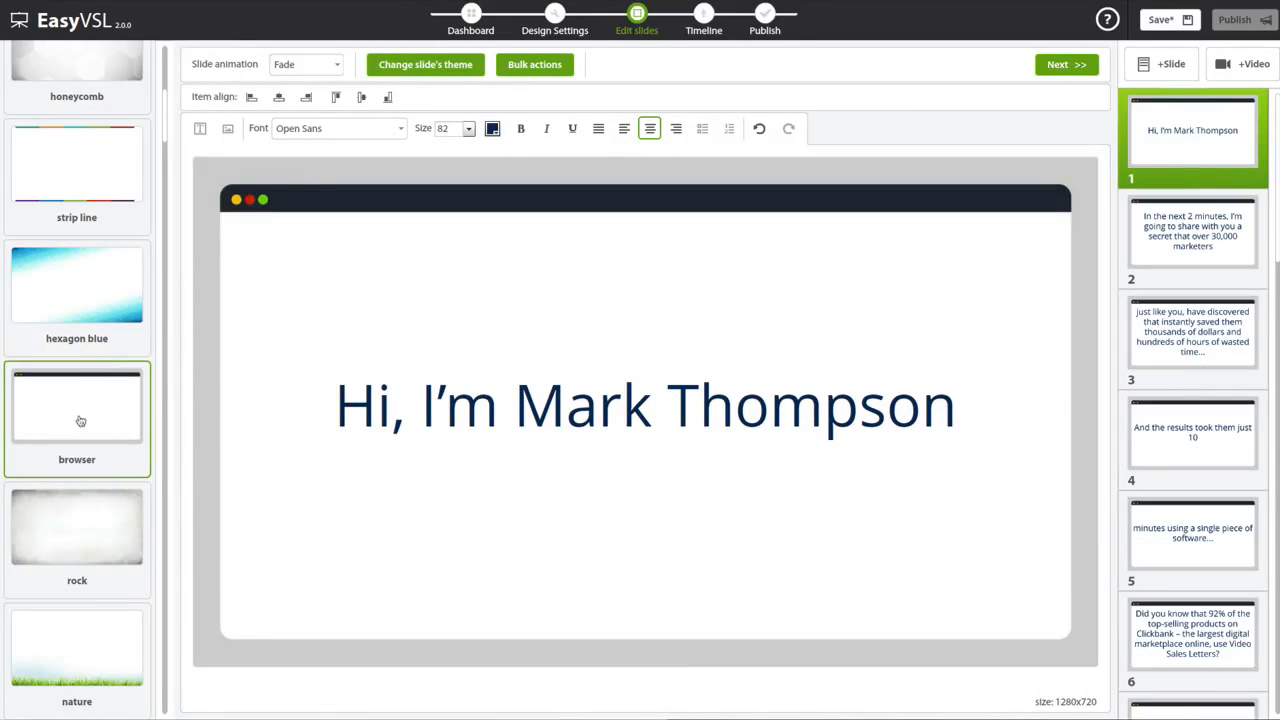
{"action": "left_click", "coordinate": [87, 305]}
{"action": "left_click", "coordinate": [73, 549]}
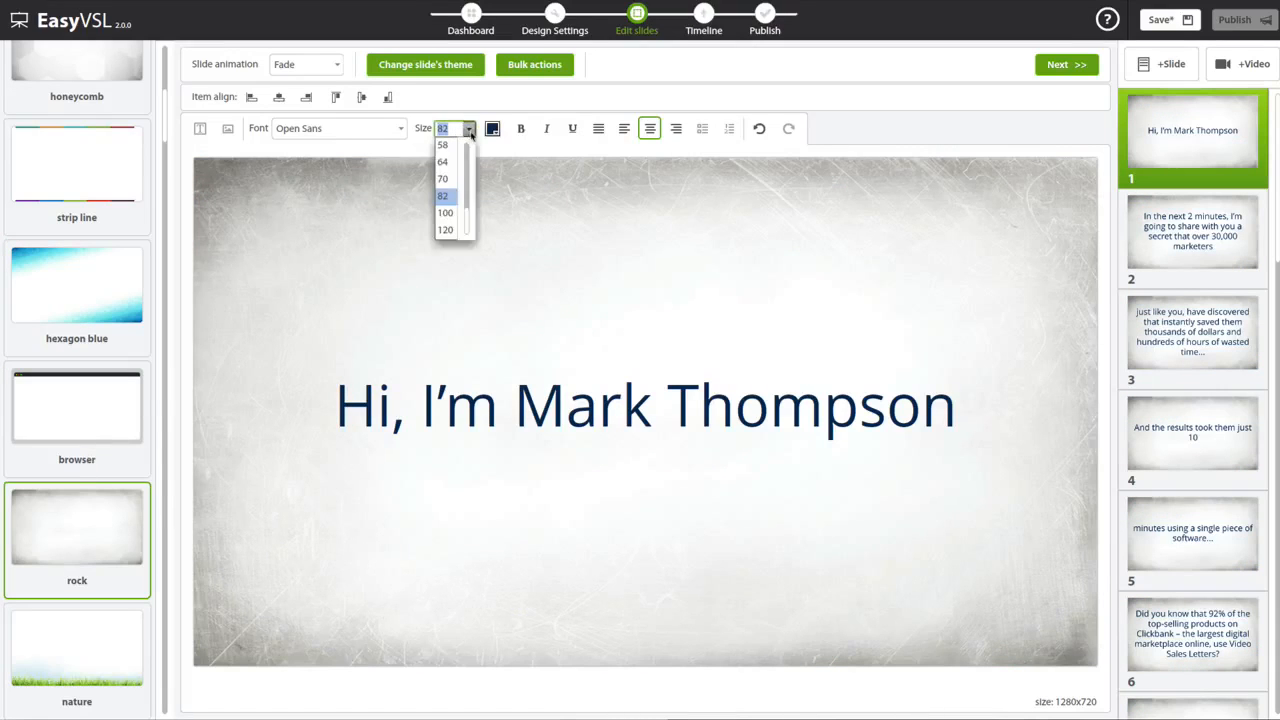
- Set the font size of all slides to 70, try the Oswald font and go back to Open Sans
{"action": "left_click", "coordinate": [443, 178]}
{"action": "left_click", "coordinate": [401, 129]}
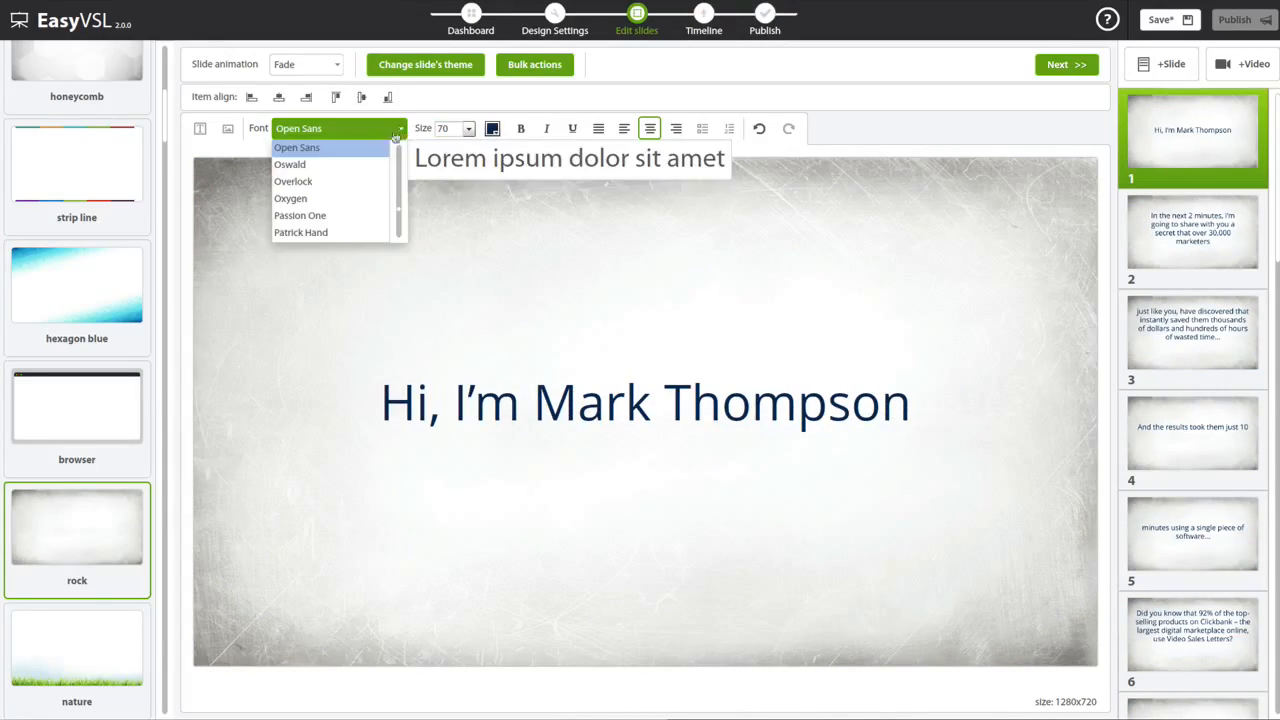
{"action": "left_click", "coordinate": [330, 164]}
{"action": "left_click", "coordinate": [401, 130]}
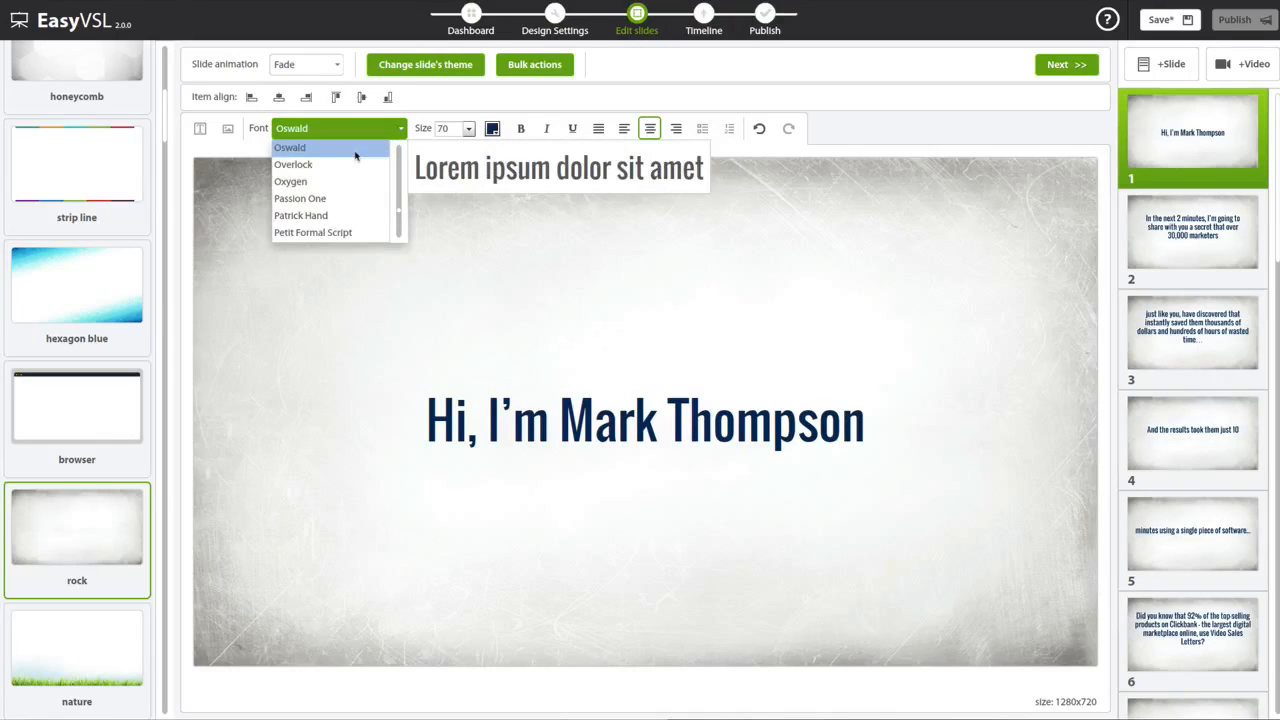
{"action": "scroll", "coordinate": [330, 175], "scroll_direction": "up", "scroll_amount": 1}
{"action": "left_click", "coordinate": [296, 194]}
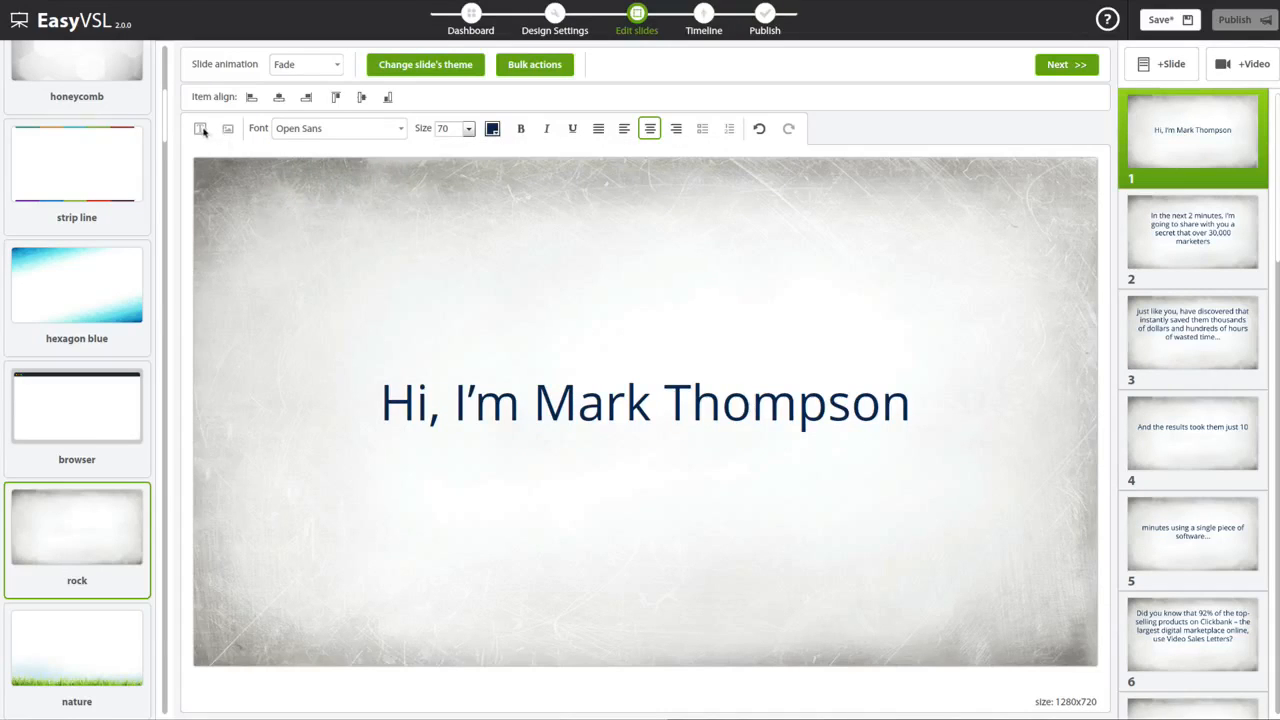
- Check the slide animation options and try left alignment for the slide text before restoring centre alignment
{"action": "left_click", "coordinate": [330, 67]}
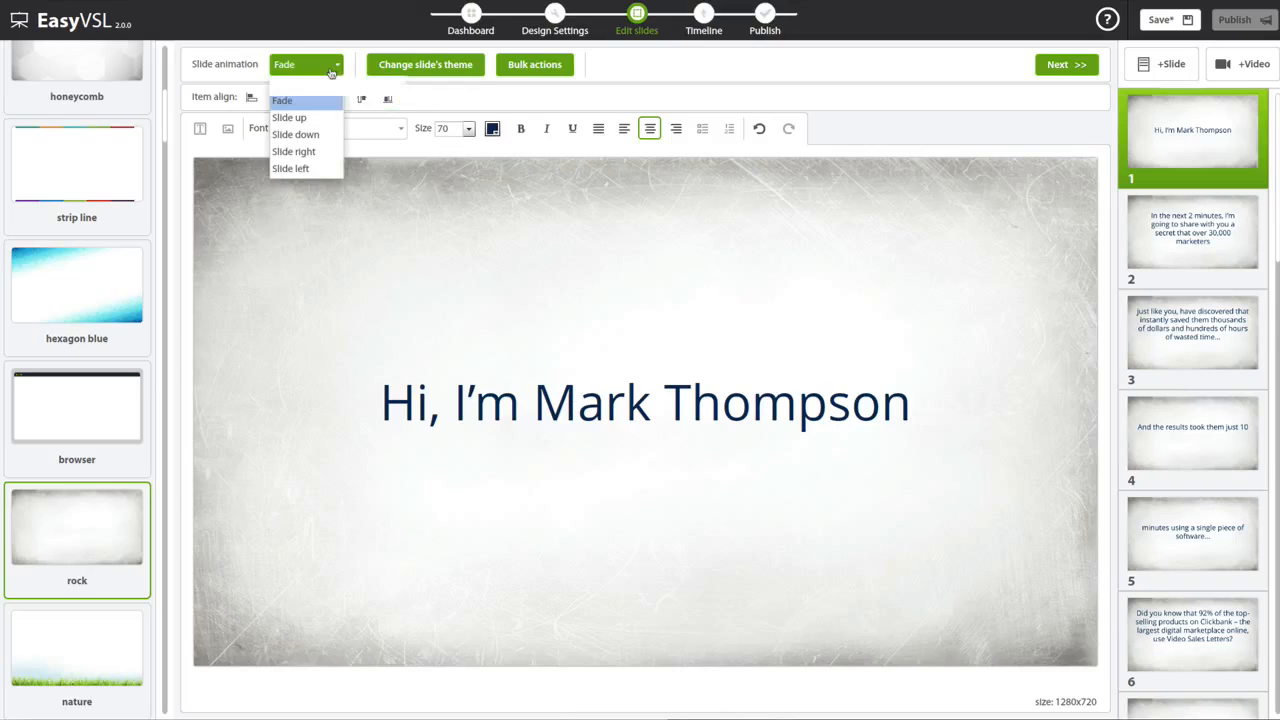
{"action": "left_click", "coordinate": [623, 133]}
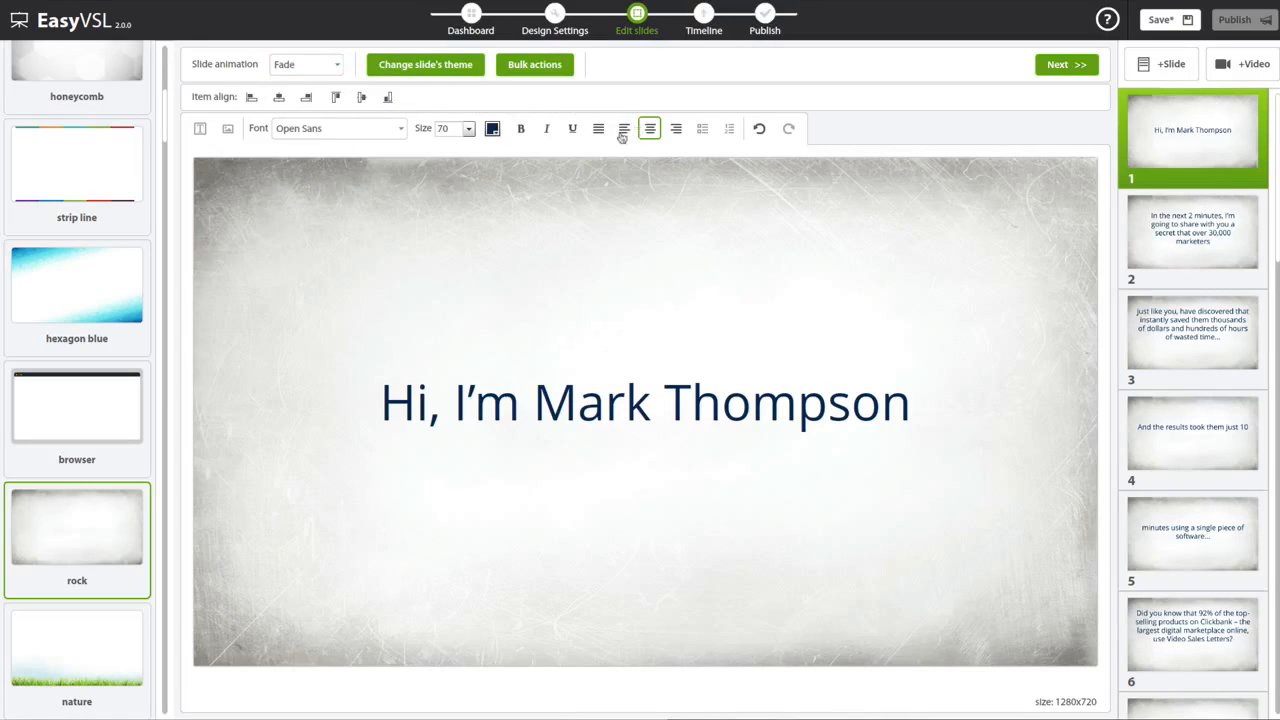
{"action": "left_click", "coordinate": [624, 130]}
{"action": "left_click", "coordinate": [649, 129]}
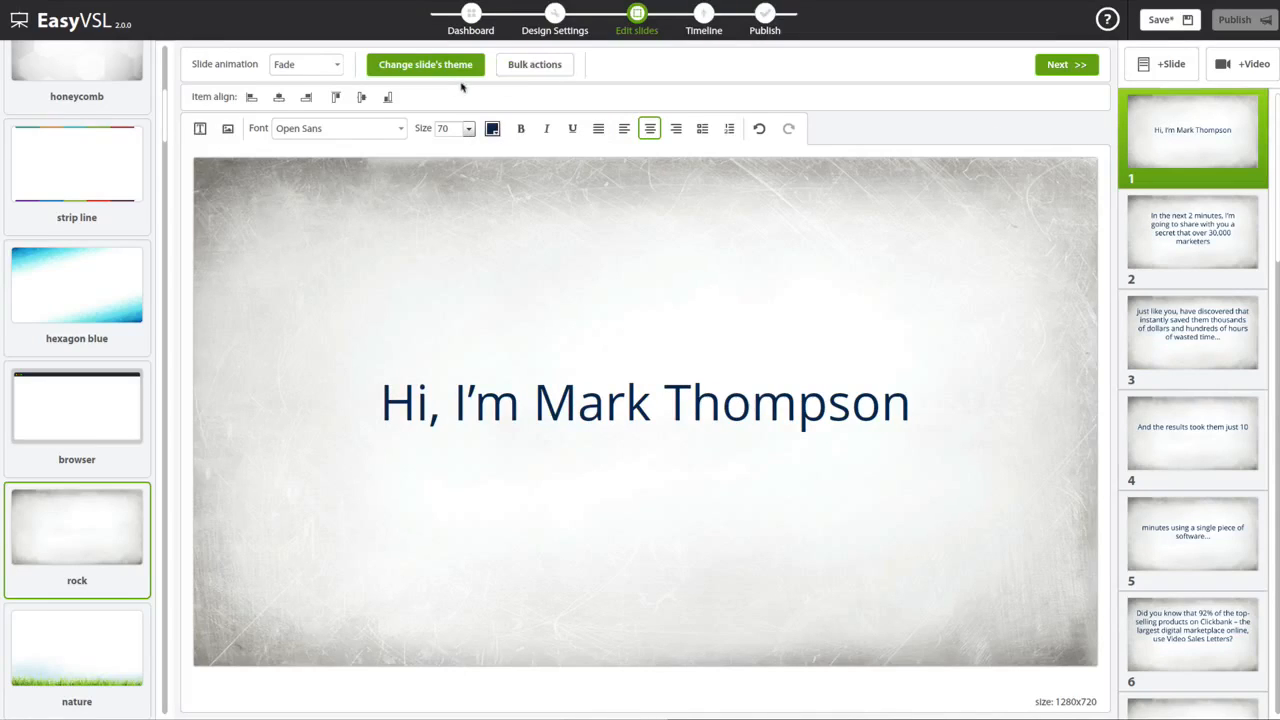
- Leave bulk actions and the theme list and go through slides 2 and 3 to slide 4
{"action": "left_click", "coordinate": [430, 72]}
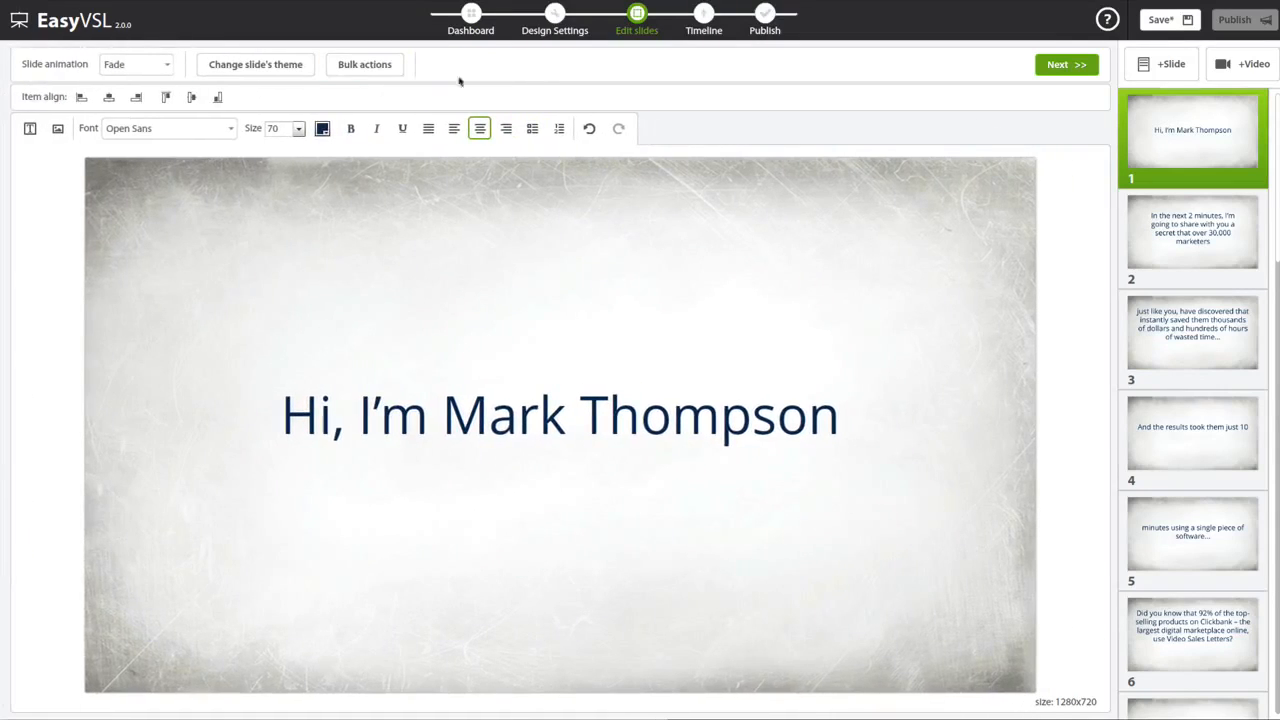
{"action": "left_click", "coordinate": [1235, 235]}
{"action": "left_click", "coordinate": [1225, 335]}
{"action": "left_click", "coordinate": [1212, 432]}
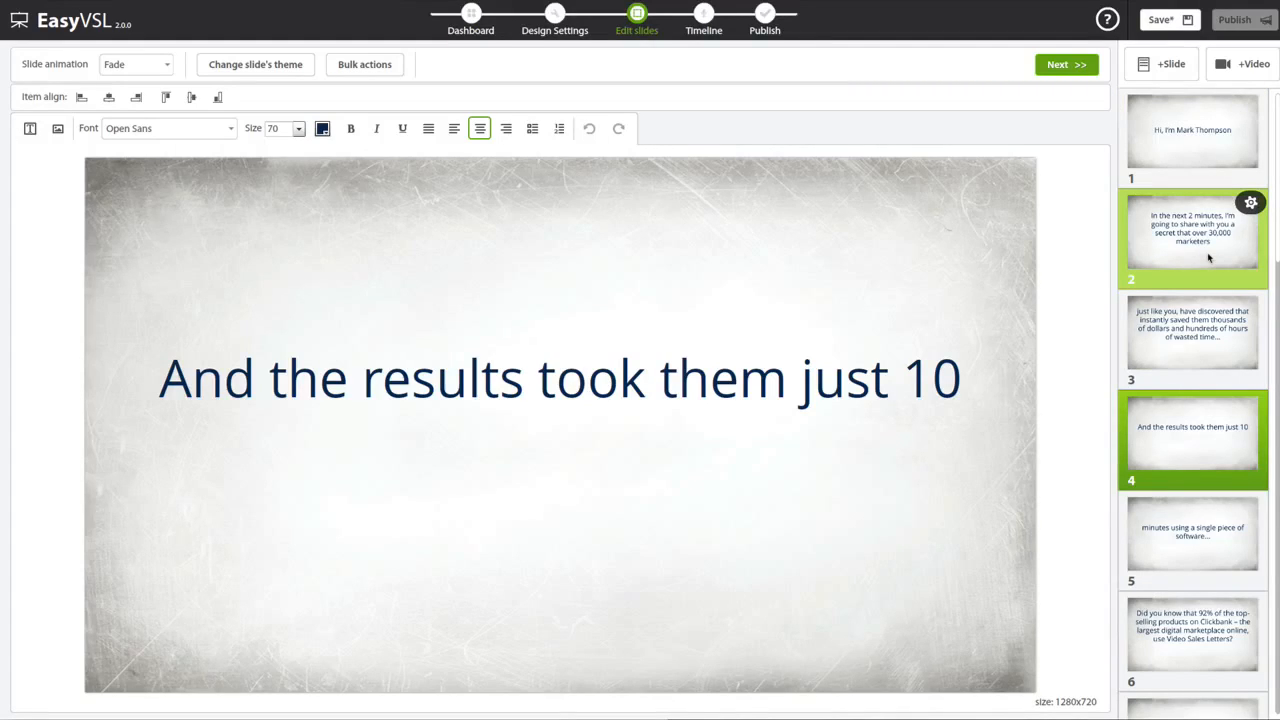
- Import the video Thanks Mark.mp4 as a new slide directly after slide 4
{"action": "left_click", "coordinate": [1240, 66]}
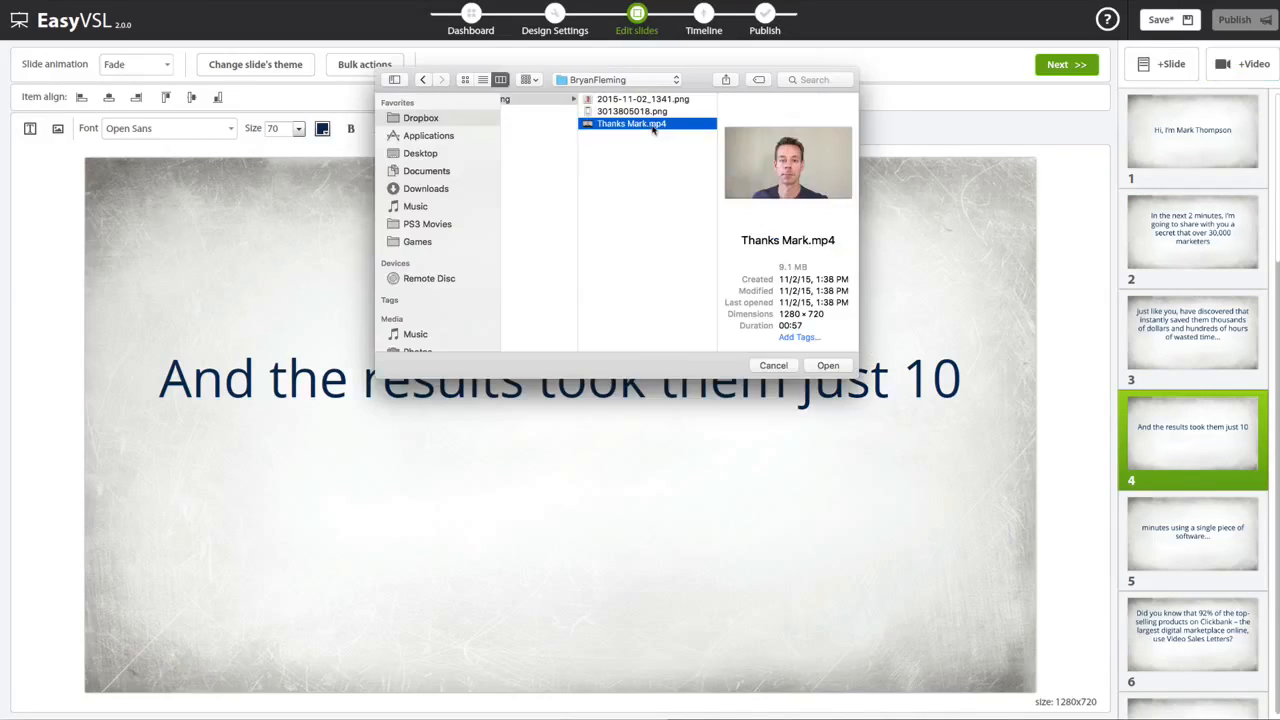
{"action": "double_click", "coordinate": [652, 125]}
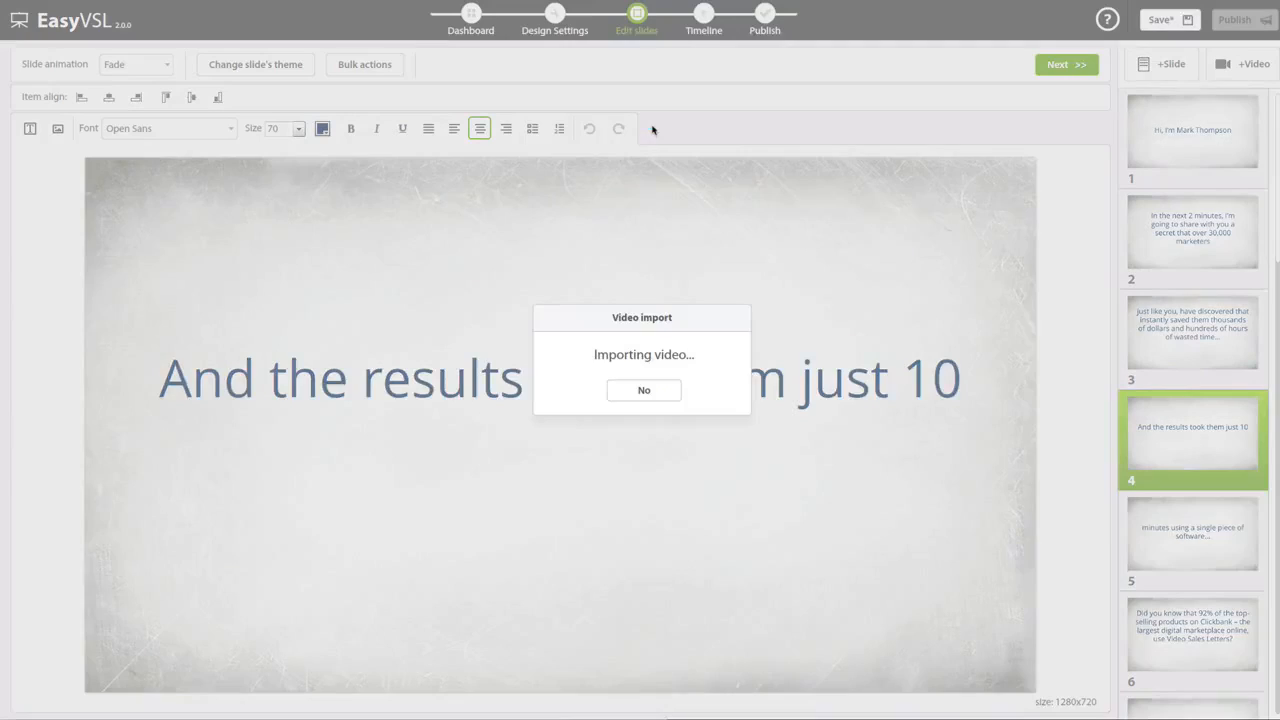
{"action": "left_click_drag", "start_coordinate": [1192, 534], "coordinate": [1201, 507]}
- Review slides 1 to 4, save the presentation and continue to the timeline
{"action": "left_click", "coordinate": [1174, 131]}
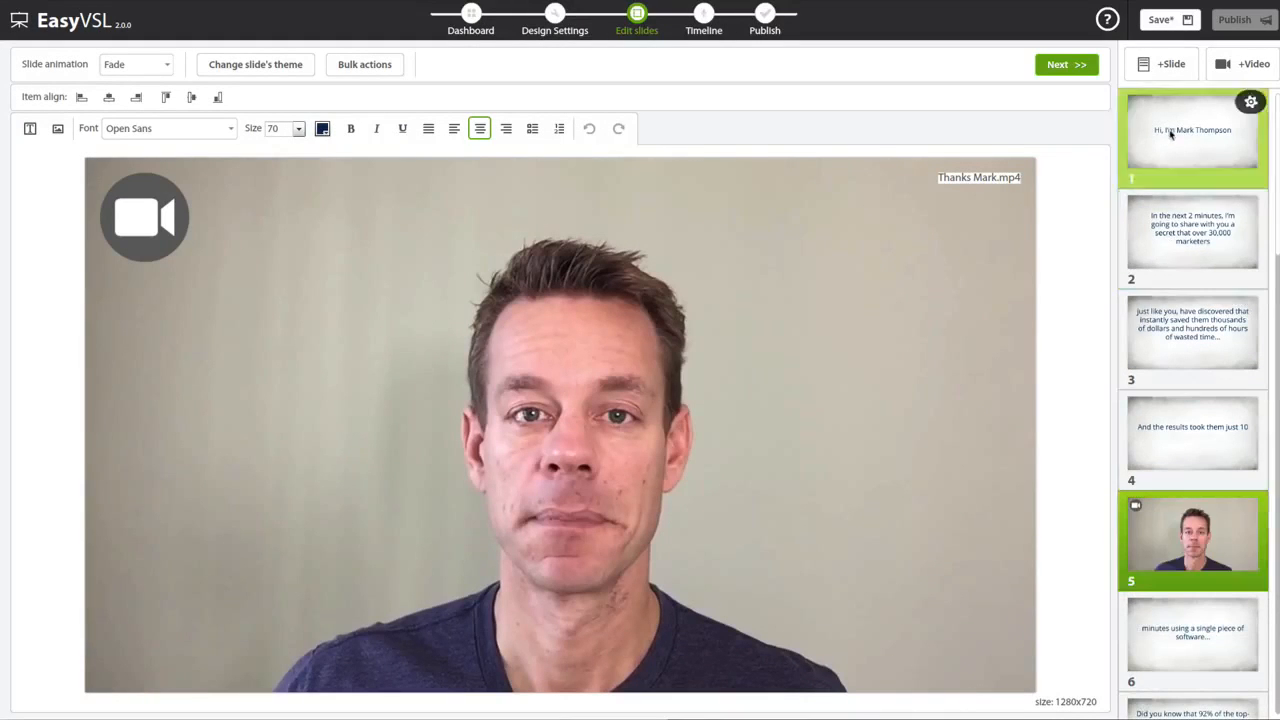
{"action": "left_click", "coordinate": [1169, 214]}
{"action": "left_click", "coordinate": [1203, 337]}
{"action": "left_click", "coordinate": [1192, 433]}
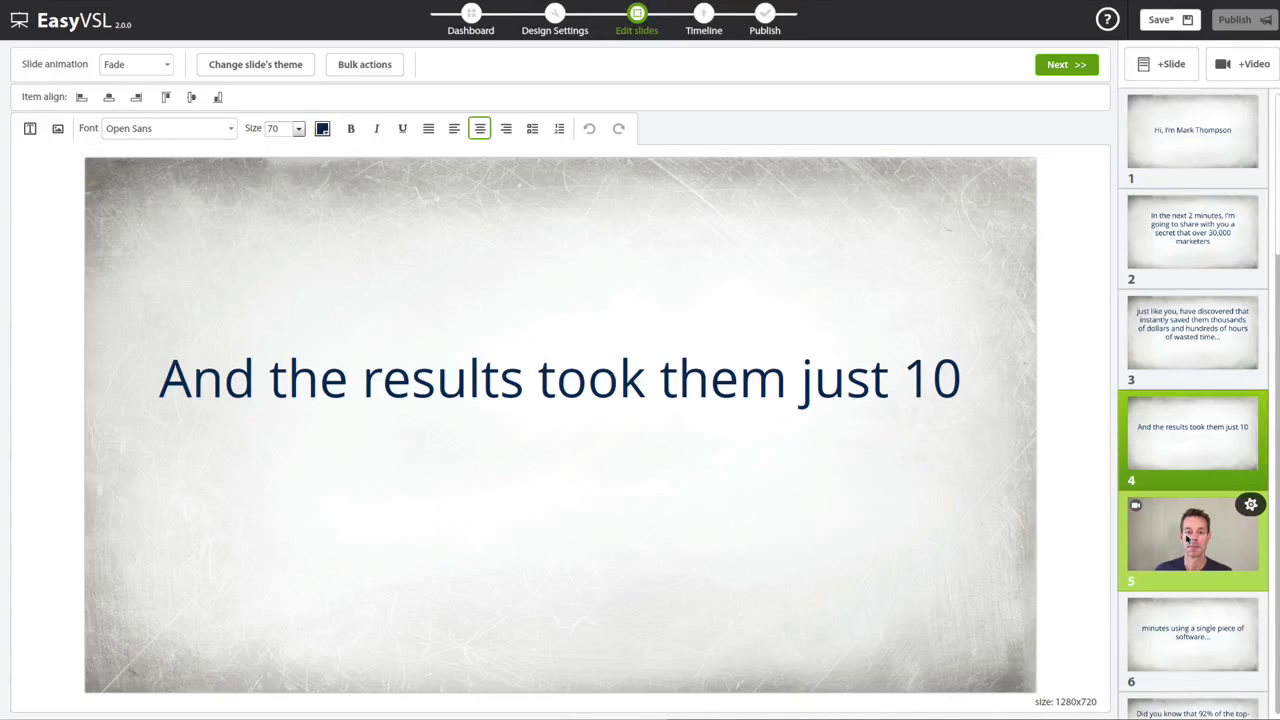
{"action": "left_click", "coordinate": [1165, 20]}
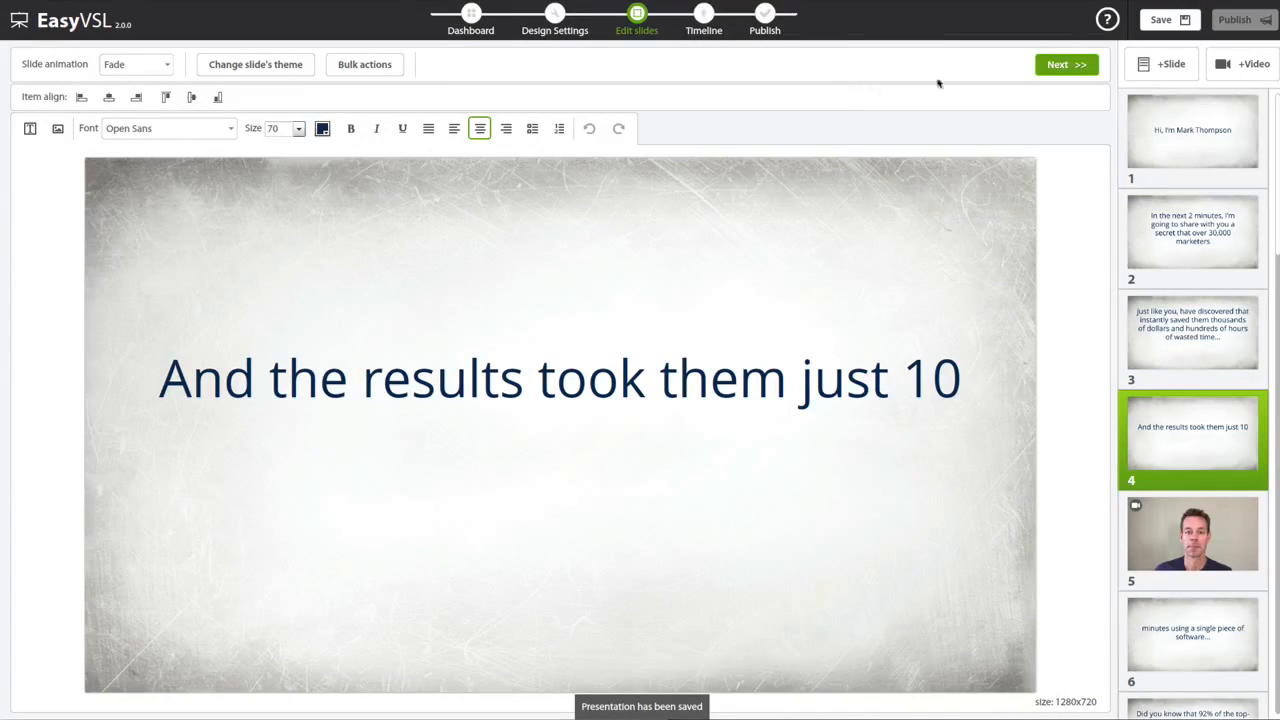
{"action": "left_click", "coordinate": [1061, 68]}
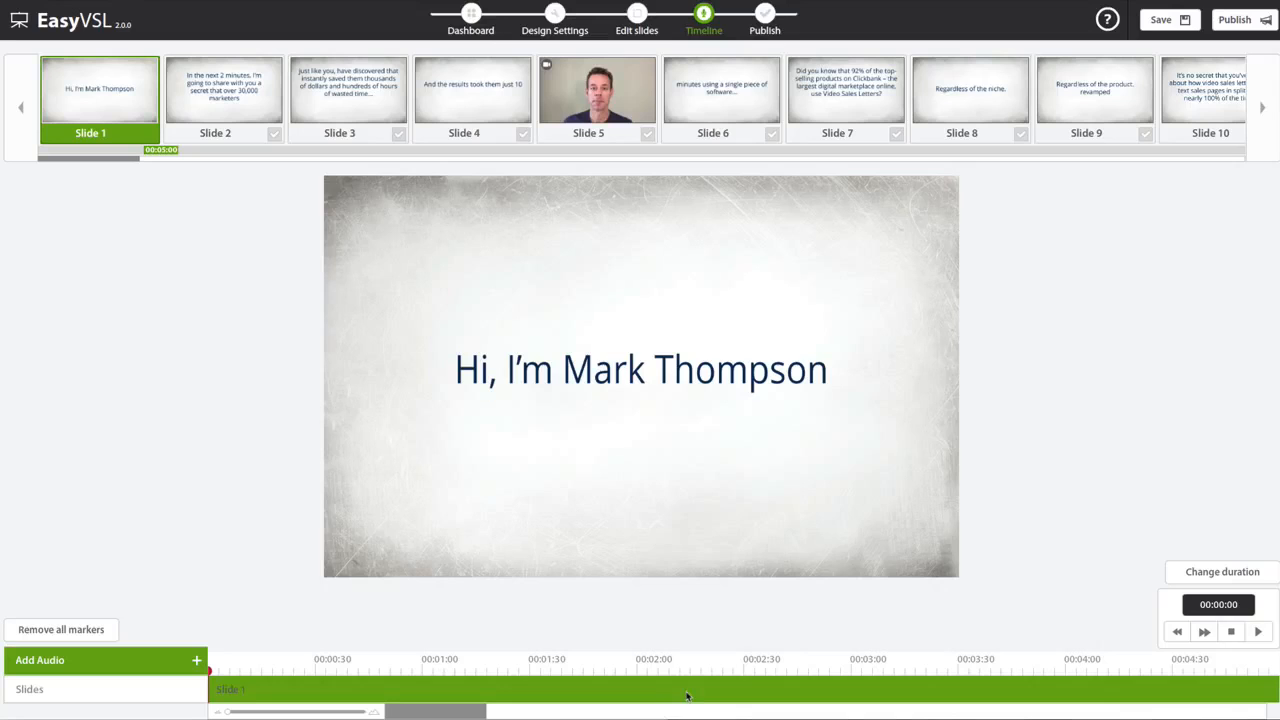
- Record a short test clip with the microphone, import it into the timeline and remove it again
{"action": "left_click", "coordinate": [135, 667]}
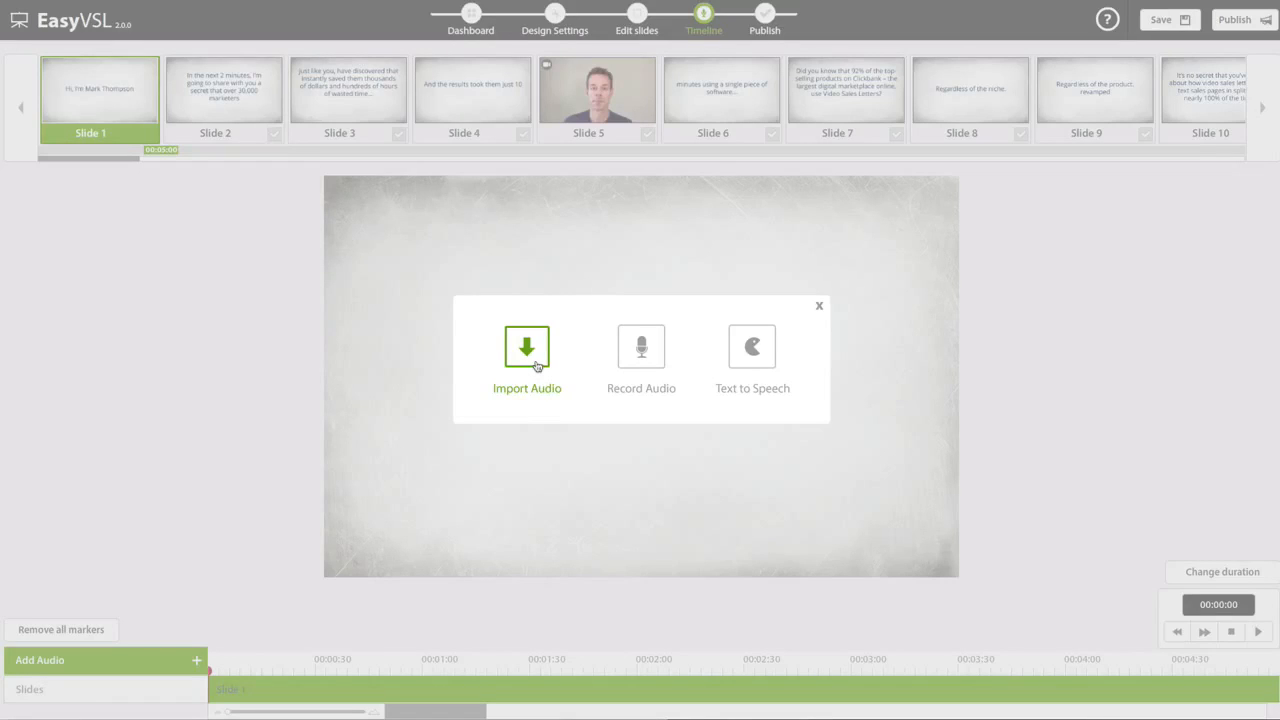
{"action": "left_click", "coordinate": [640, 358]}
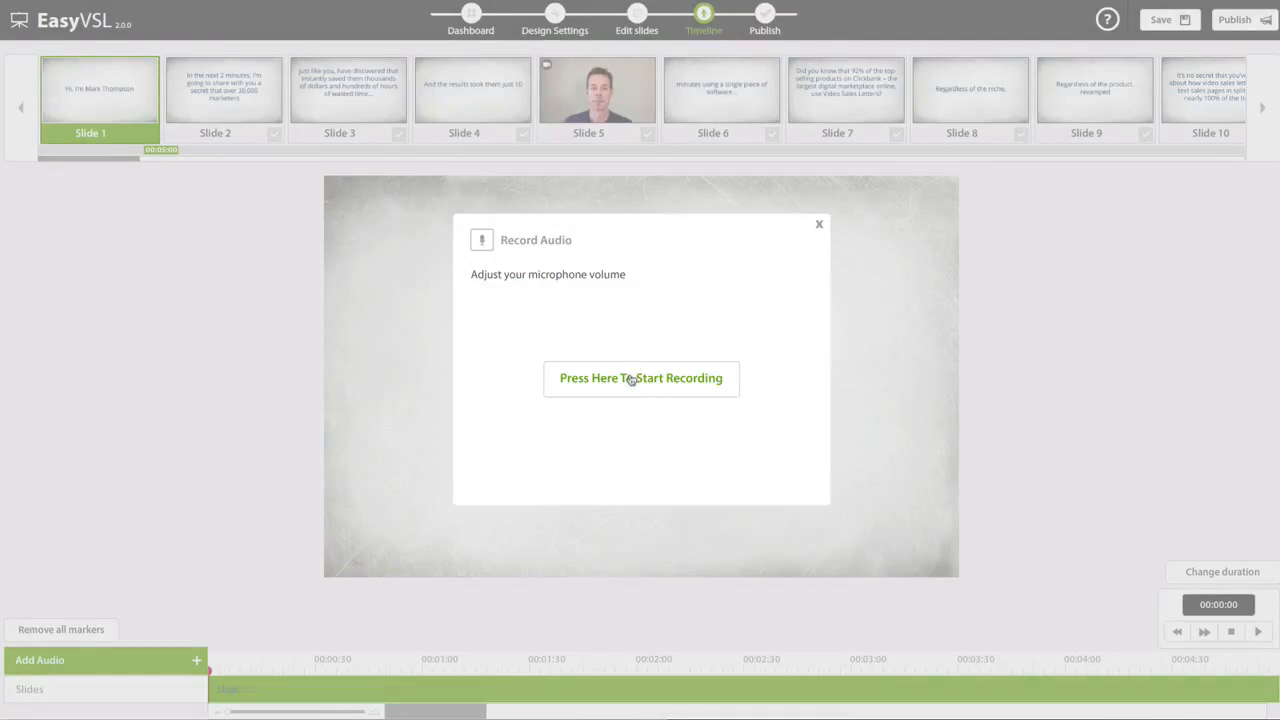
{"action": "left_click", "coordinate": [626, 380]}
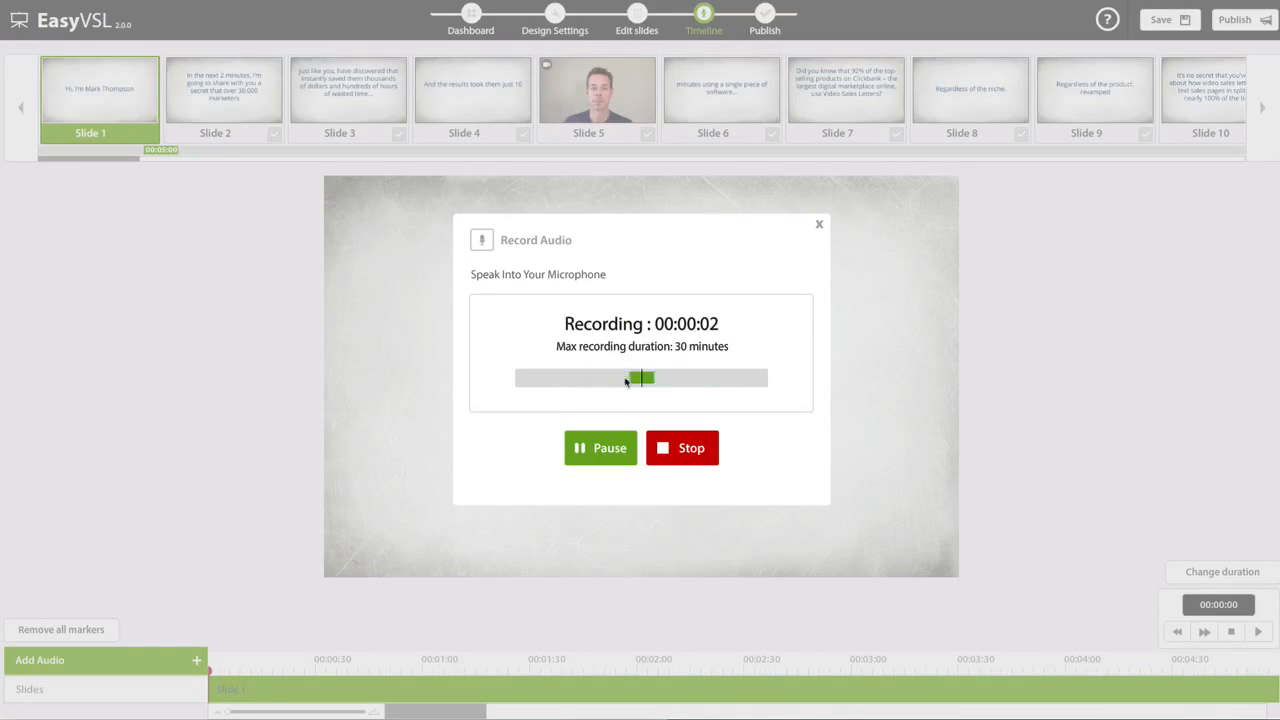
{"action": "left_click", "coordinate": [671, 453]}
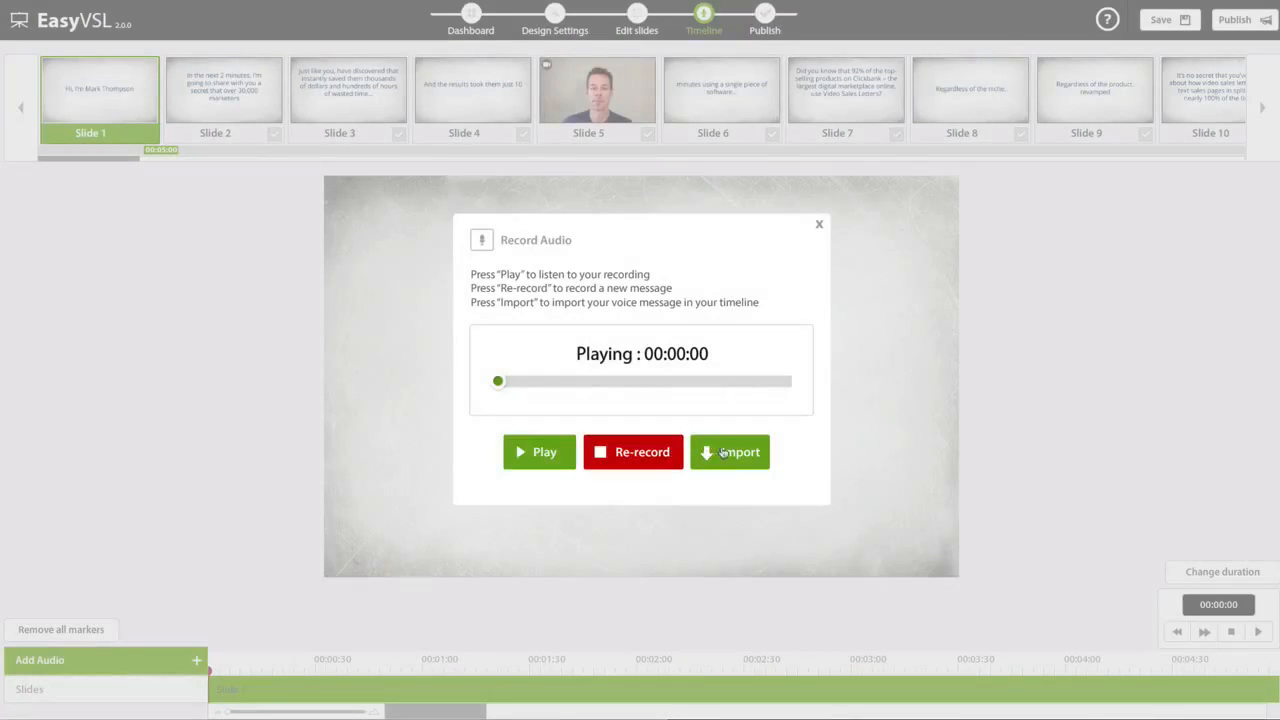
{"action": "left_click", "coordinate": [720, 452]}
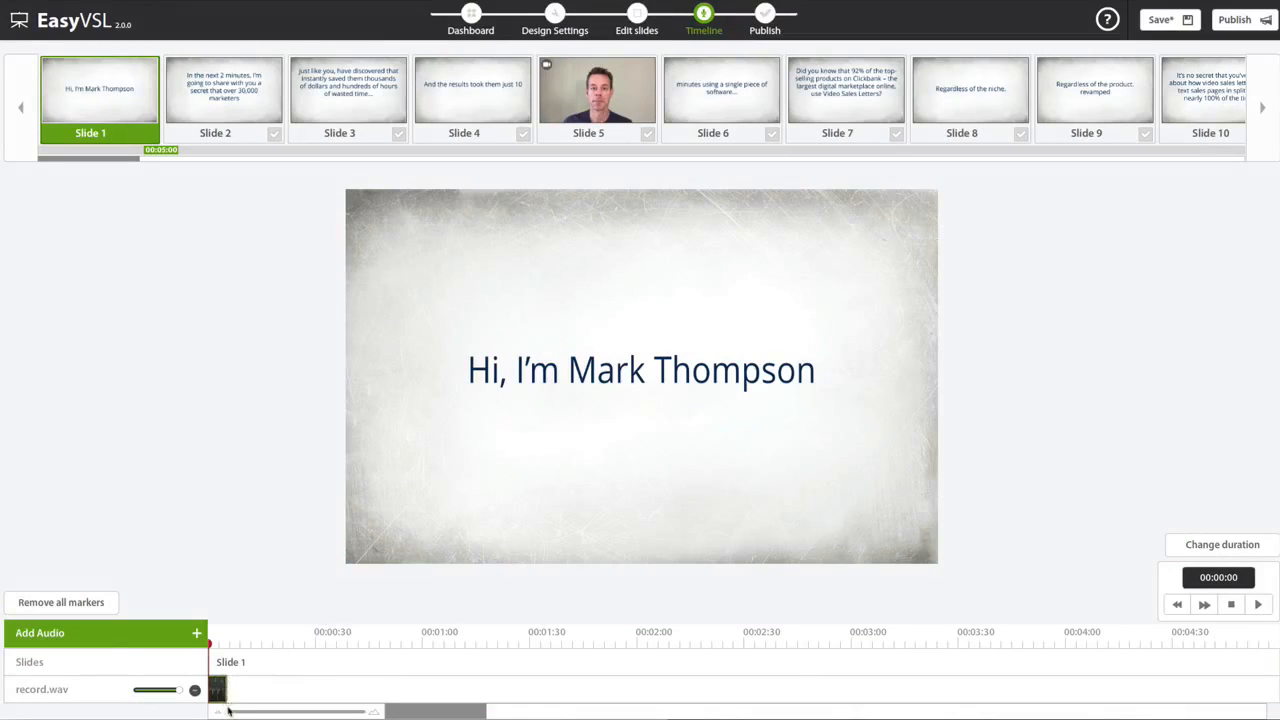
{"action": "left_click_drag", "start_coordinate": [228, 711], "coordinate": [299, 711]}
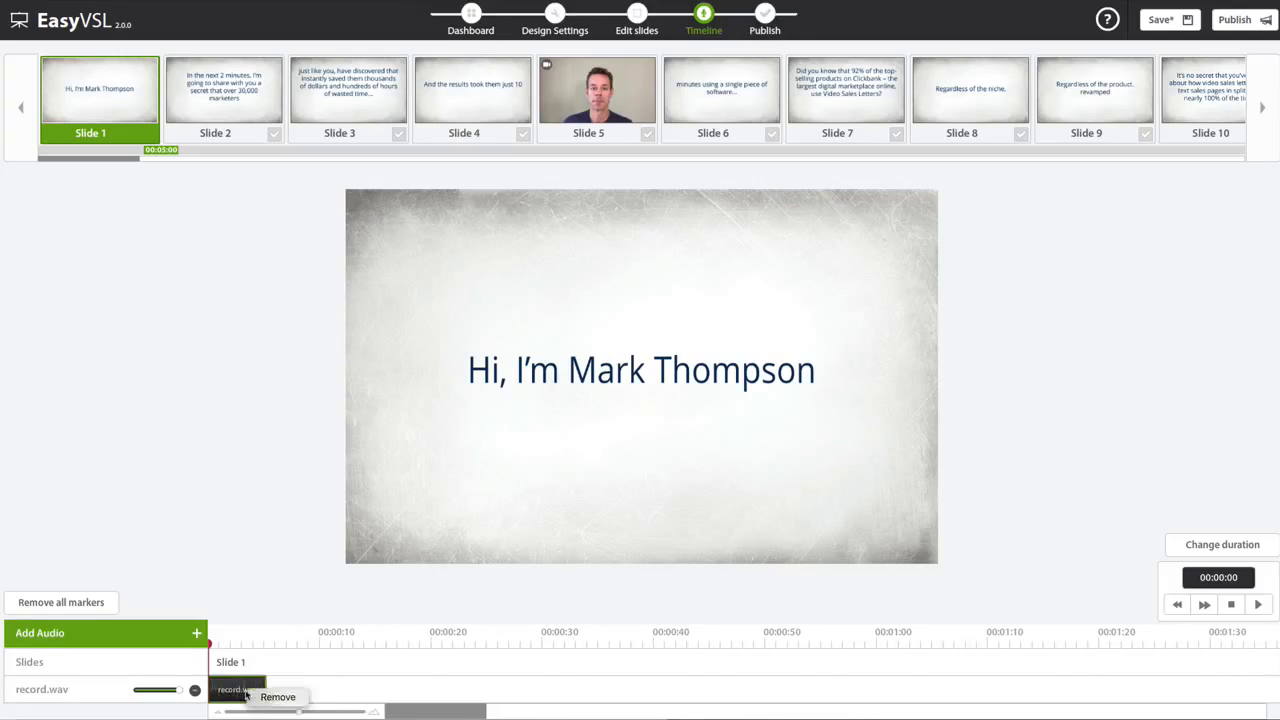
{"action": "left_click", "coordinate": [273, 694]}
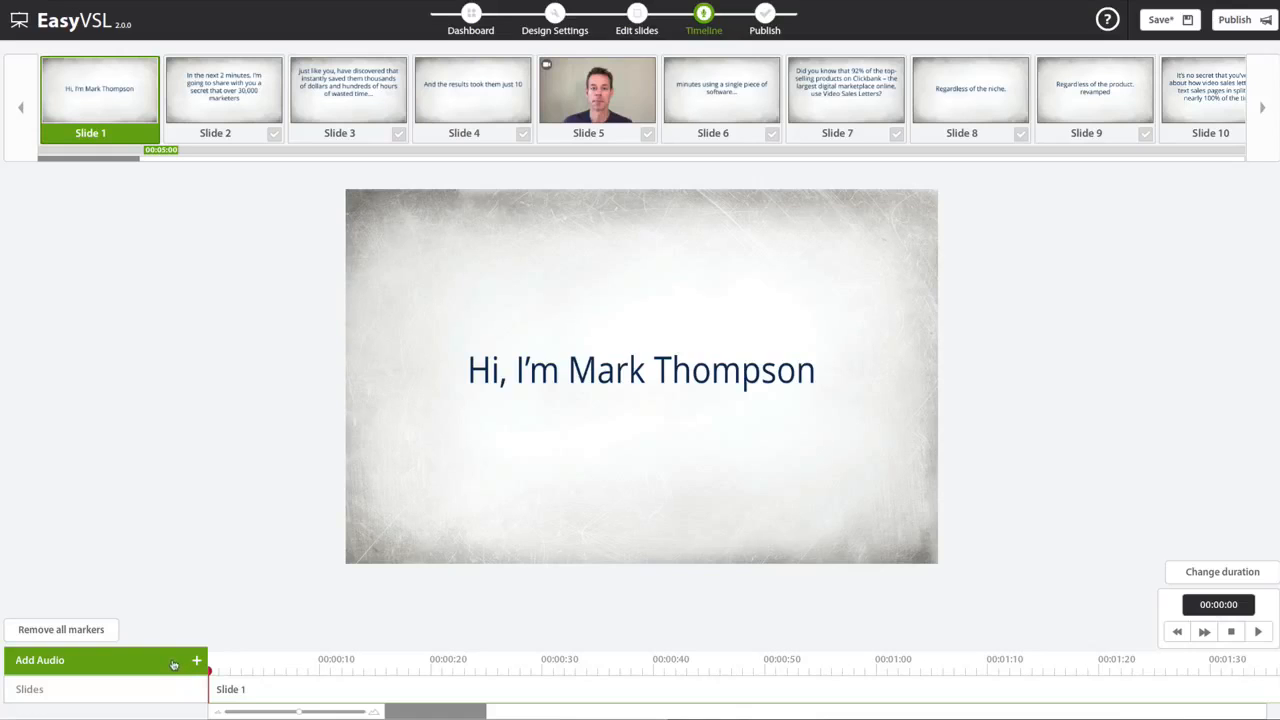
- Import the audio file pt1.wav from the Desktop into the timeline
{"action": "left_click", "coordinate": [180, 666]}
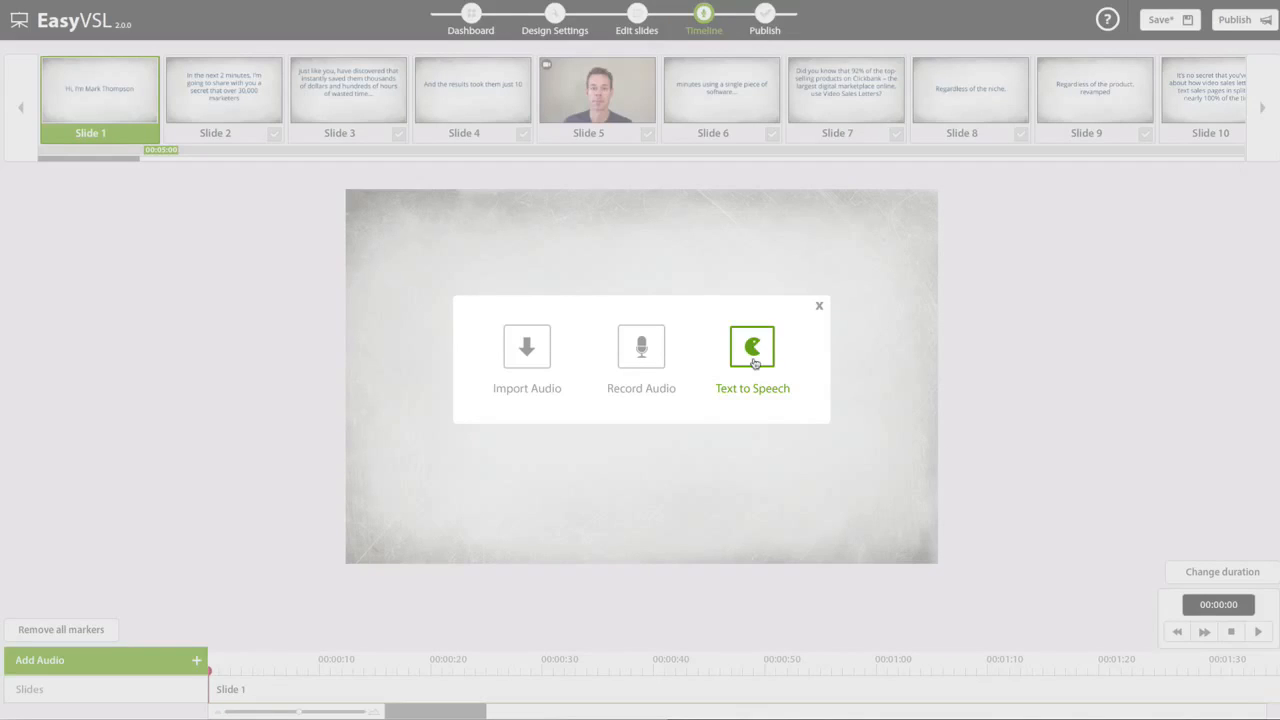
{"action": "left_click", "coordinate": [536, 357]}
{"action": "left_click", "coordinate": [610, 354]}
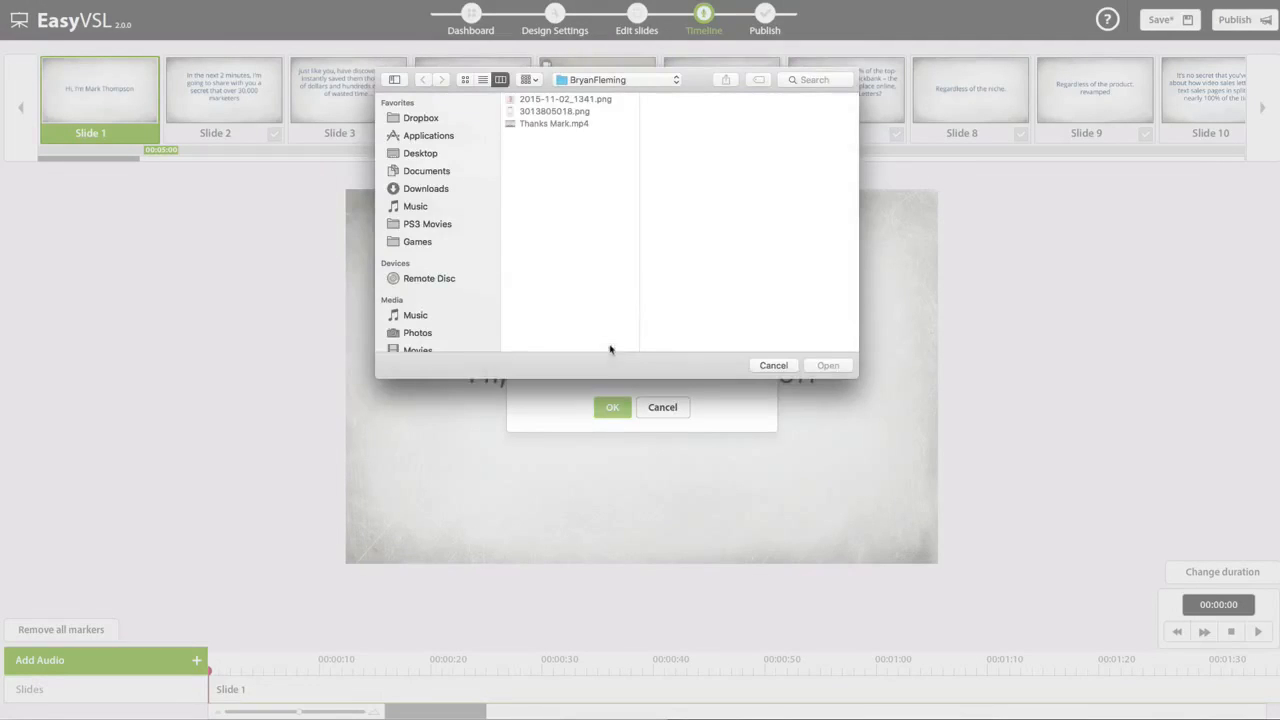
{"action": "left_click", "coordinate": [424, 156]}
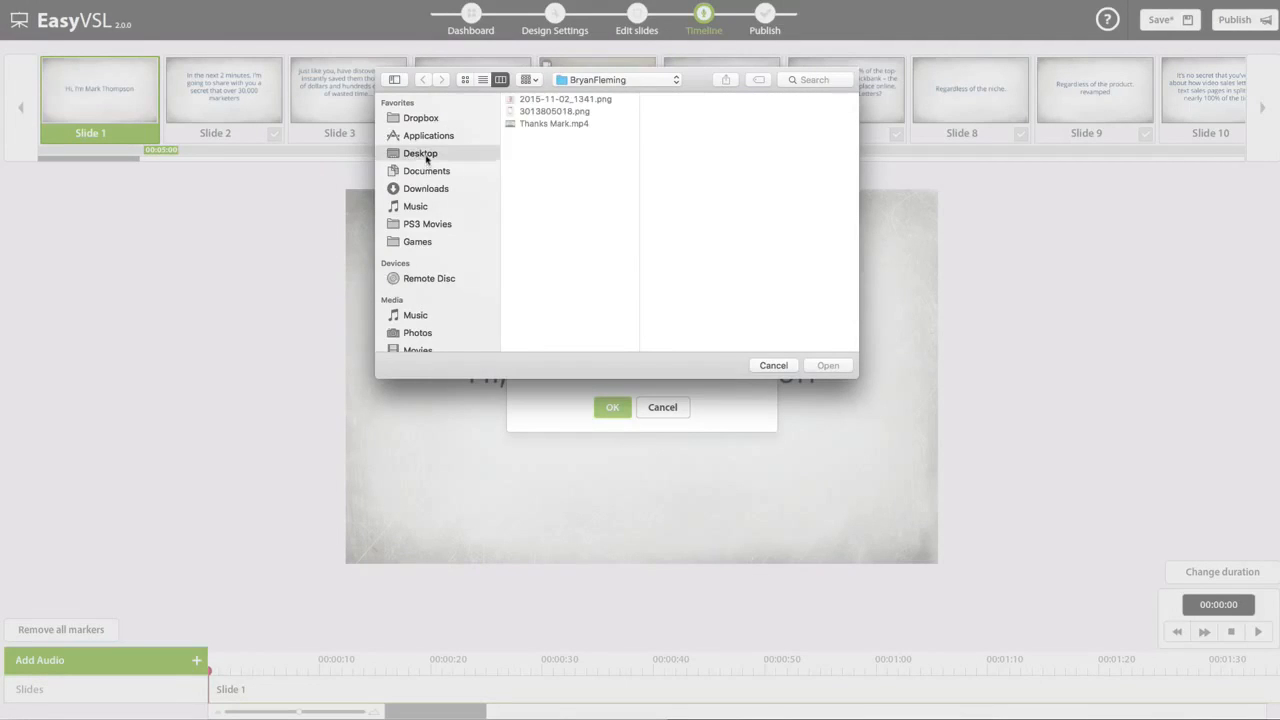
{"action": "double_click", "coordinate": [545, 148]}
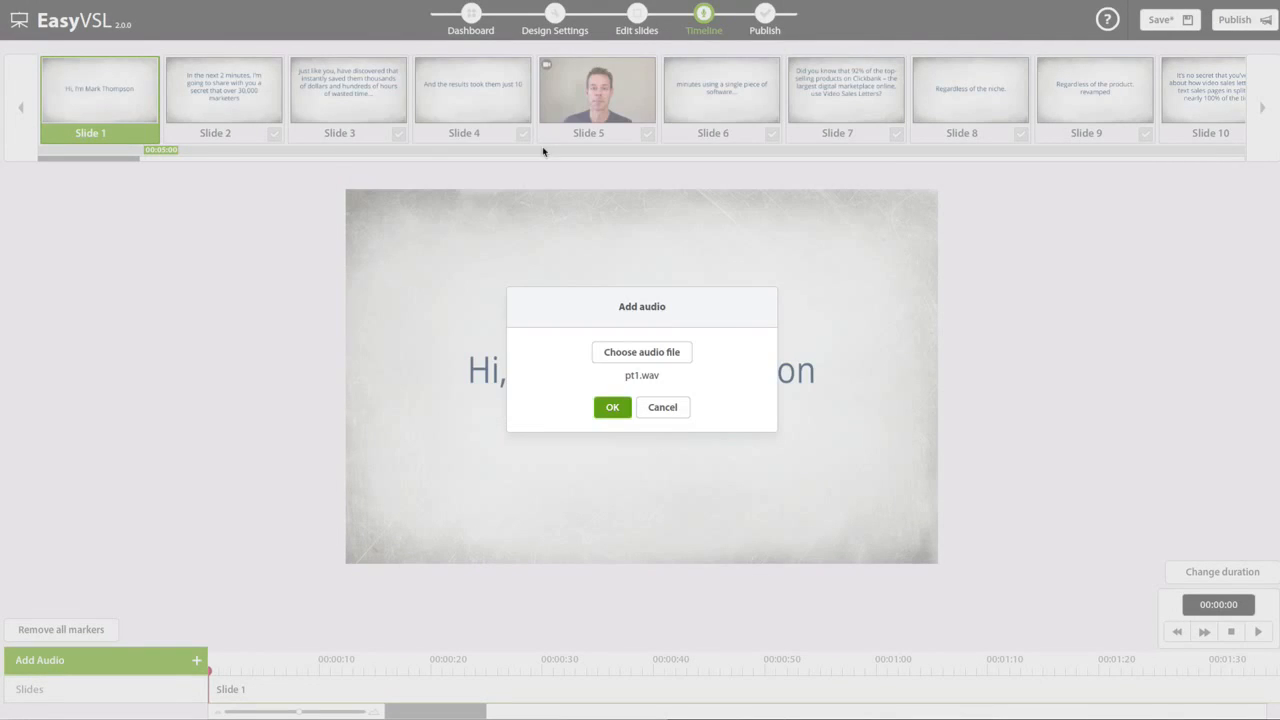
{"action": "left_click", "coordinate": [606, 407]}
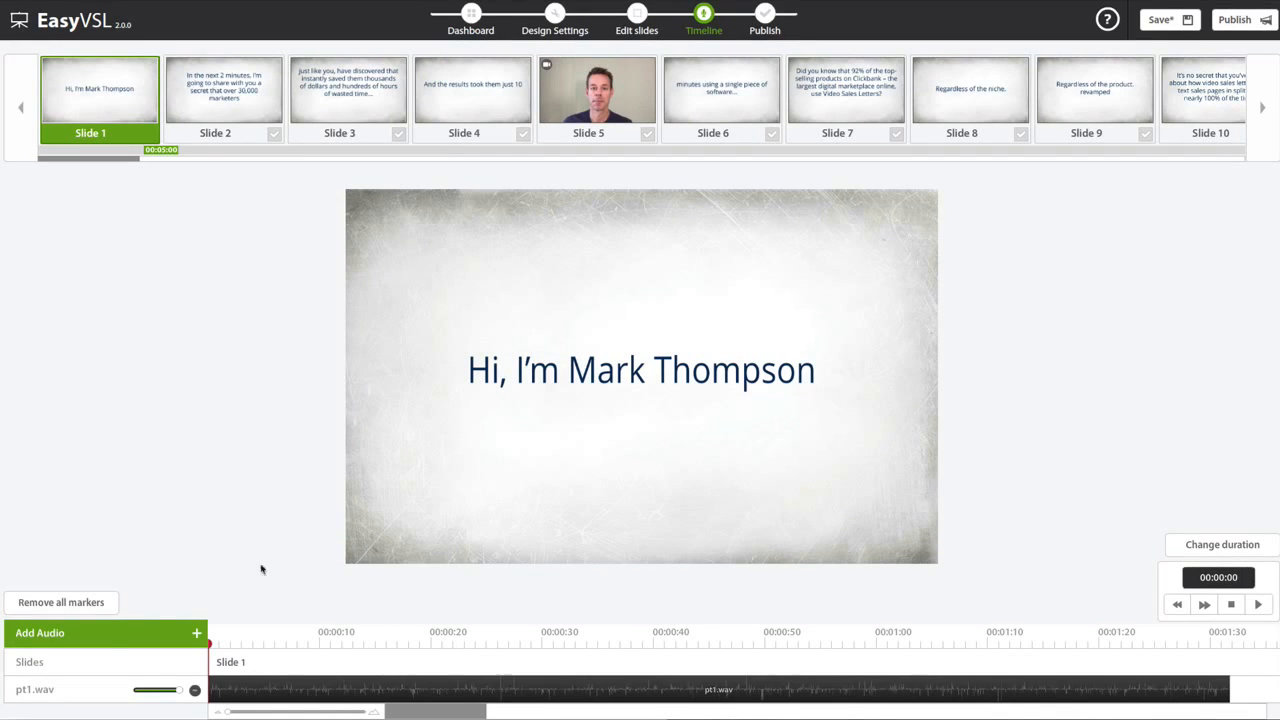
- Import Soft Inspirational.mp3 from the Desktop as a second audio track
{"action": "left_click", "coordinate": [118, 633]}
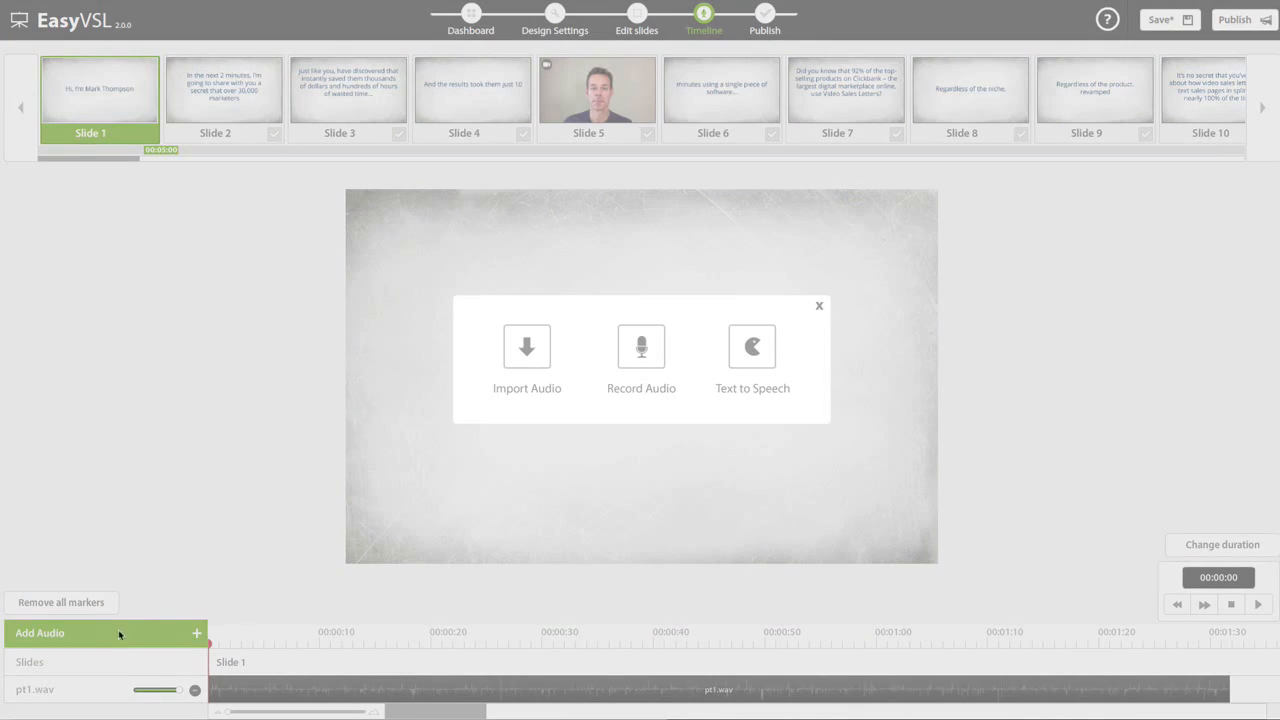
{"action": "left_click", "coordinate": [527, 350]}
{"action": "left_click", "coordinate": [632, 356]}
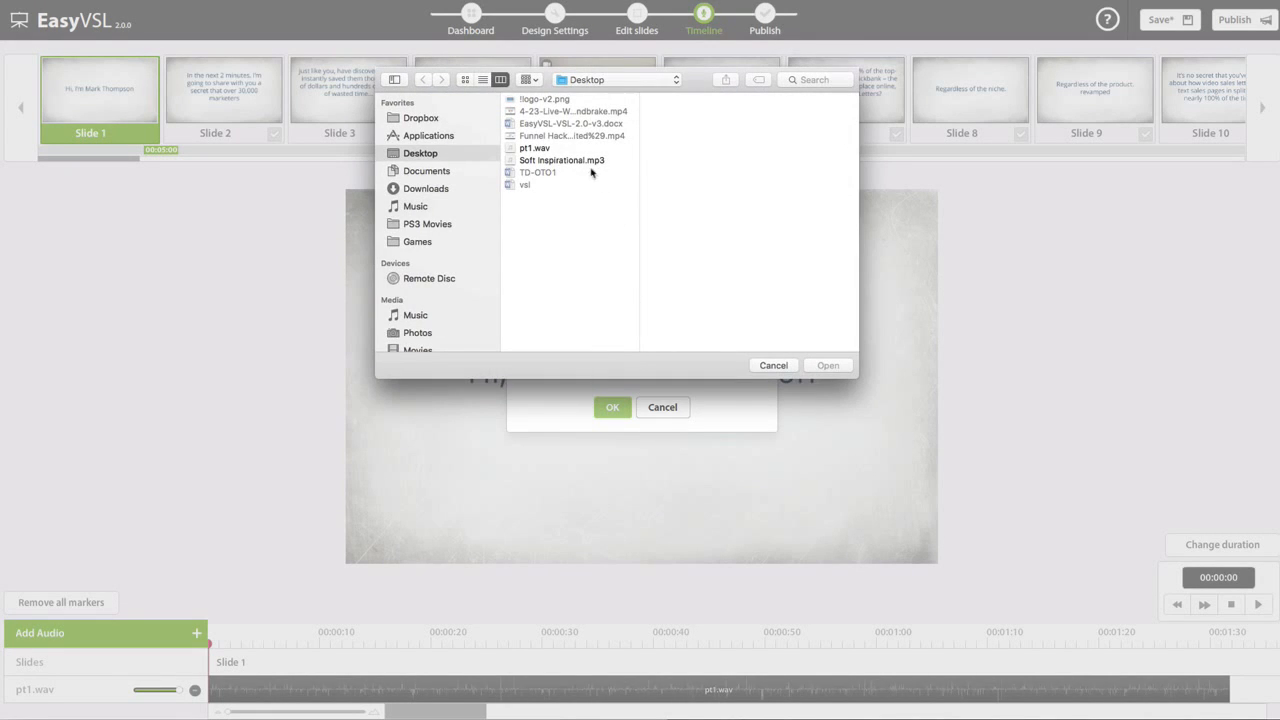
{"action": "double_click", "coordinate": [553, 163]}
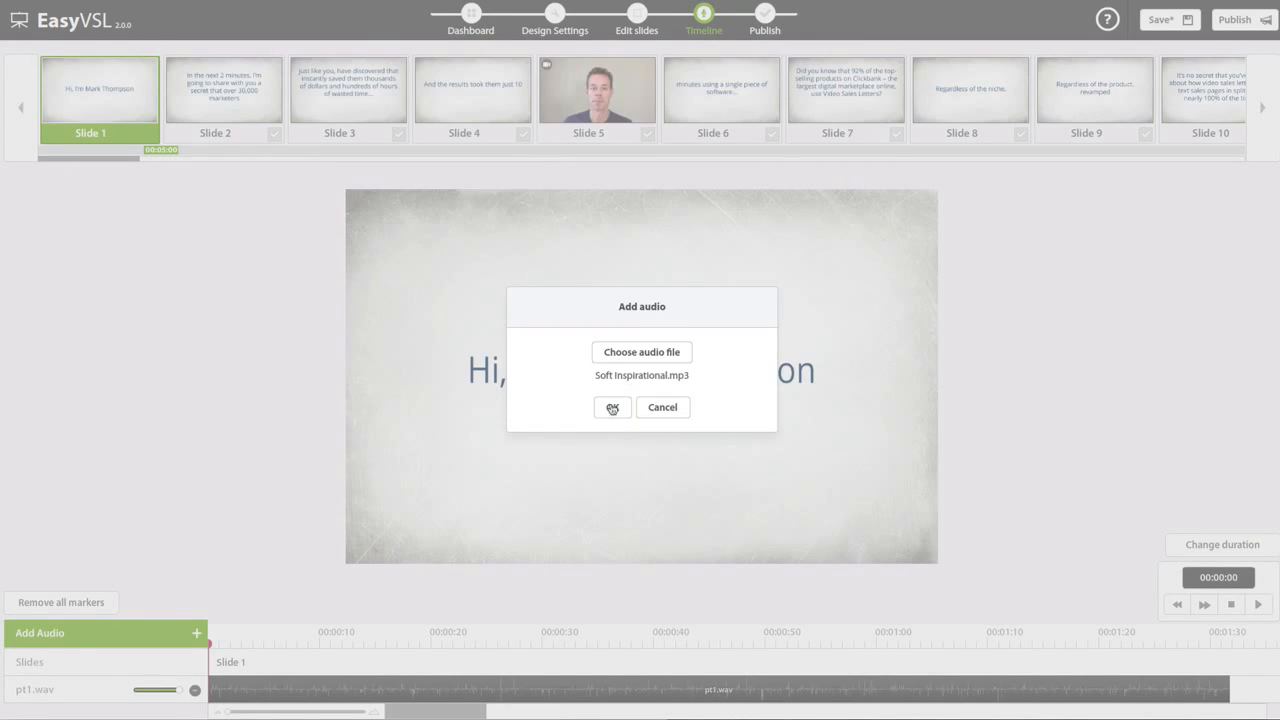
{"action": "left_click", "coordinate": [612, 407]}
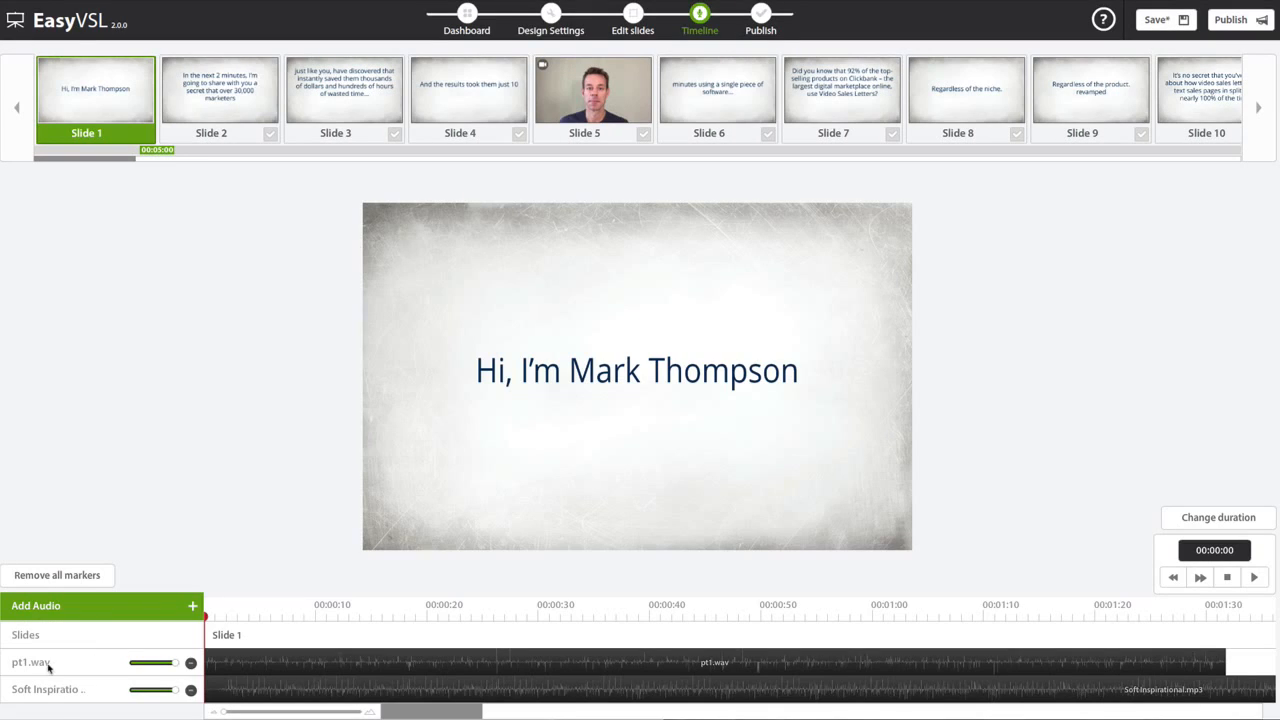
- Rename the pt1.wav track to Voice Over and the Soft Inspirational track to Background
{"action": "double_click", "coordinate": [33, 664]}
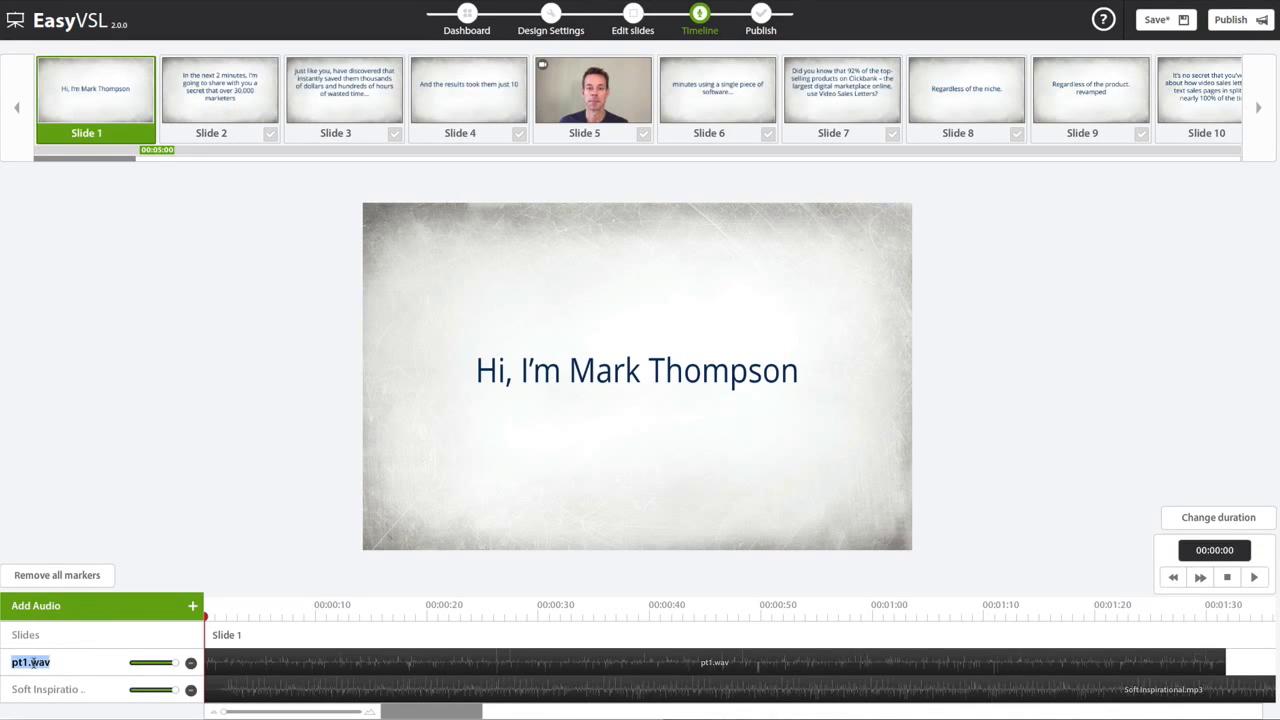
{"action": "type", "text": "Voice Over"}
{"action": "double_click", "coordinate": [29, 689]}
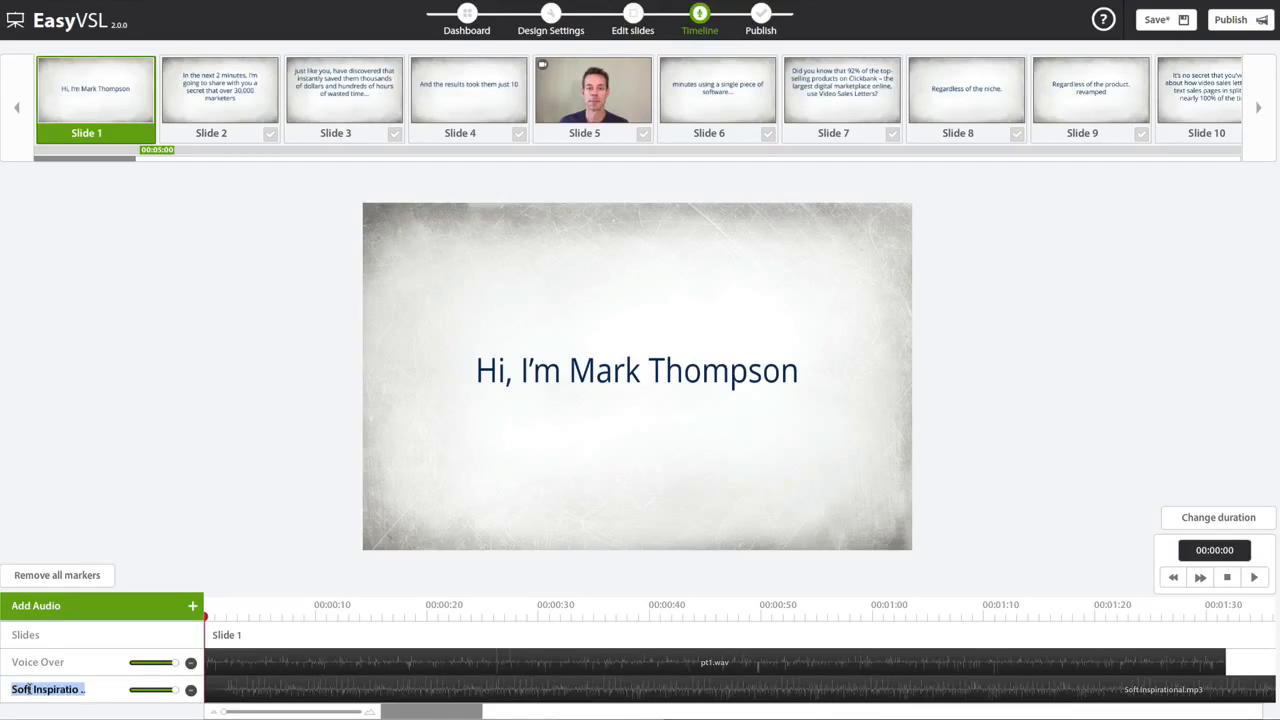
{"action": "type", "text": "Background"}
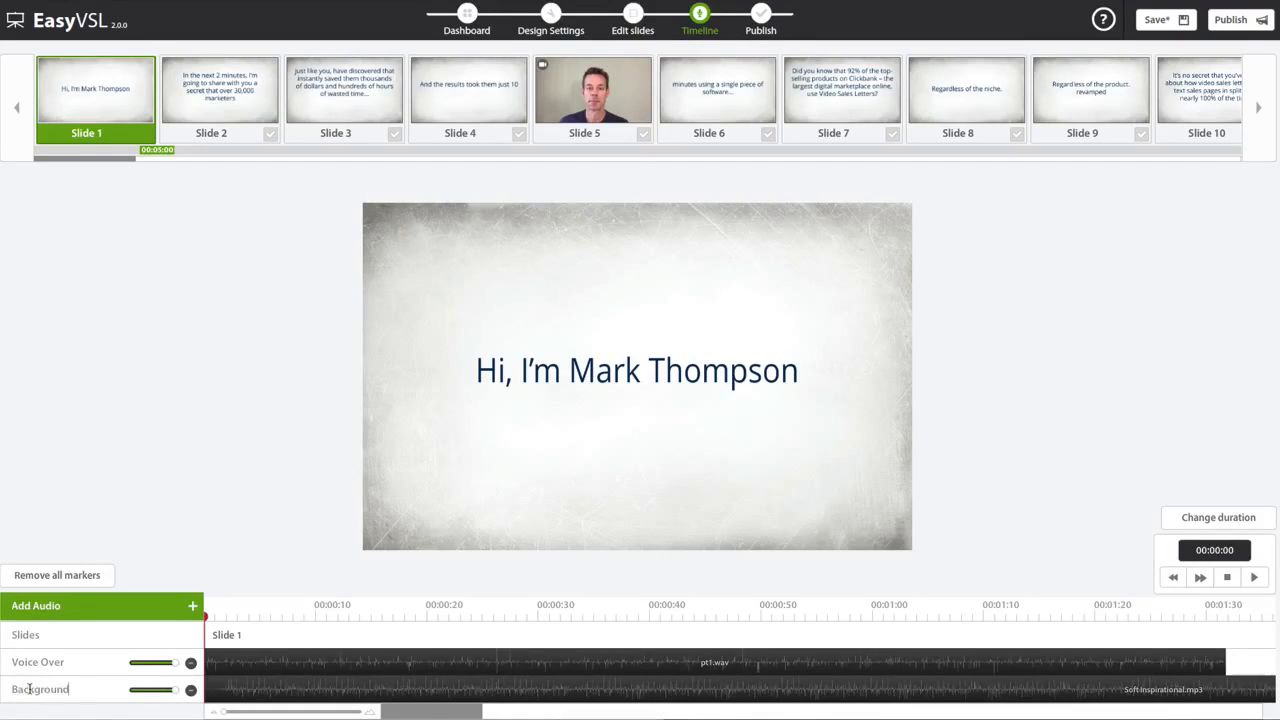
- Play the first five seconds of the timeline and lower the Background track's volume to about a third
{"action": "left_click", "coordinate": [1256, 578]}
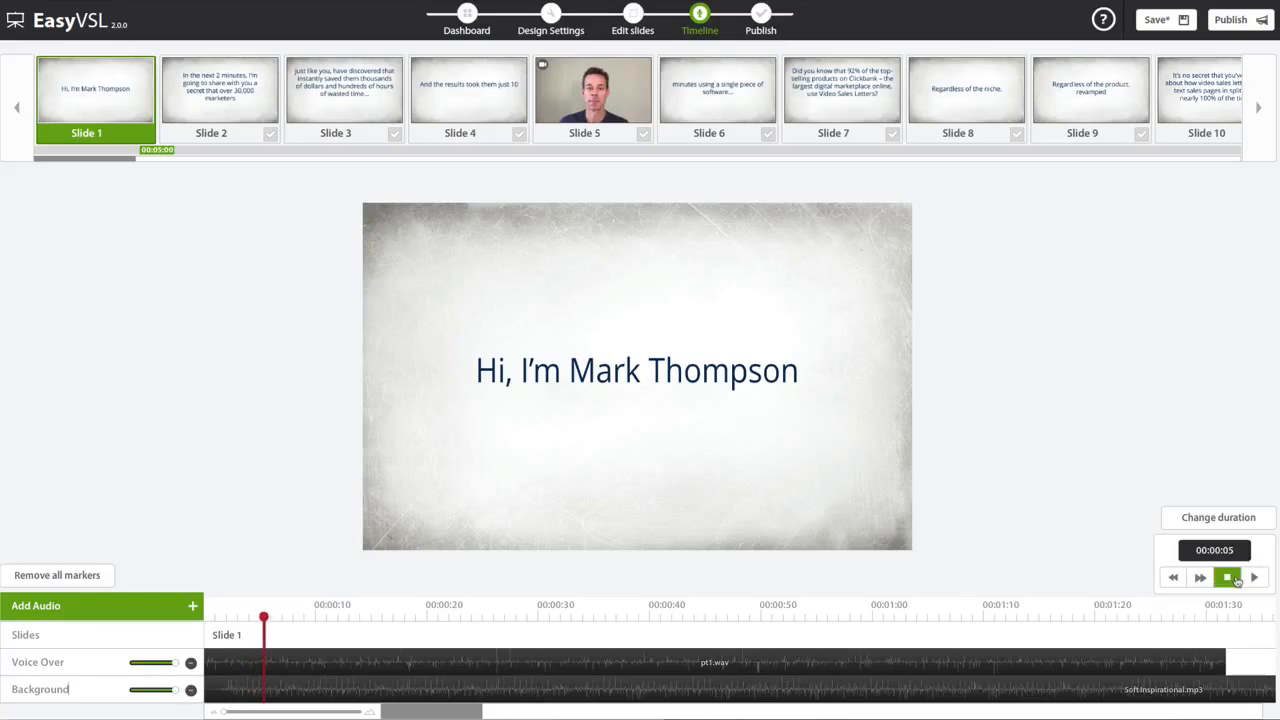
{"action": "left_click_drag", "start_coordinate": [177, 690], "coordinate": [156, 690]}
{"action": "left_click_drag", "start_coordinate": [156, 690], "coordinate": [146, 692]}
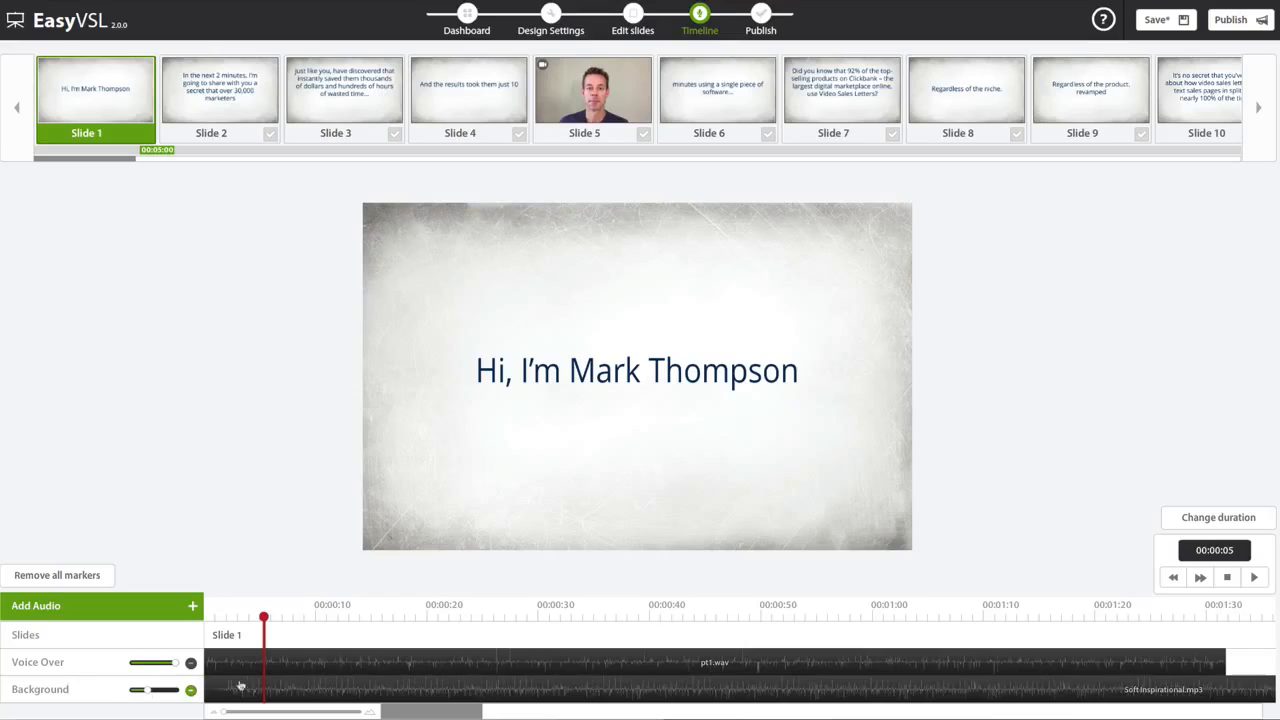
- Play the timeline on to about nine seconds and trim one second off the start of the Background clip
{"action": "left_click", "coordinate": [1254, 577]}
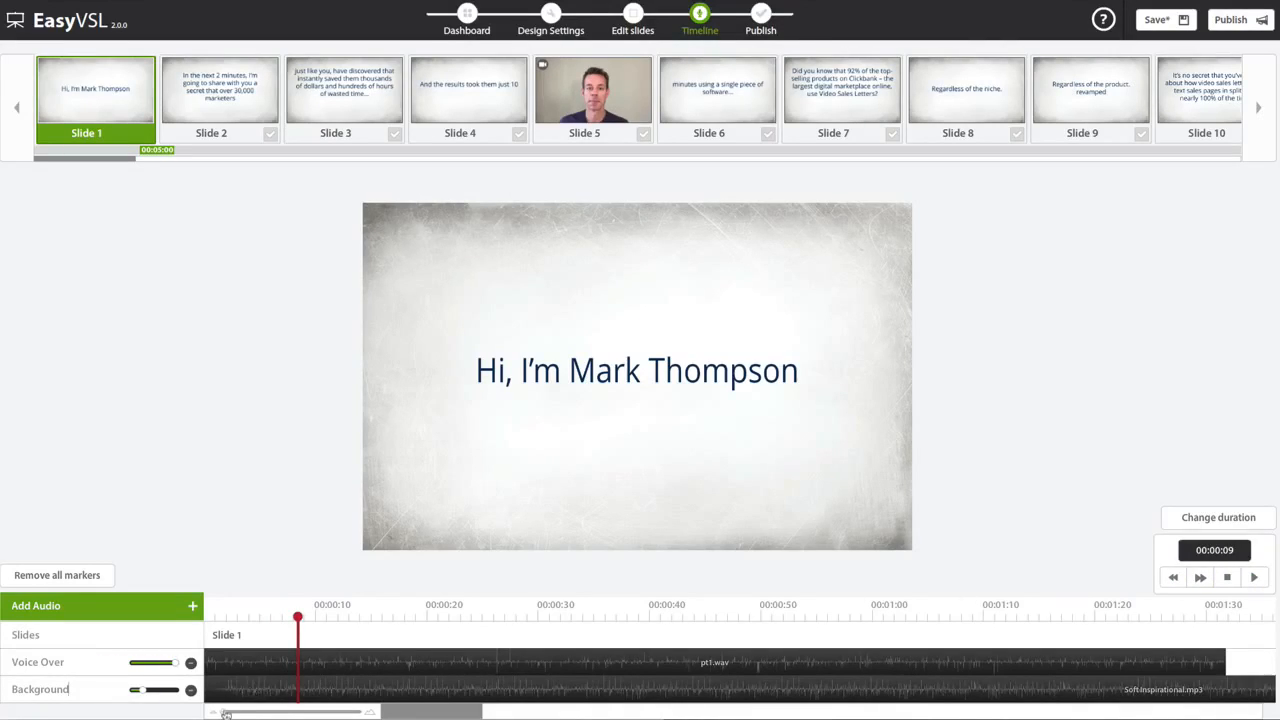
{"action": "left_click_drag", "start_coordinate": [228, 711], "coordinate": [360, 711]}
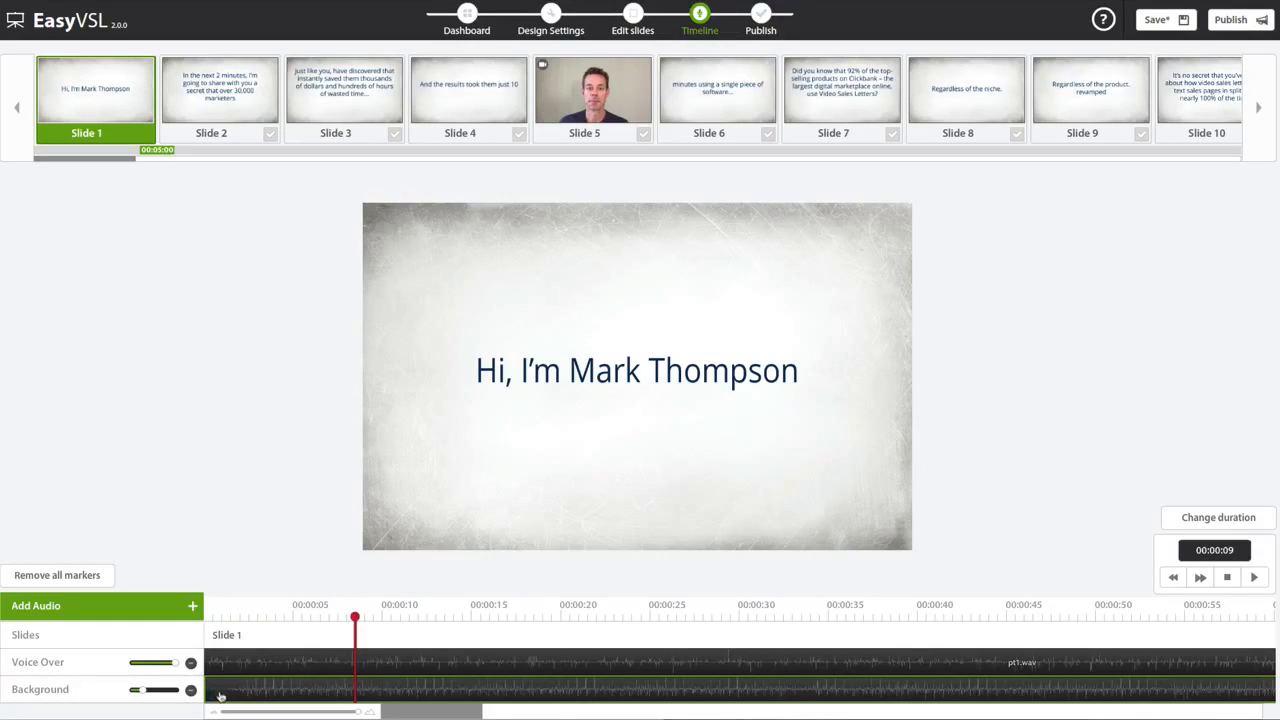
{"action": "mouse_move", "coordinate": [220, 695]}
{"action": "left_mouse_down"}
{"action": "mouse_move", "coordinate": [286, 690]}
{"action": "mouse_move", "coordinate": [214, 690]}
{"action": "mouse_move", "coordinate": [208, 678]}
{"action": "left_mouse_up"}
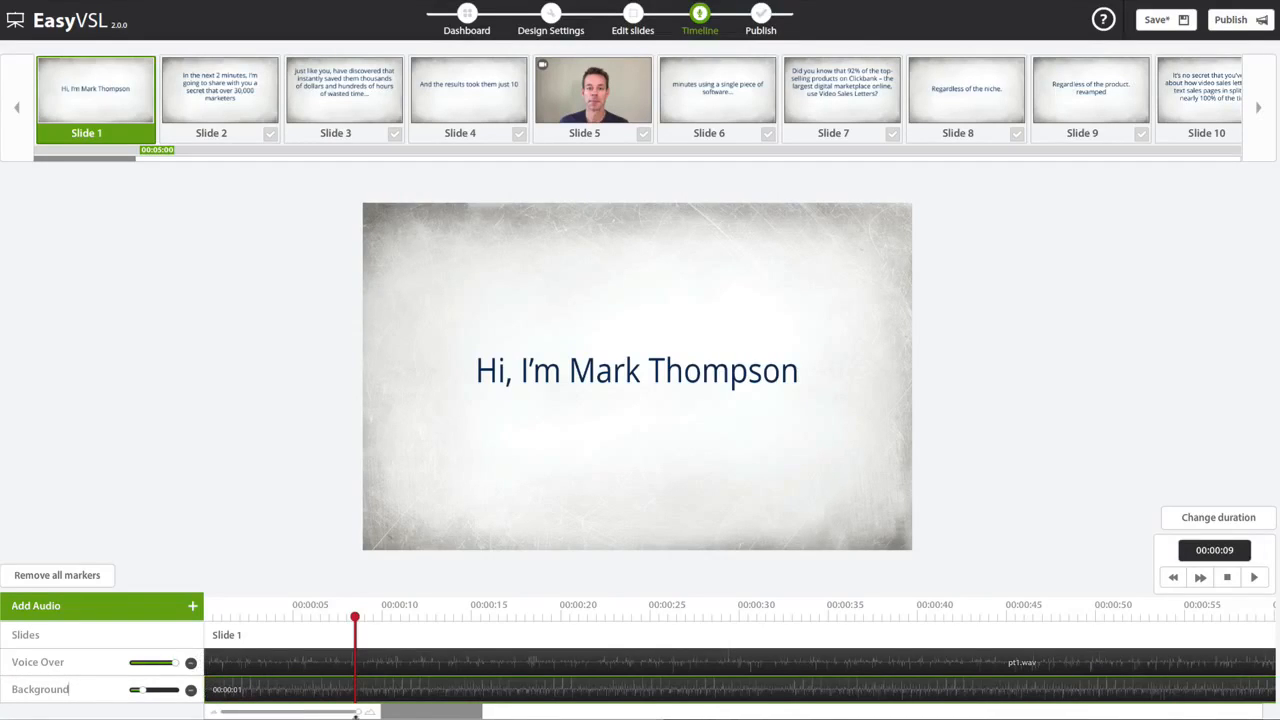
{"action": "left_click_drag", "start_coordinate": [355, 714], "coordinate": [281, 714]}
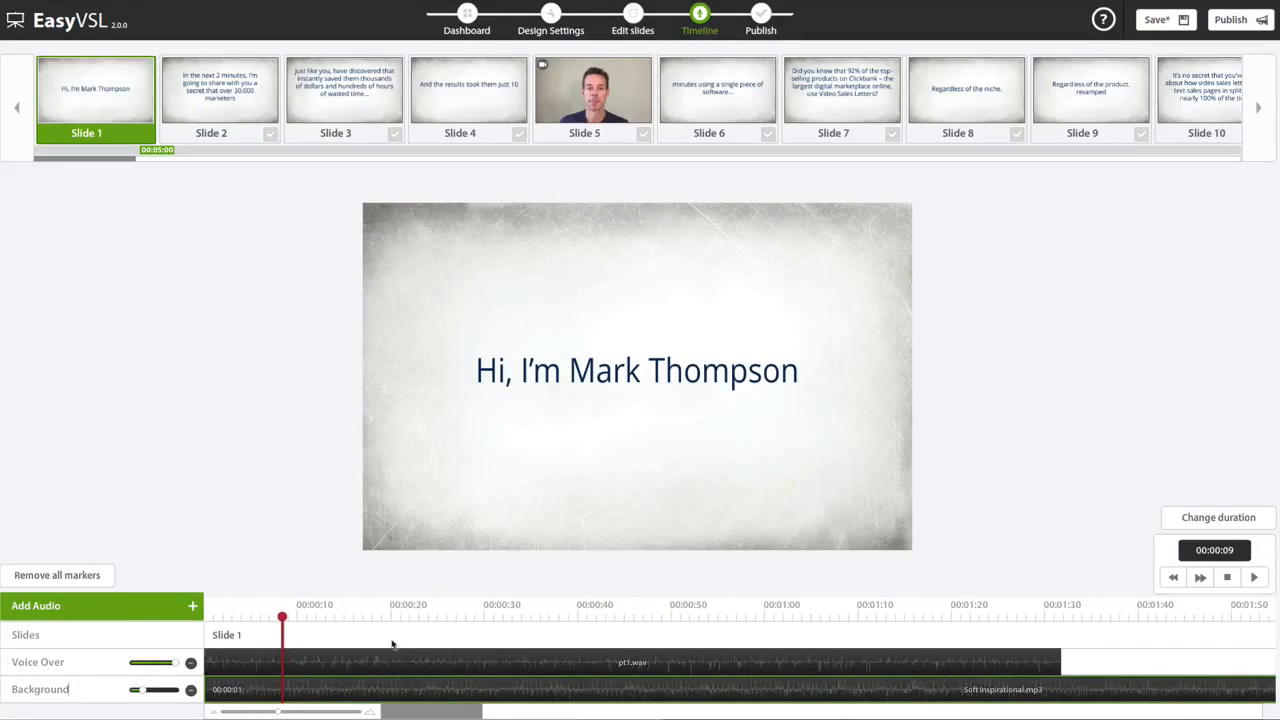
- Place the playhead at the voice-over's end at 00:01:32 and trim seven seconds off the end of the Background clip
{"action": "left_click", "coordinate": [953, 632]}
{"action": "left_click", "coordinate": [904, 663]}
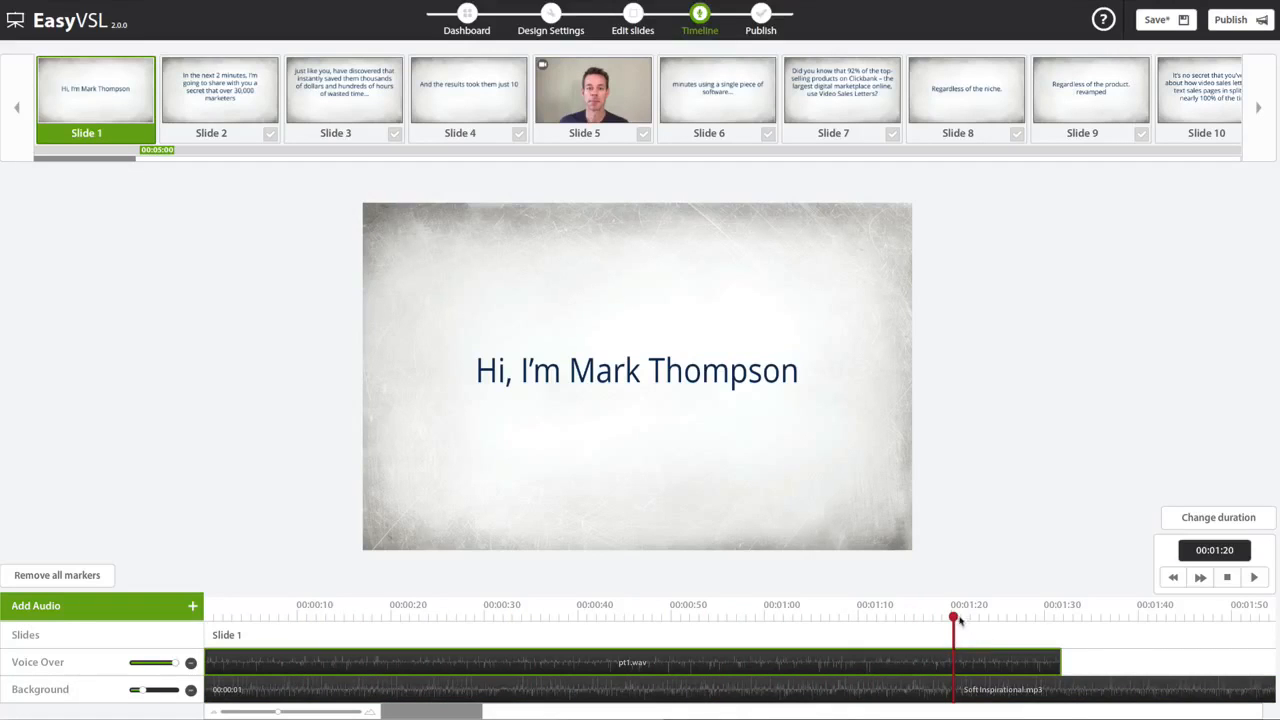
{"action": "left_click_drag", "start_coordinate": [955, 619], "coordinate": [1062, 626]}
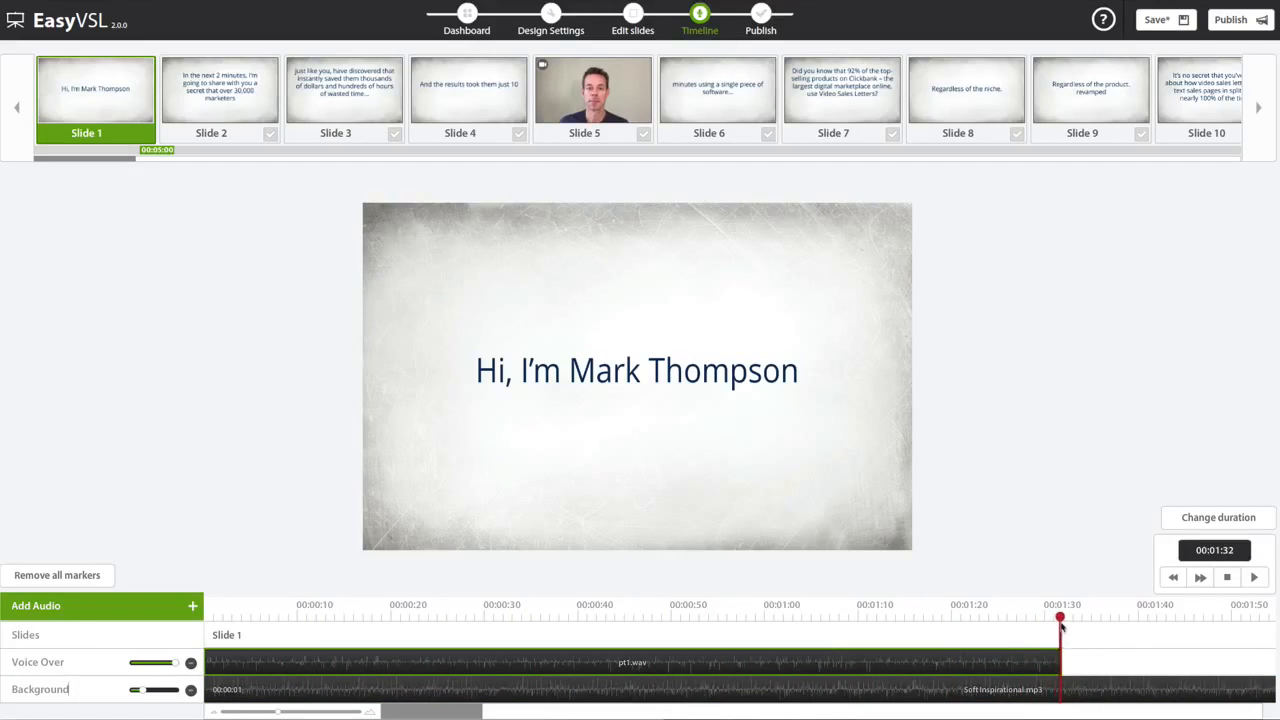
{"action": "left_click", "coordinate": [1093, 688]}
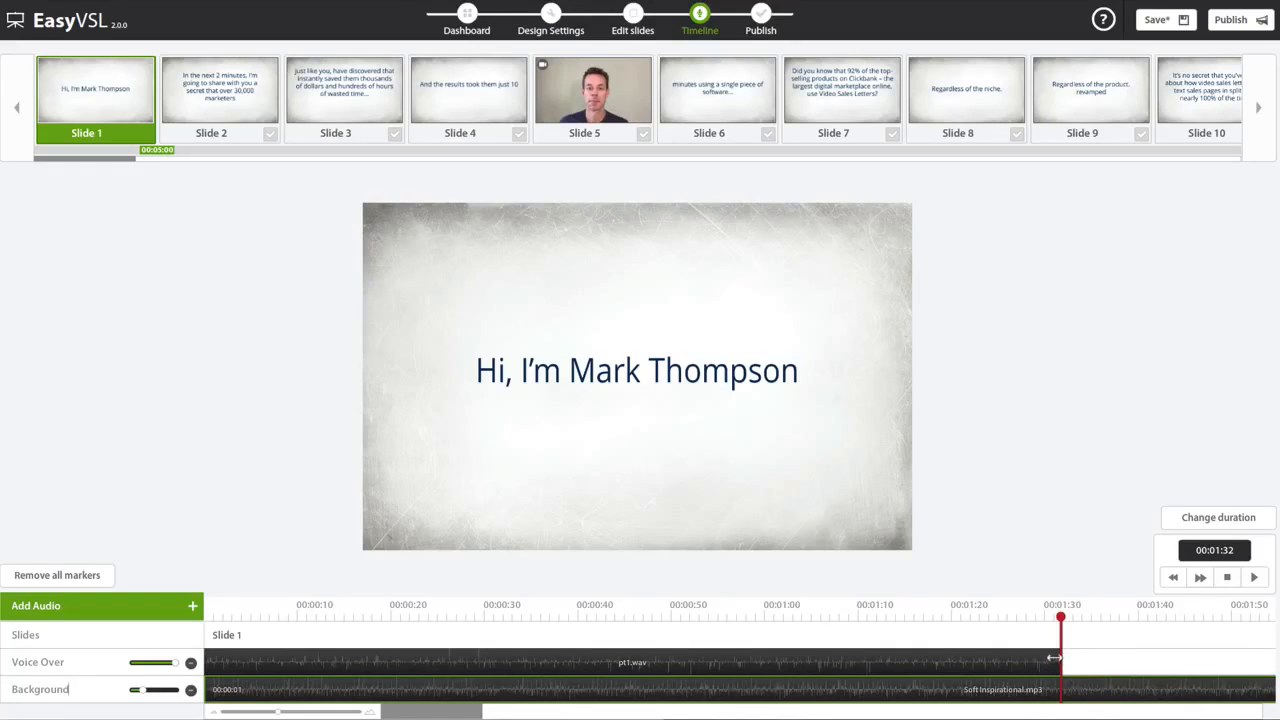
{"action": "left_click_drag", "start_coordinate": [281, 714], "coordinate": [240, 716]}
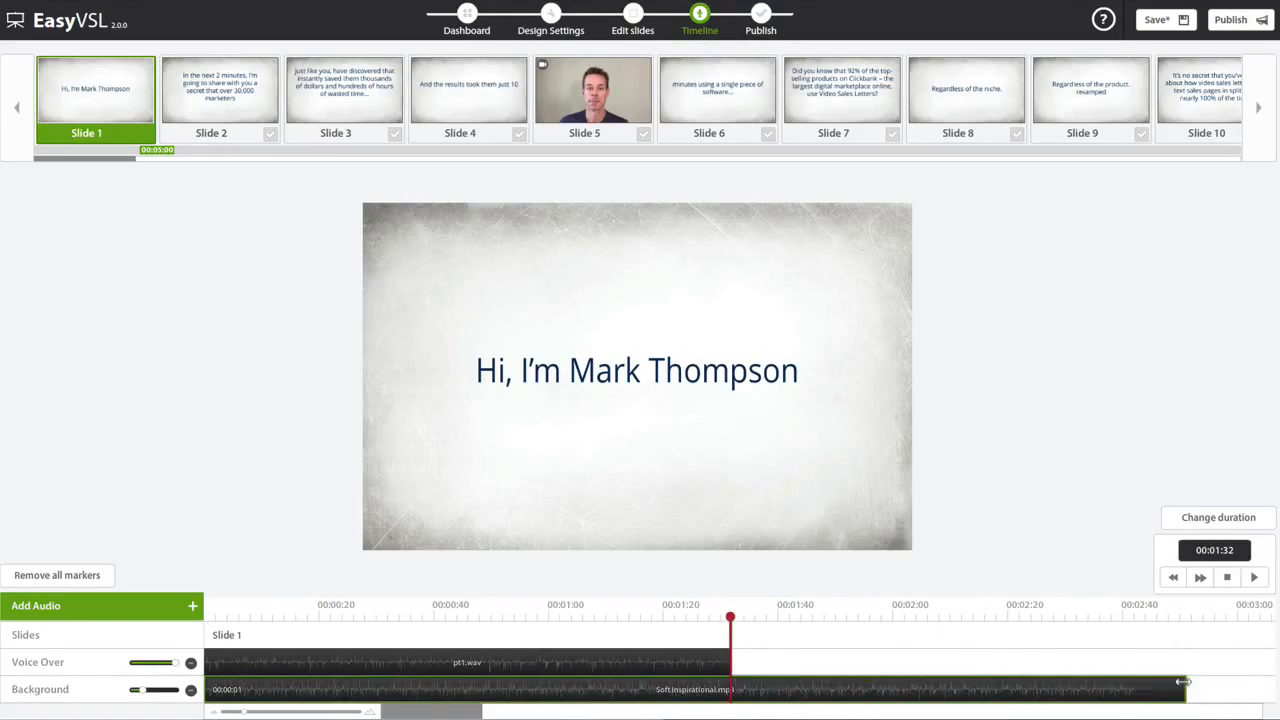
{"action": "left_click_drag", "start_coordinate": [1185, 688], "coordinate": [1146, 691]}
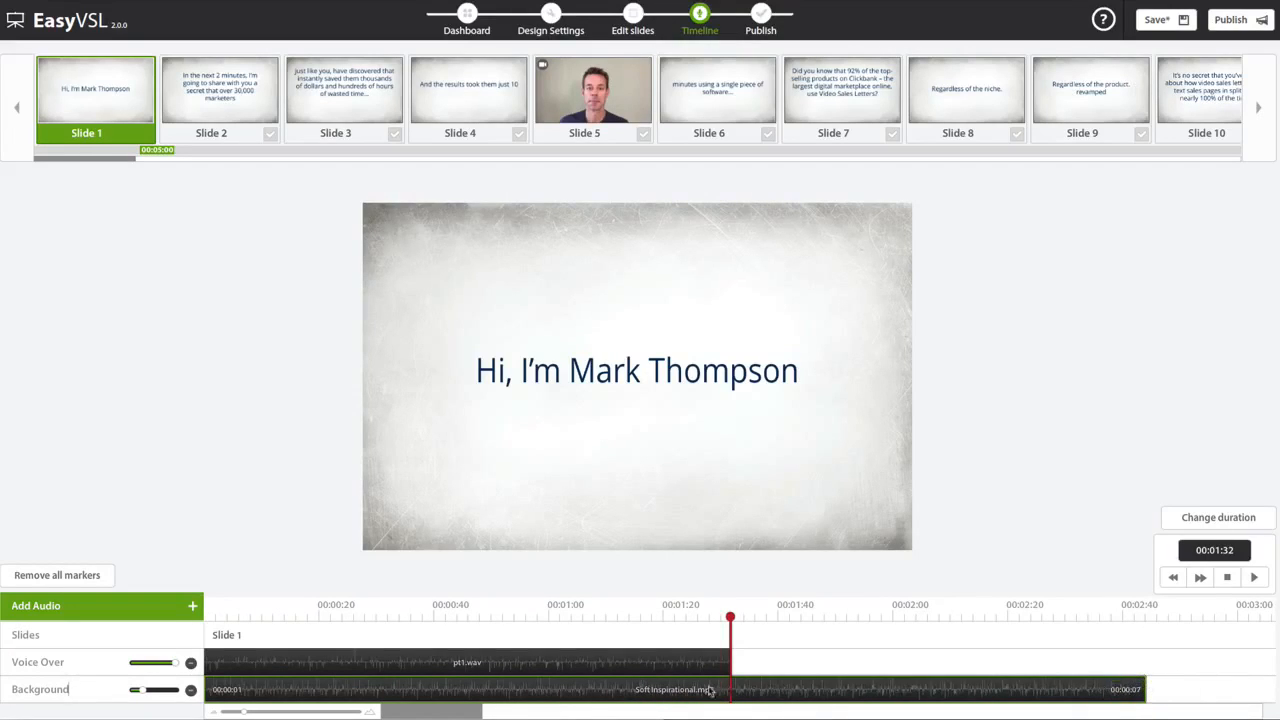
- Split the Background clip at the playhead and remove the part that extends past the voice-over
{"action": "right_click", "coordinate": [738, 687]}
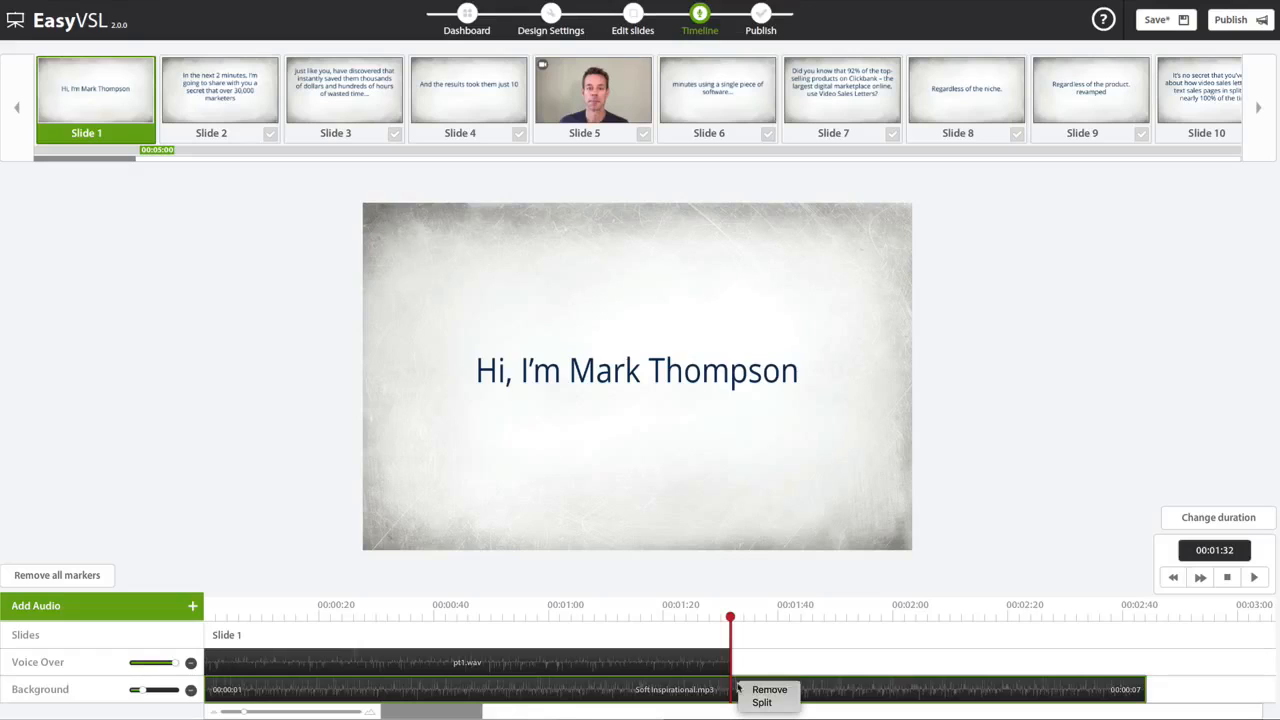
{"action": "left_click", "coordinate": [758, 702]}
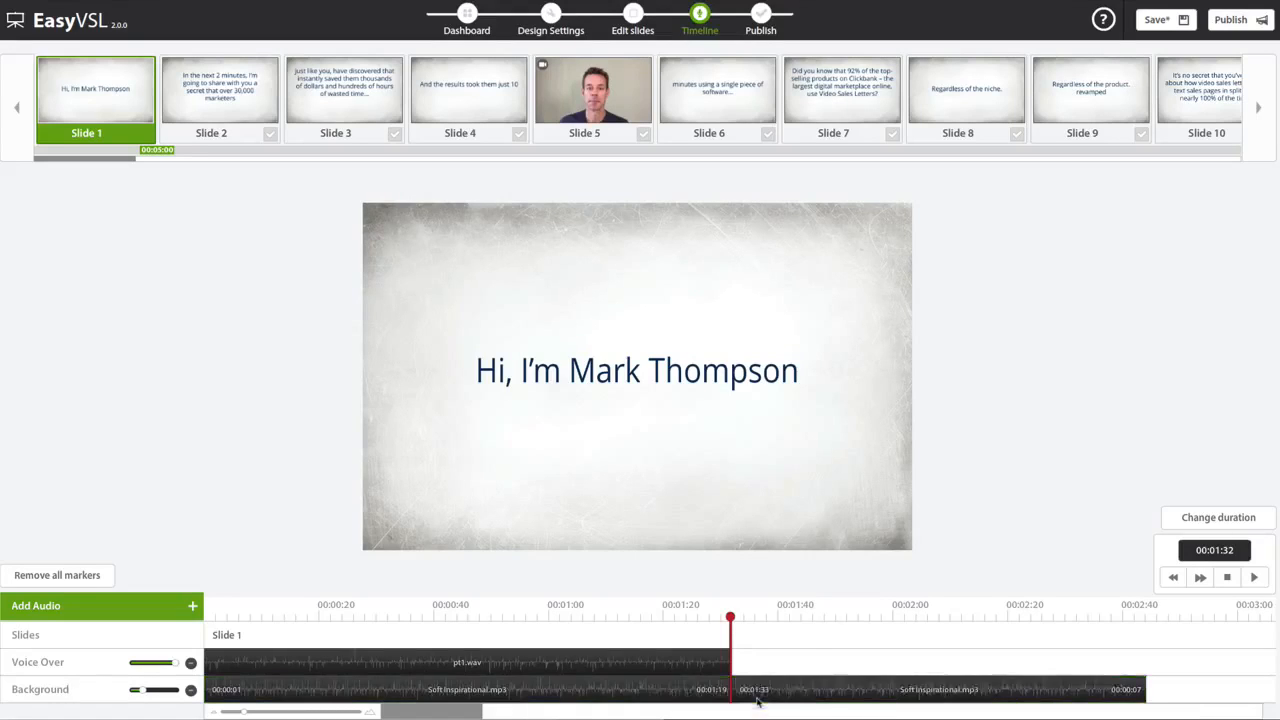
{"action": "left_click_drag", "start_coordinate": [756, 699], "coordinate": [801, 690]}
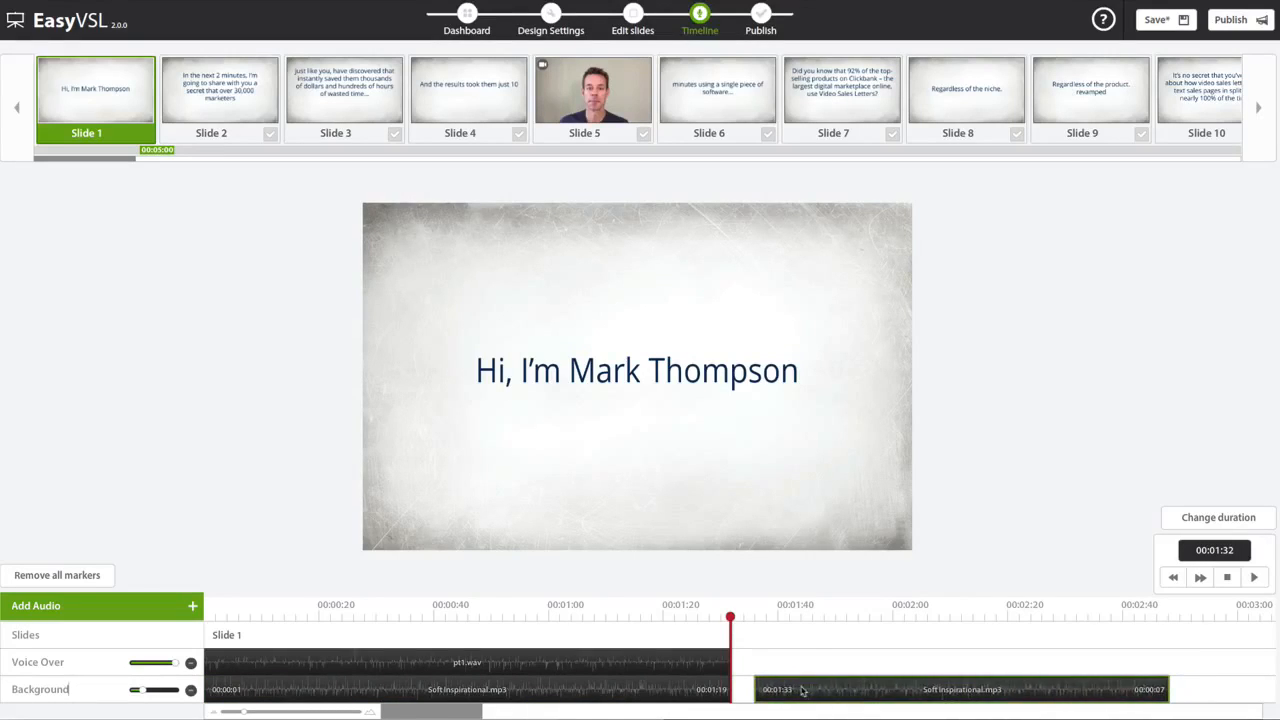
{"action": "right_click", "coordinate": [801, 690]}
{"action": "left_click", "coordinate": [808, 689]}
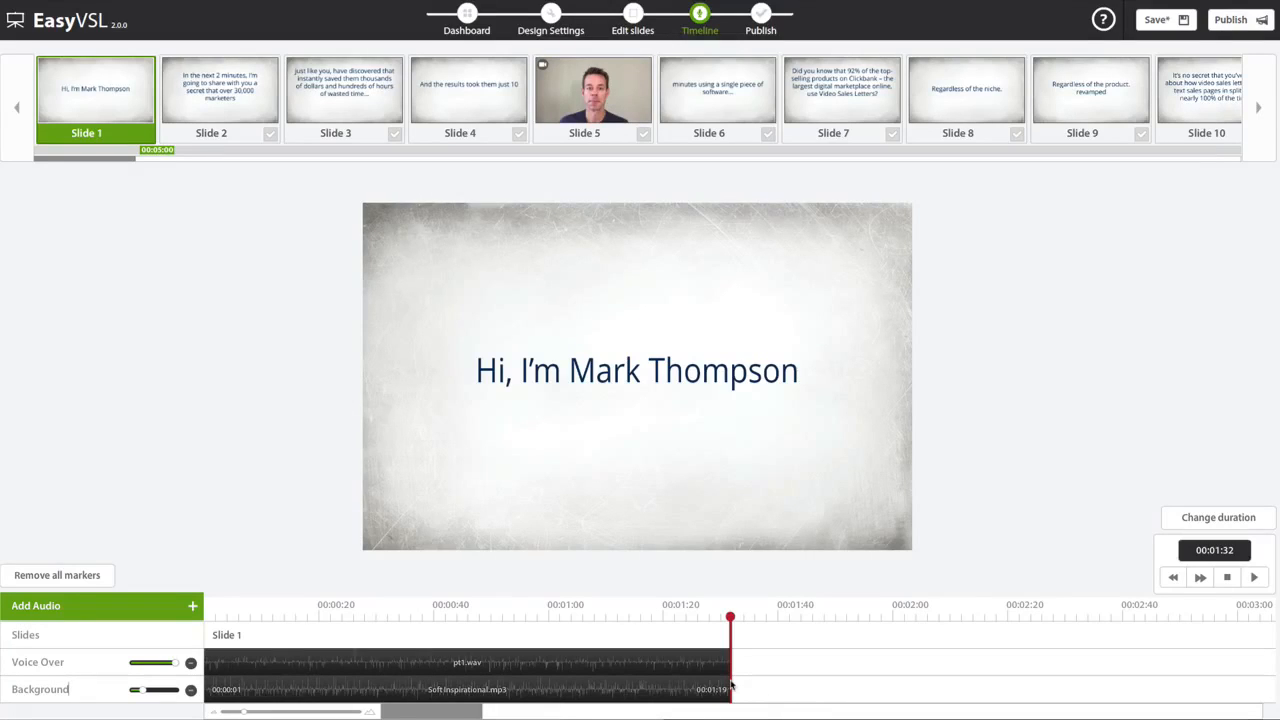
{"action": "left_click_drag", "start_coordinate": [671, 689], "coordinate": [571, 671]}
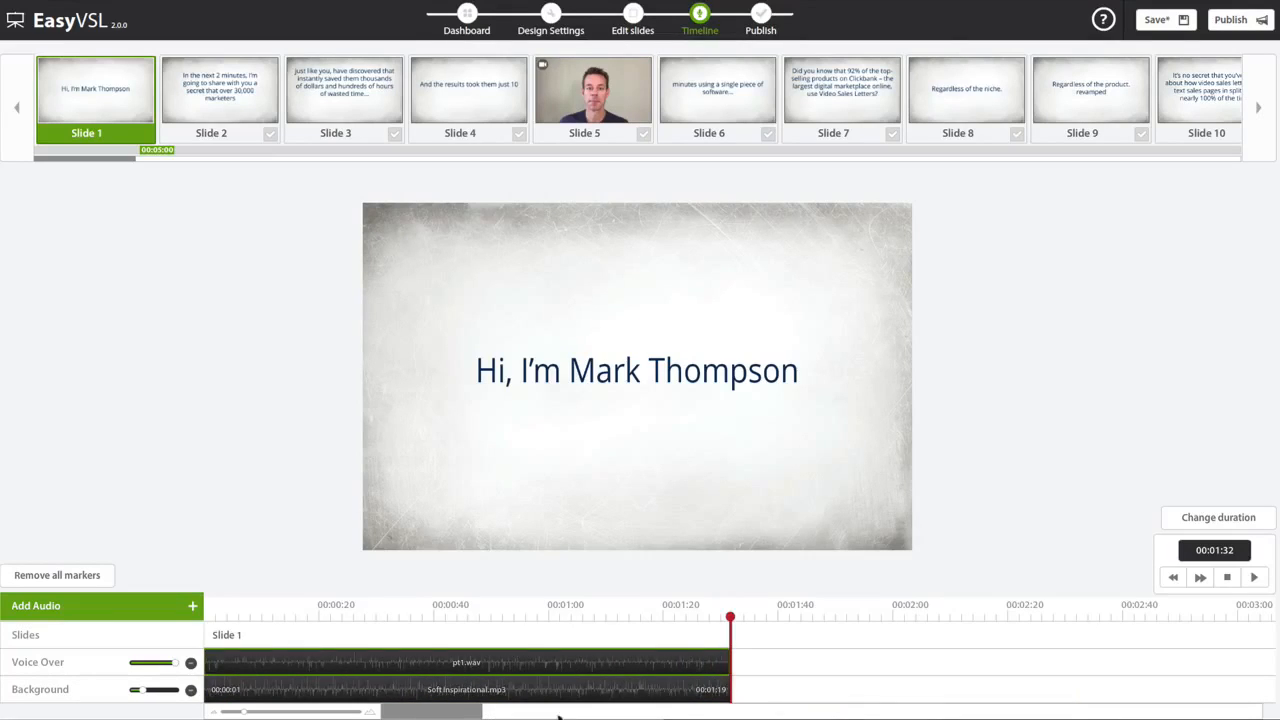
{"action": "left_click_drag", "start_coordinate": [558, 716], "coordinate": [367, 713]}
{"action": "left_click_drag", "start_coordinate": [295, 714], "coordinate": [302, 714]}
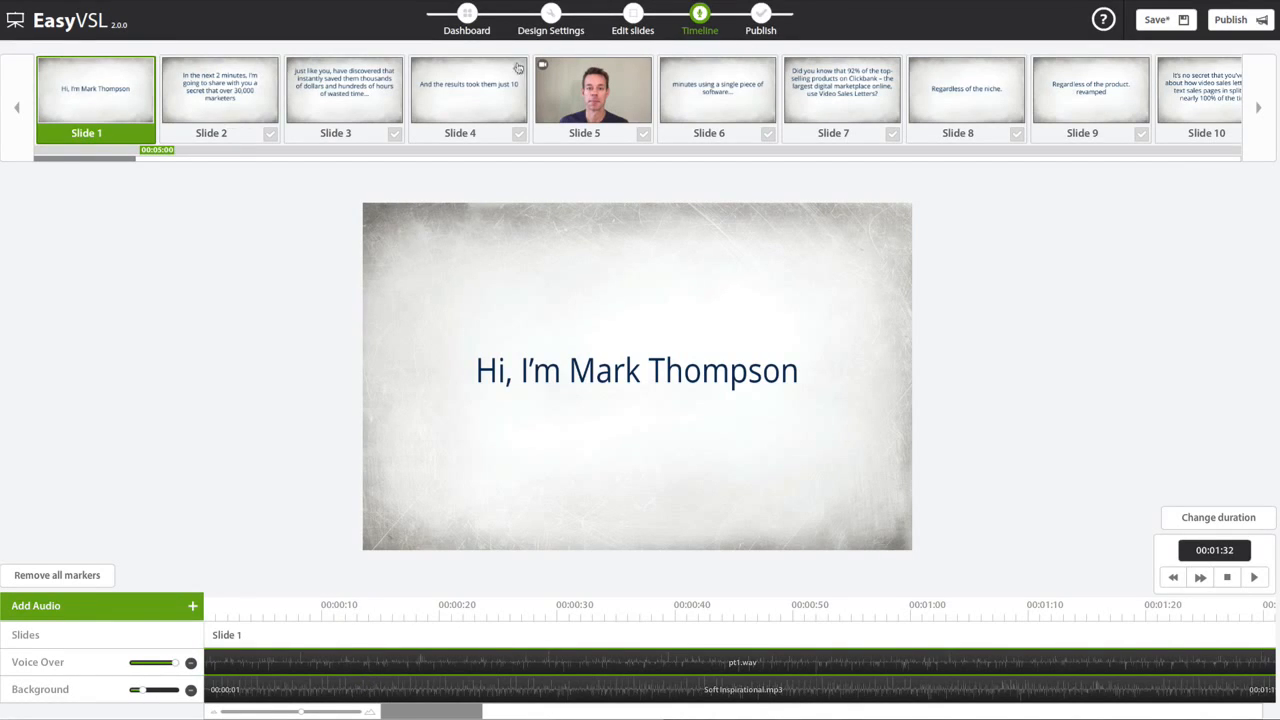
- Delete the video slide 5 in the slide editor, save the presentation and return to the timeline
{"action": "left_click", "coordinate": [633, 15]}
{"action": "left_click", "coordinate": [1246, 503]}
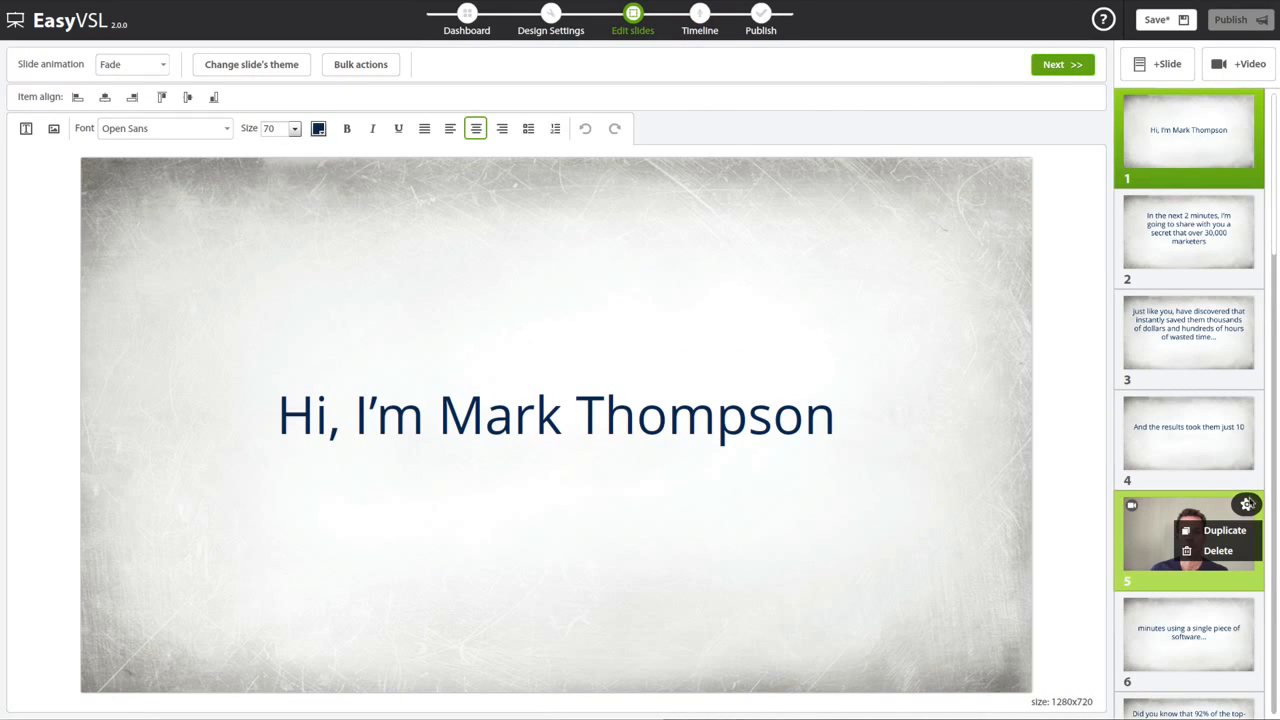
{"action": "left_click", "coordinate": [1234, 550]}
{"action": "left_click", "coordinate": [592, 394]}
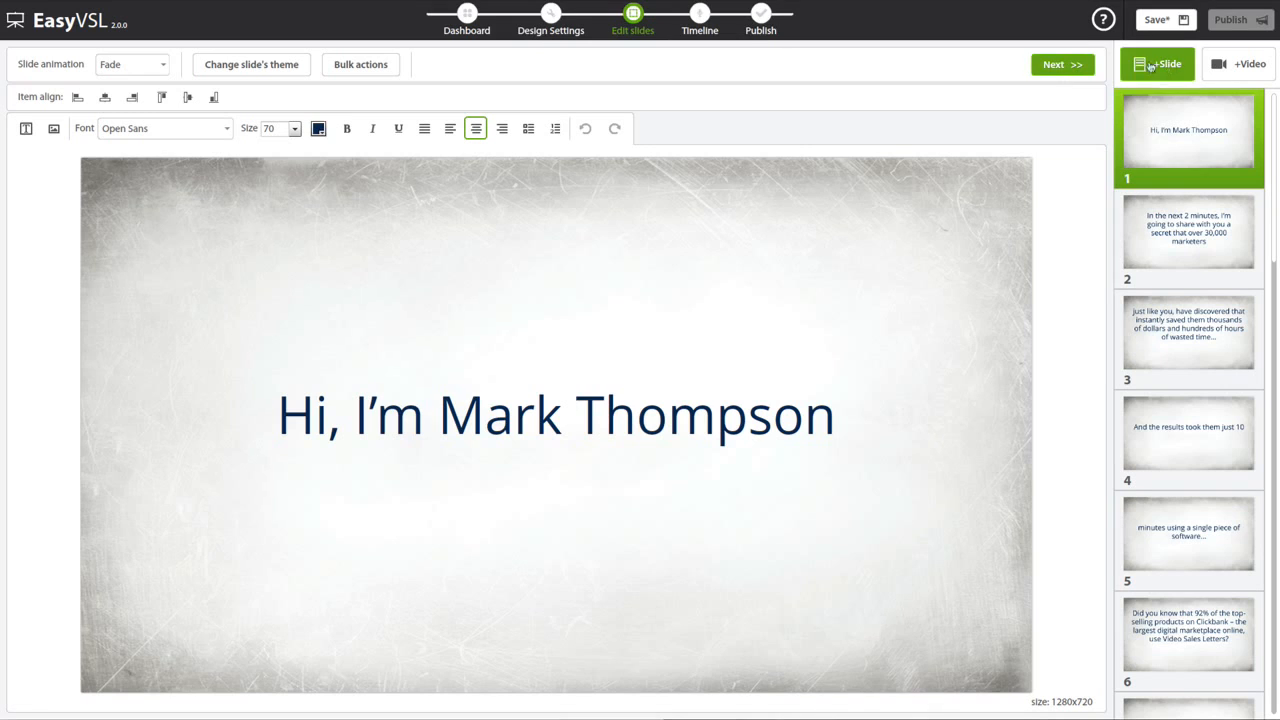
{"action": "left_click", "coordinate": [1160, 20]}
{"action": "left_click", "coordinate": [1082, 68]}
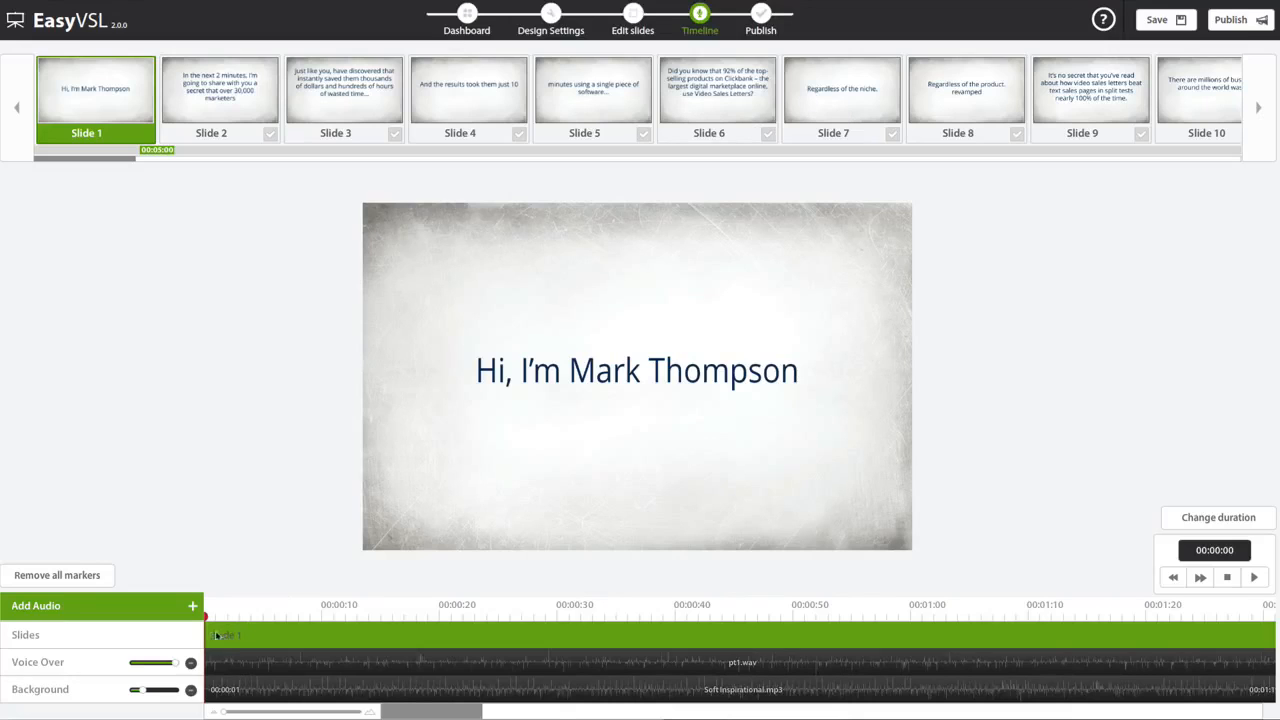
- Play the timeline from the start and mark slides 2 to 5 at 00:00:02, 00:00:06, 00:00:13 and 00:00:16 to match the voice-over
{"action": "left_click", "coordinate": [1255, 578]}
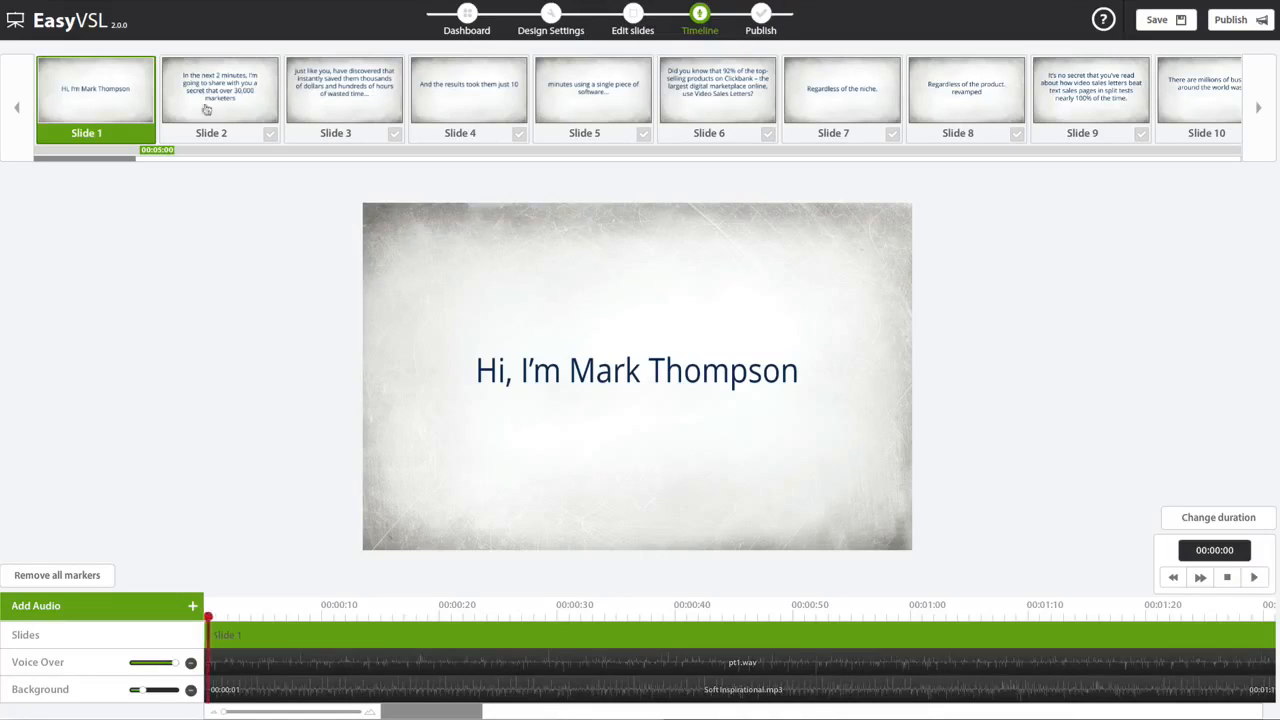
{"action": "left_click", "coordinate": [270, 134]}
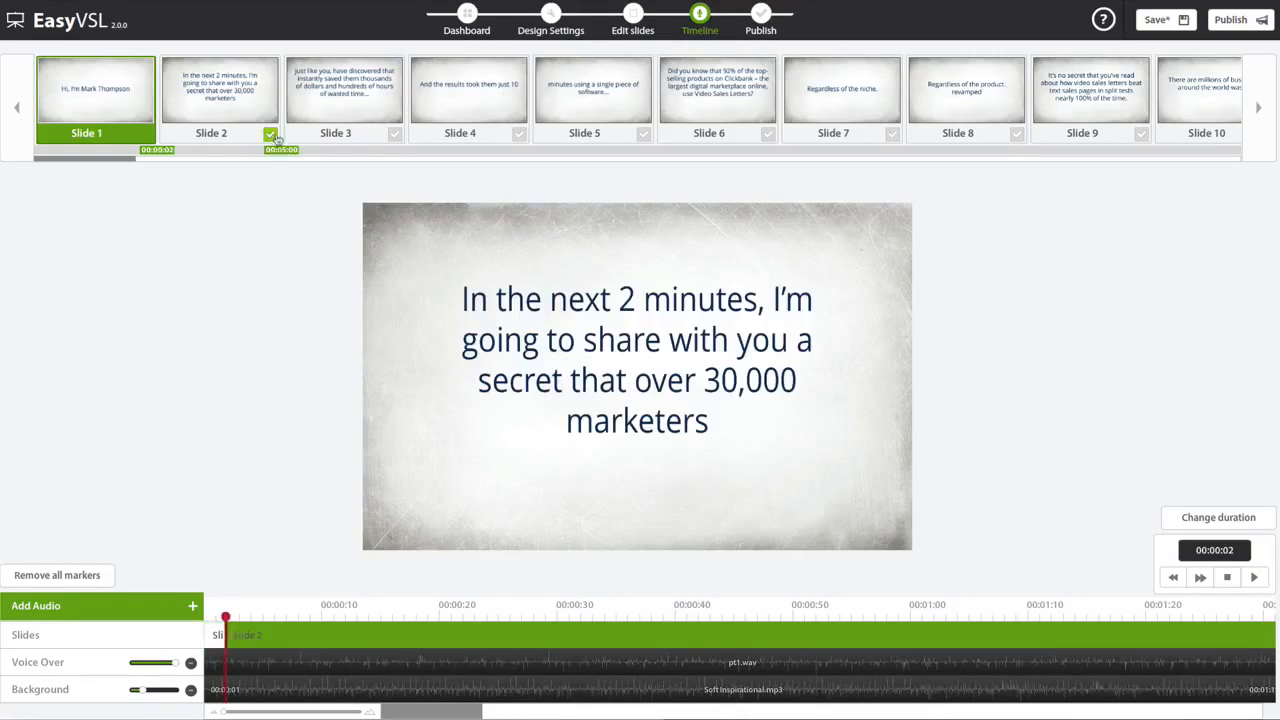
{"action": "left_click", "coordinate": [395, 136]}
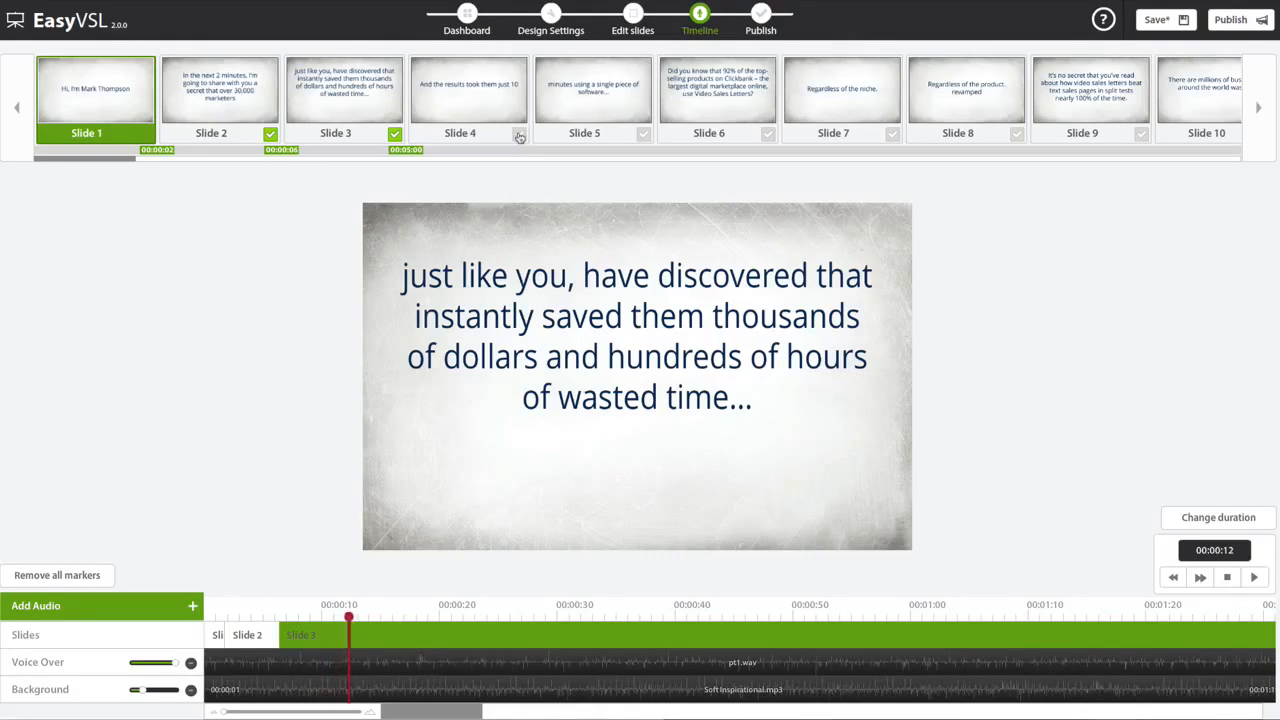
{"action": "left_click", "coordinate": [519, 136]}
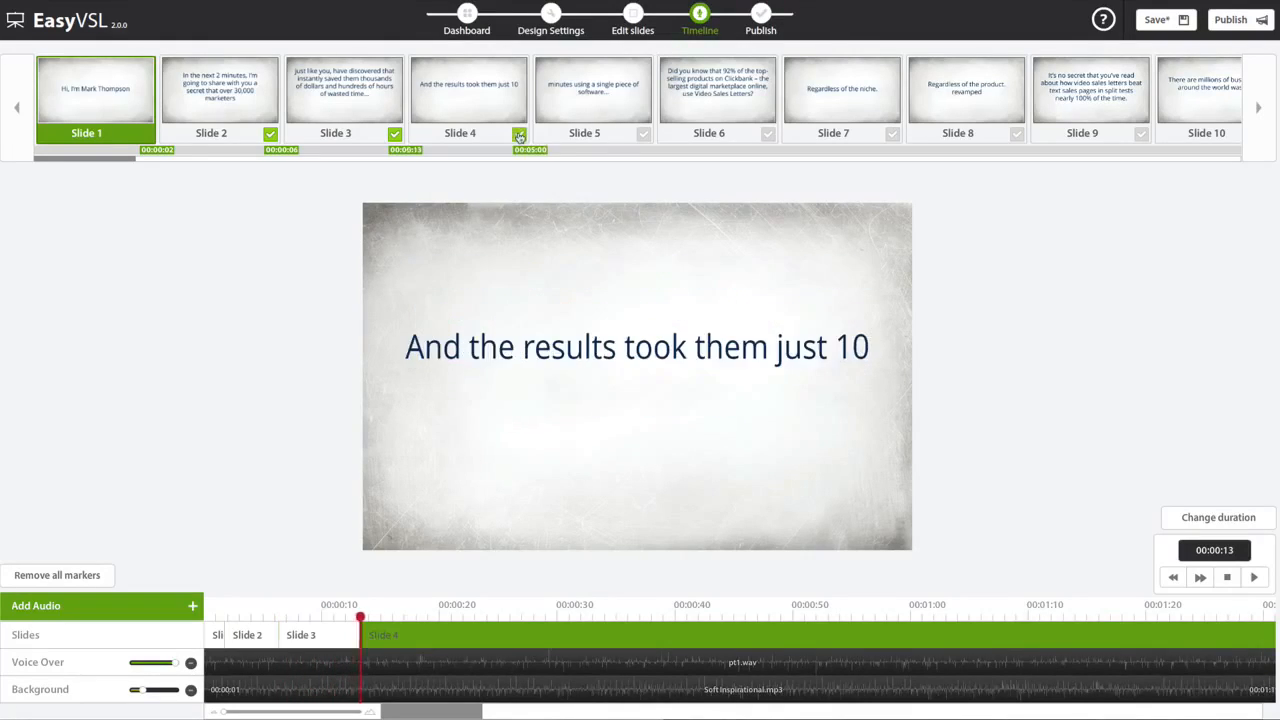
{"action": "left_click", "coordinate": [650, 137]}
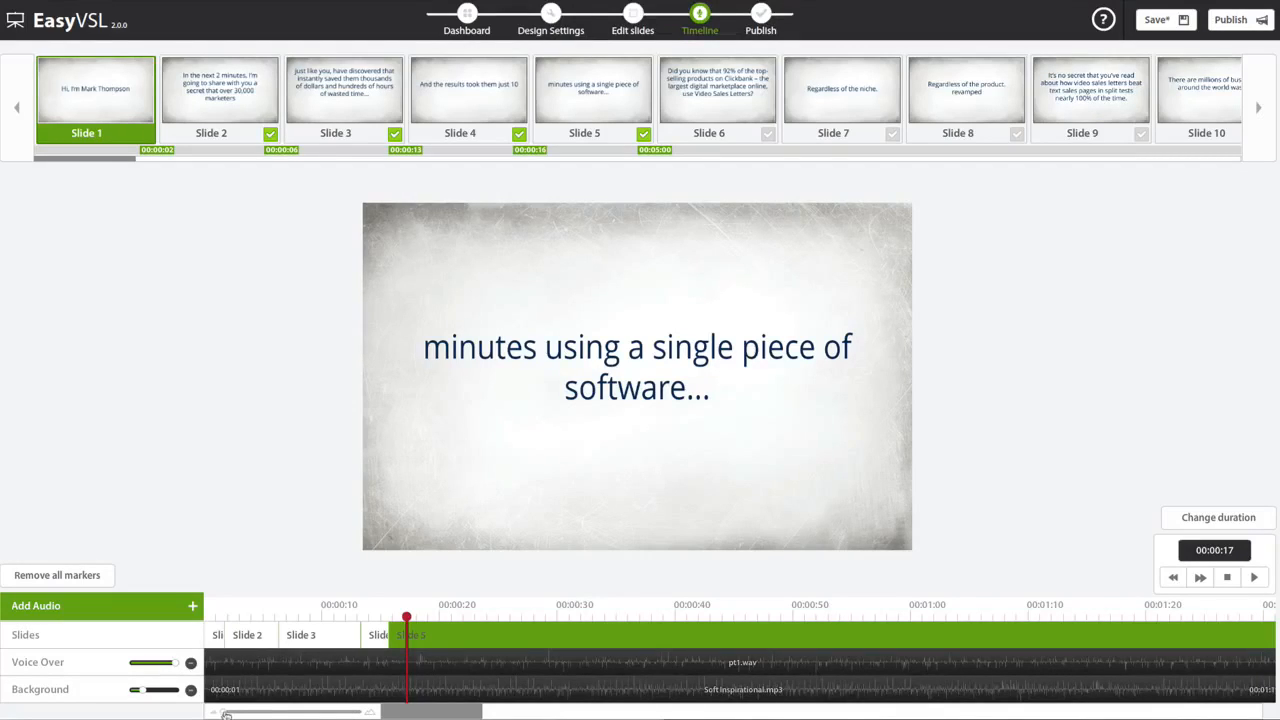
- Extend slide 2 to end at 00:00:07 and move the boundary between slides 3 and 4 slightly earlier
{"action": "left_click_drag", "start_coordinate": [226, 715], "coordinate": [375, 713]}
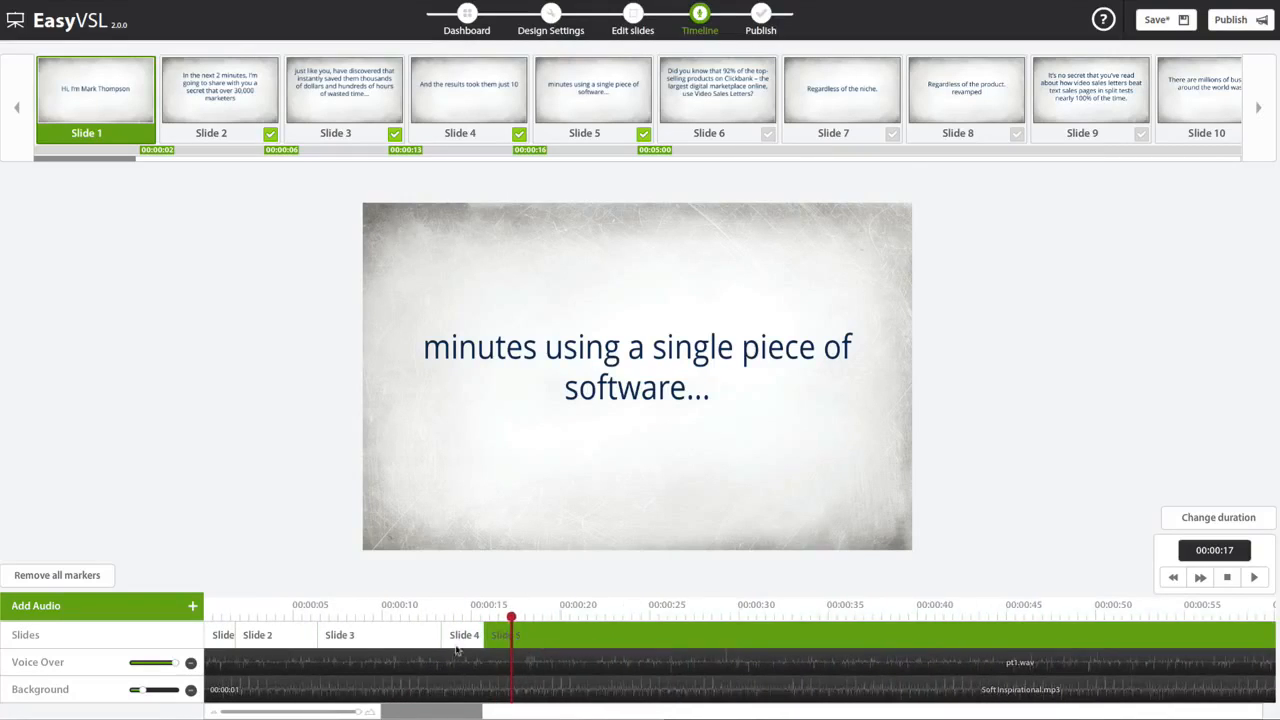
{"action": "left_click", "coordinate": [458, 646]}
{"action": "left_click", "coordinate": [512, 641]}
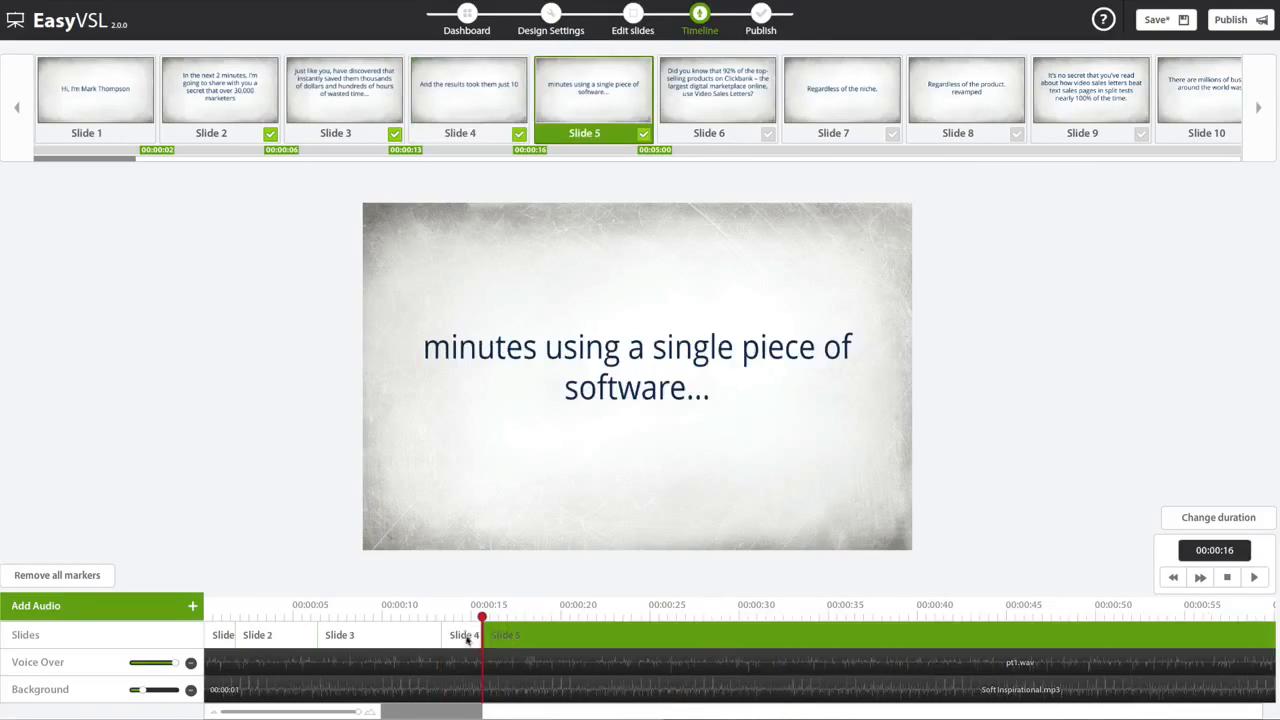
{"action": "left_click", "coordinate": [466, 641]}
{"action": "left_click", "coordinate": [370, 638]}
{"action": "left_click", "coordinate": [288, 636]}
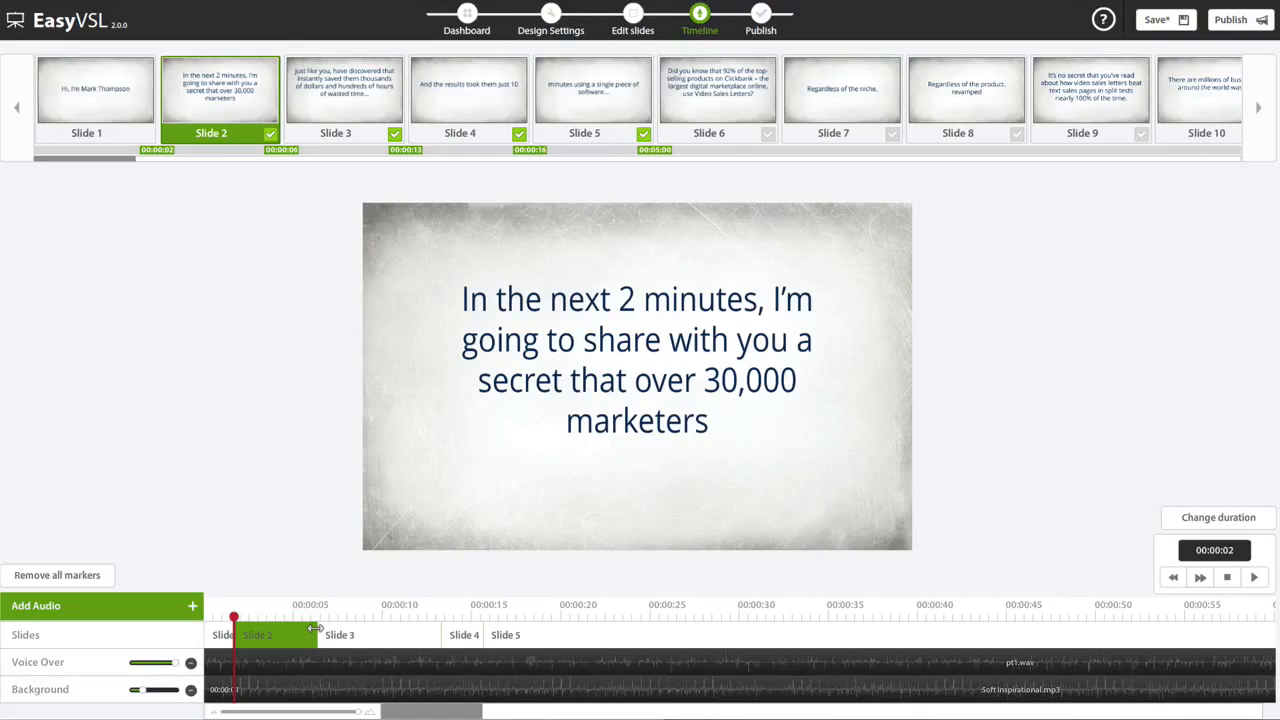
{"action": "mouse_move", "coordinate": [314, 628]}
{"action": "left_mouse_down"}
{"action": "mouse_move", "coordinate": [348, 628]}
{"action": "mouse_move", "coordinate": [322, 628]}
{"action": "left_mouse_up"}
{"action": "mouse_move", "coordinate": [440, 628]}
{"action": "left_mouse_down"}
{"action": "mouse_move", "coordinate": [426, 628]}
{"action": "mouse_move", "coordinate": [438, 629]}
{"action": "left_mouse_up"}
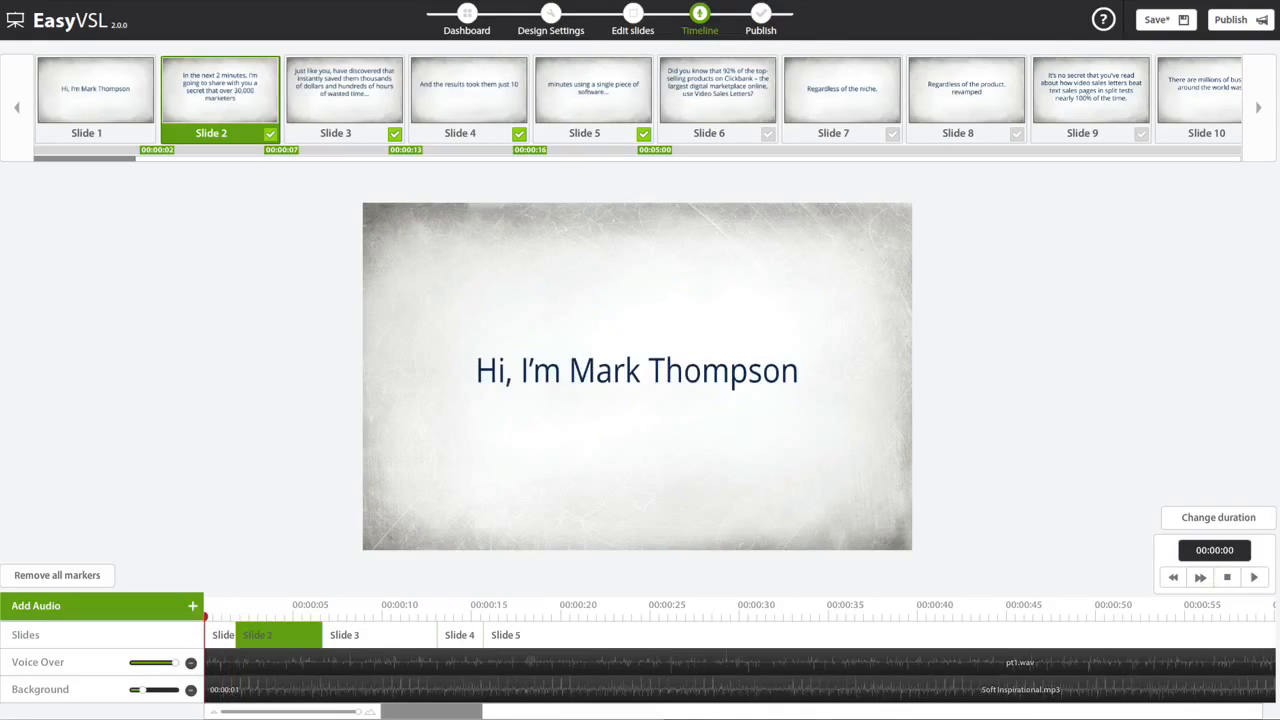
- Play the first eight seconds to check the slide timing and save the presentation
{"action": "left_click", "coordinate": [1254, 577]}
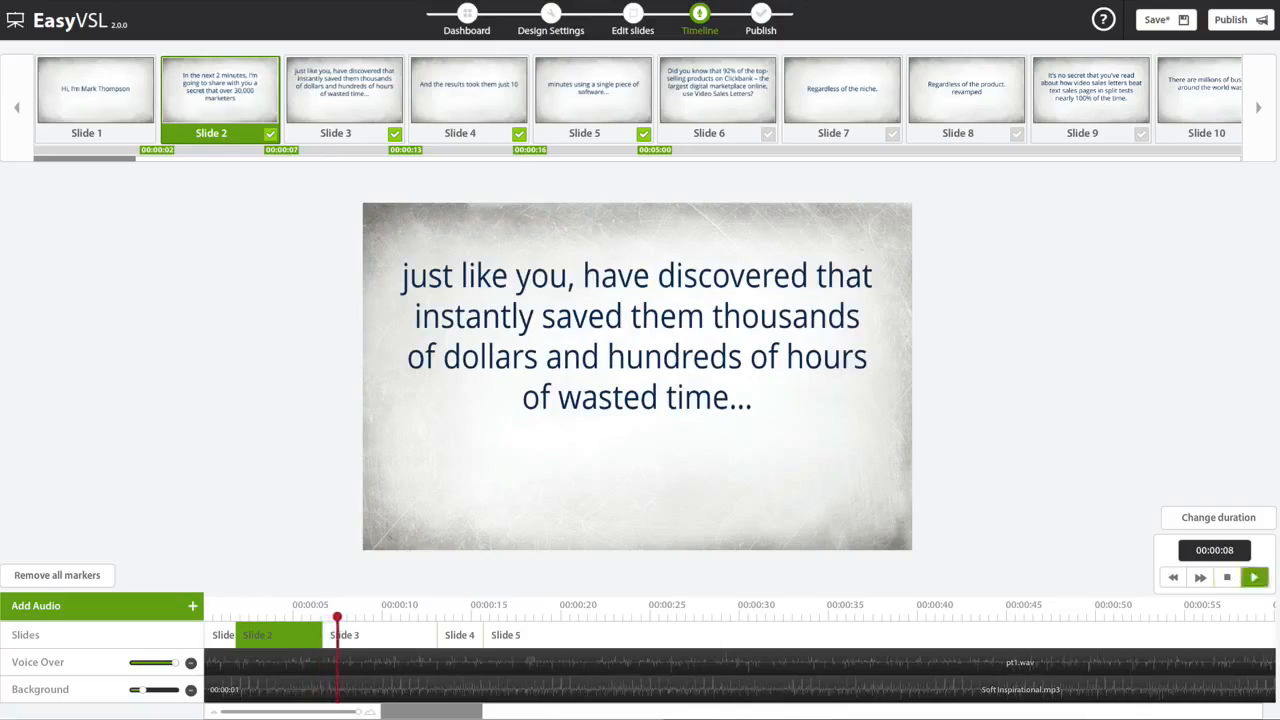
{"action": "left_click", "coordinate": [1254, 577]}
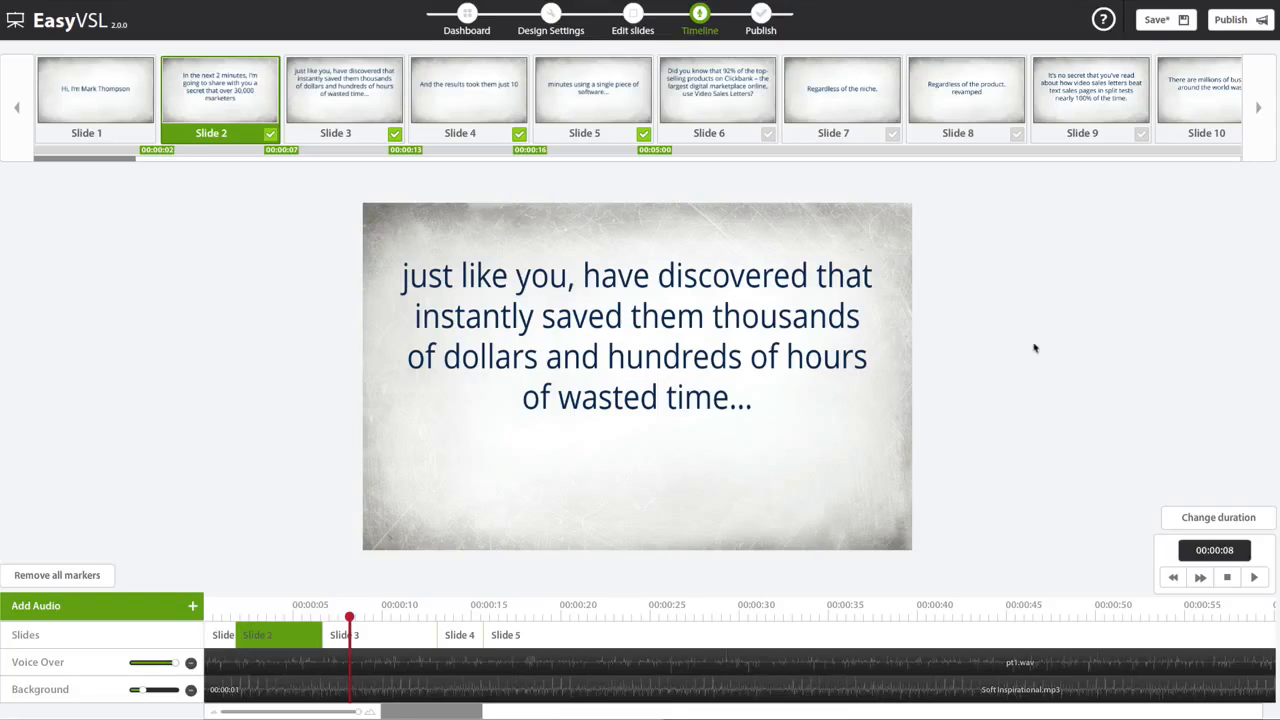
{"action": "left_click", "coordinate": [1160, 21]}
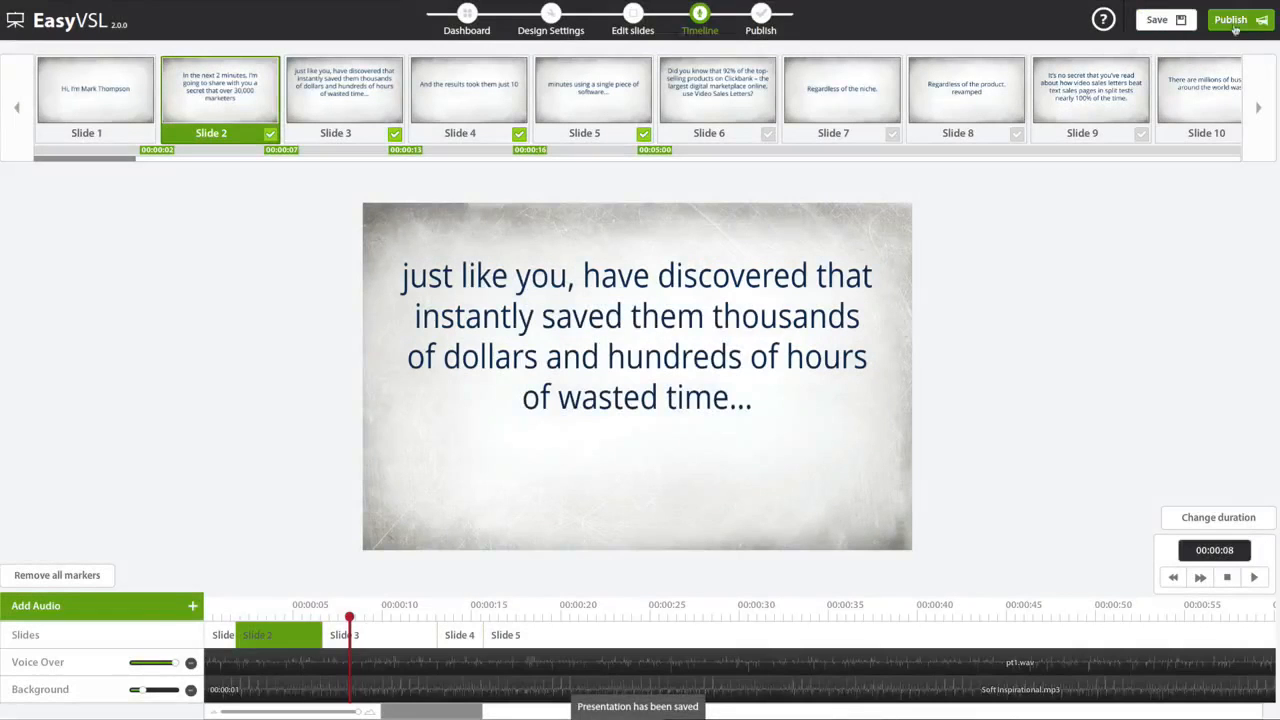
- Review the publish settings' metadata fields, raise the video quality to nearly the maximum and cancel without publishing
{"action": "left_click", "coordinate": [1232, 21]}
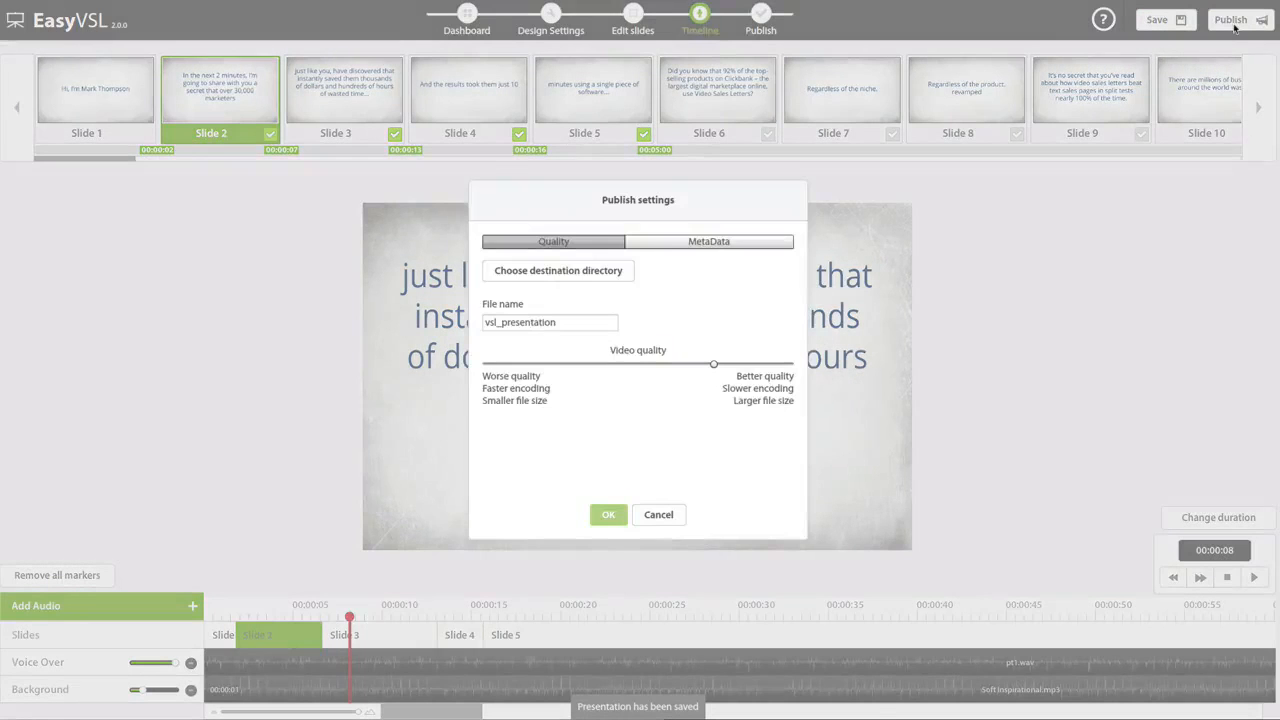
{"action": "left_click", "coordinate": [716, 242]}
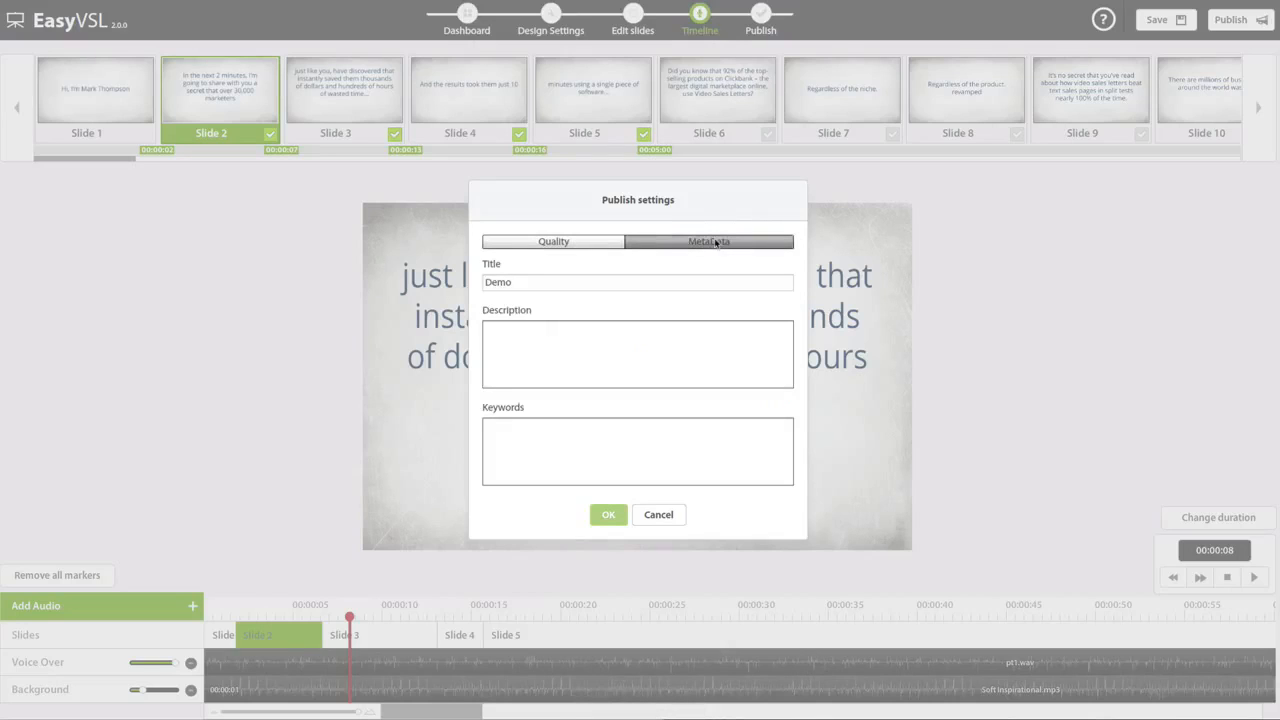
{"action": "left_click", "coordinate": [557, 243]}
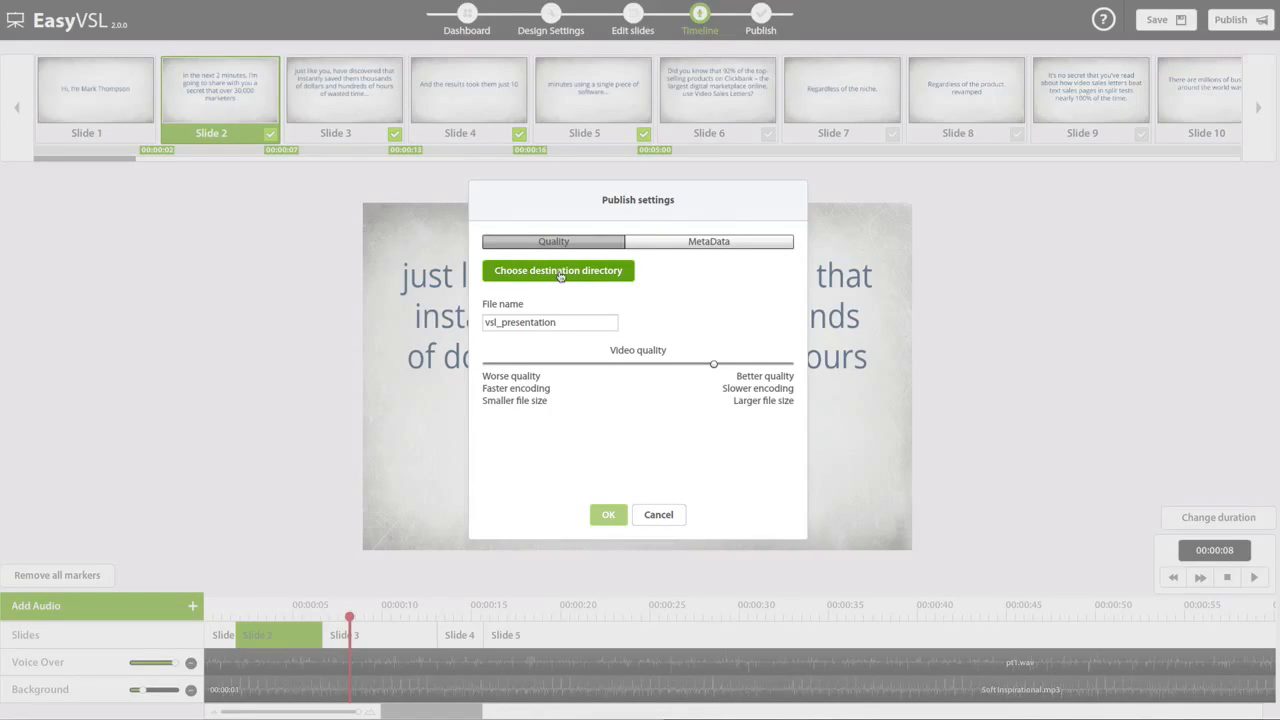
{"action": "left_click_drag", "start_coordinate": [714, 364], "coordinate": [787, 366]}
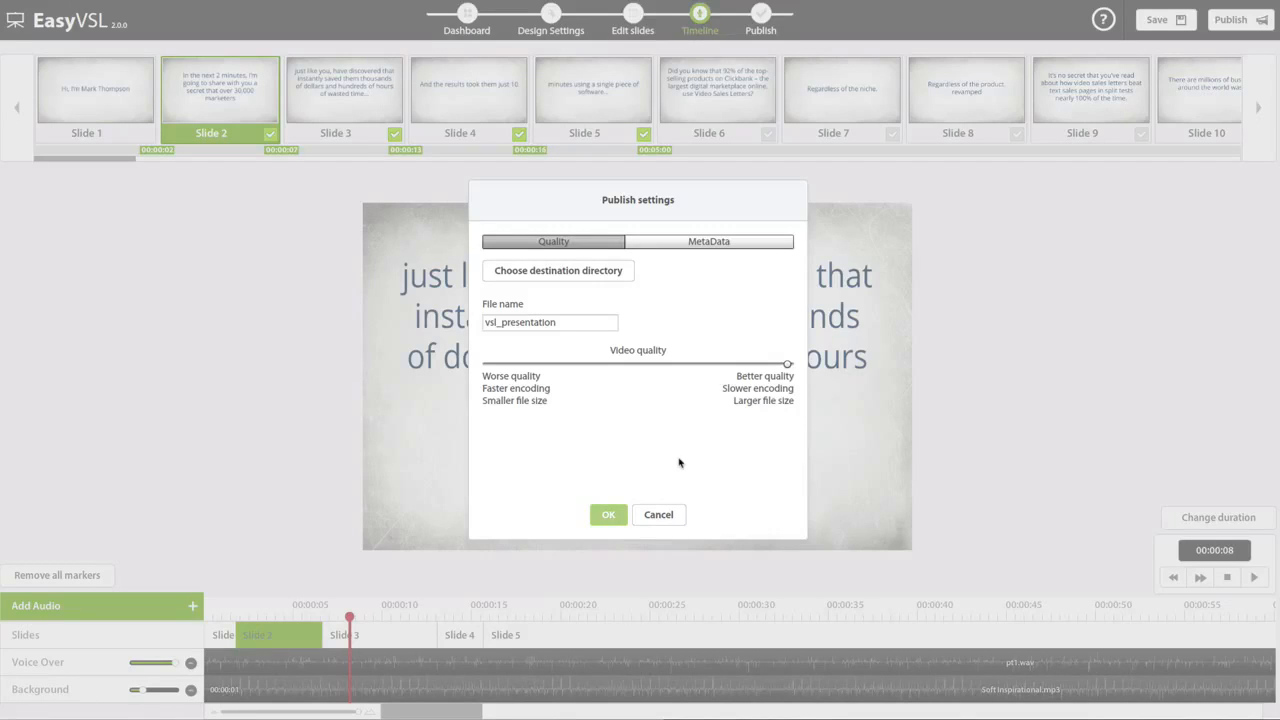
{"action": "left_click", "coordinate": [659, 514]}
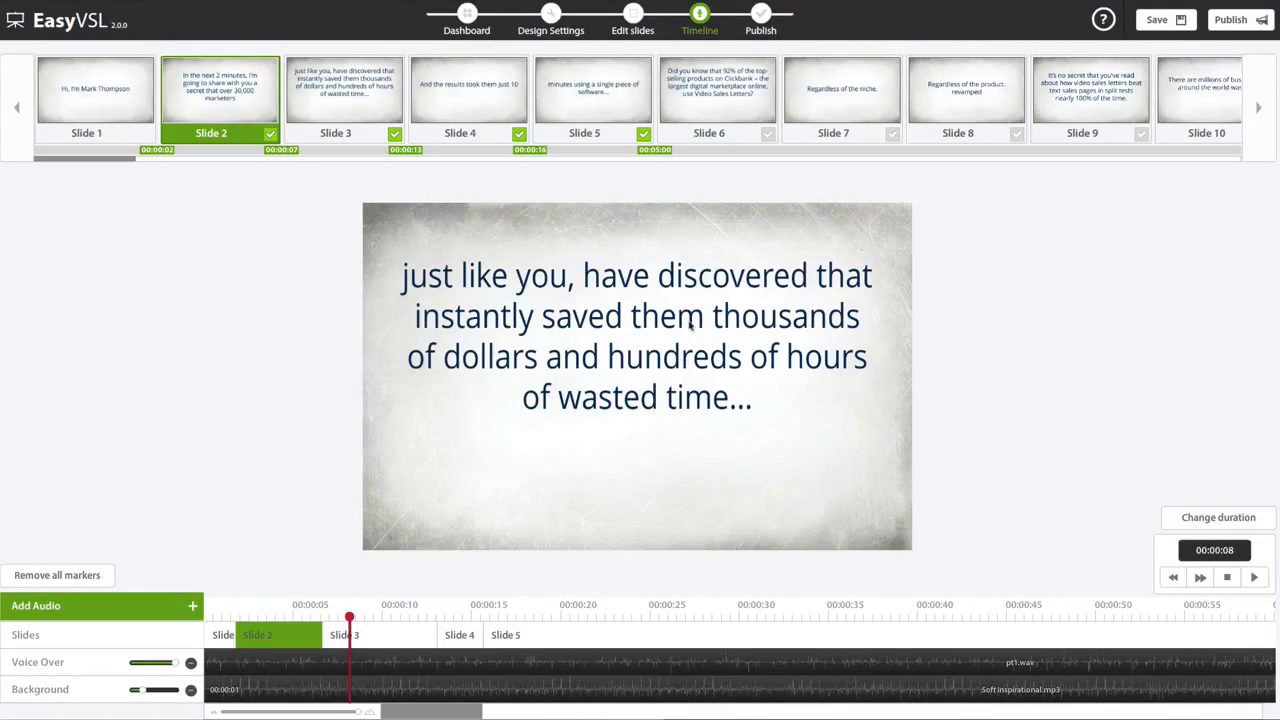
- Return to the dashboard and create a translated copy of the Demo presentation from English to Polish
{"action": "left_click", "coordinate": [467, 18]}
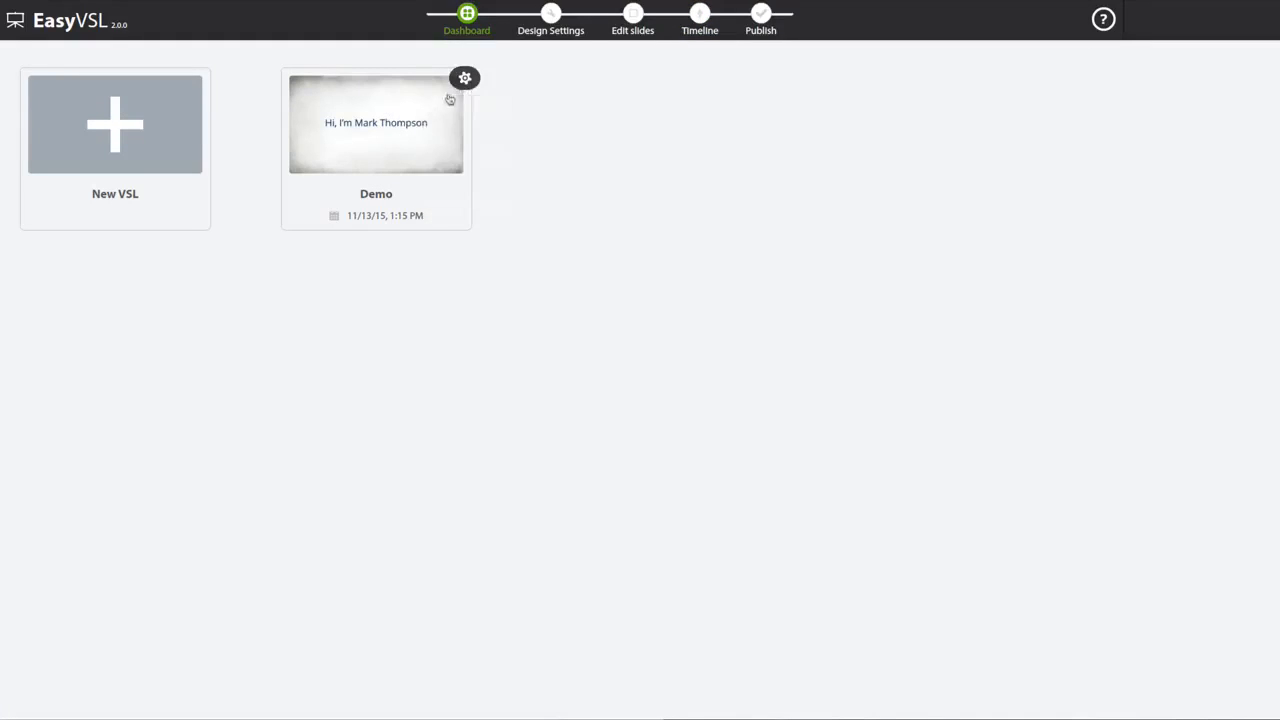
{"action": "left_click", "coordinate": [465, 78]}
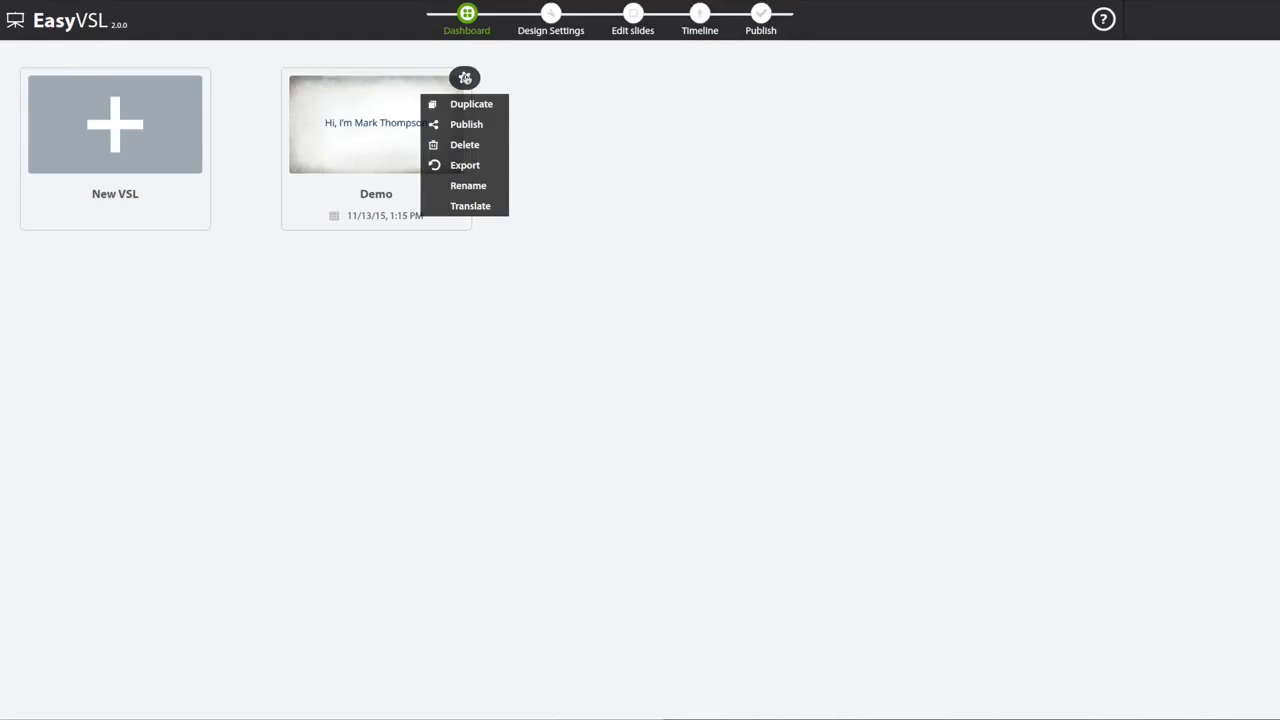
{"action": "left_click", "coordinate": [470, 206]}
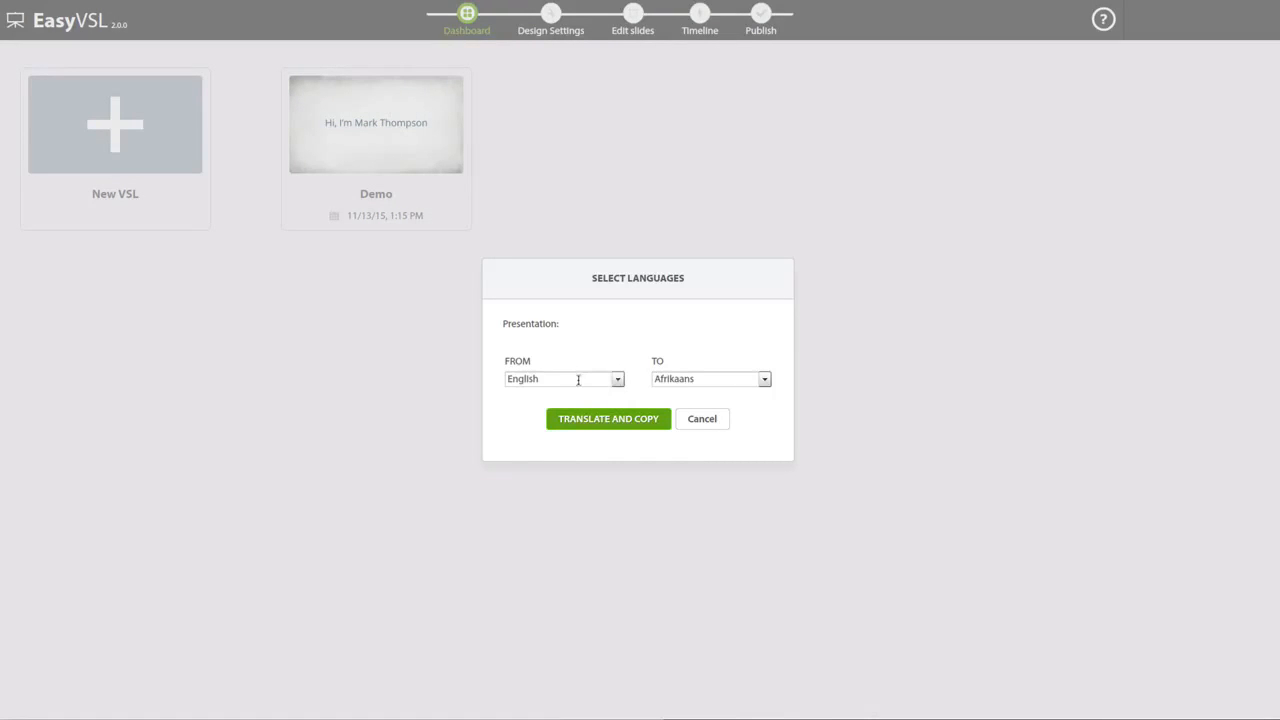
{"action": "left_click", "coordinate": [751, 374]}
{"action": "scroll", "coordinate": [752, 422], "scroll_direction": "down", "scroll_amount": 15}
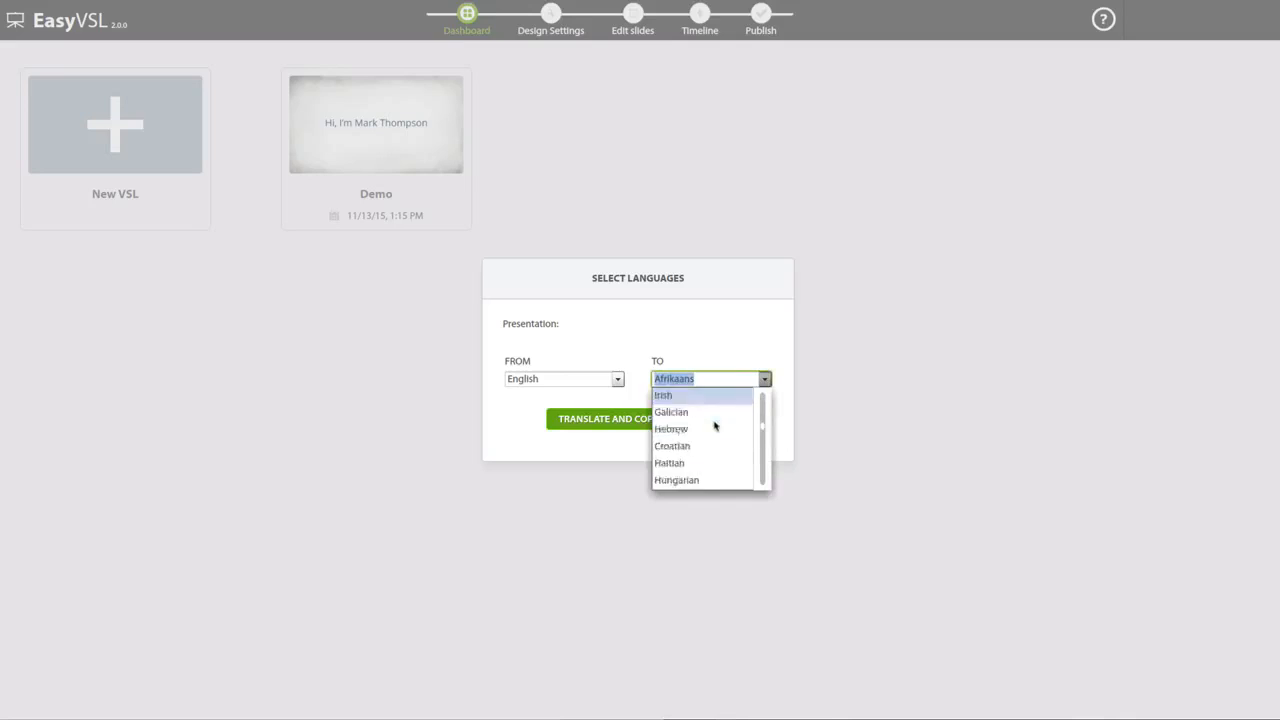
{"action": "scroll", "coordinate": [697, 428], "scroll_direction": "down", "scroll_amount": 4}
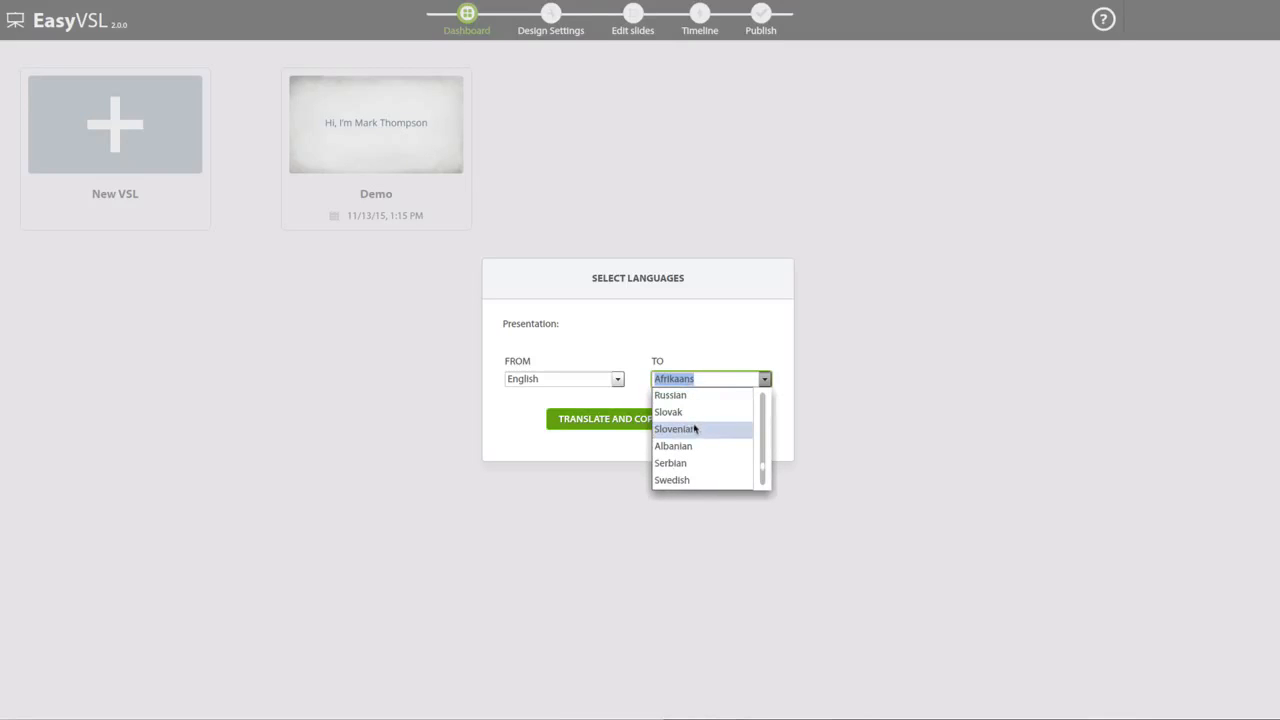
{"action": "scroll", "coordinate": [695, 429], "scroll_direction": "up", "scroll_amount": 3}
{"action": "left_click", "coordinate": [685, 462]}
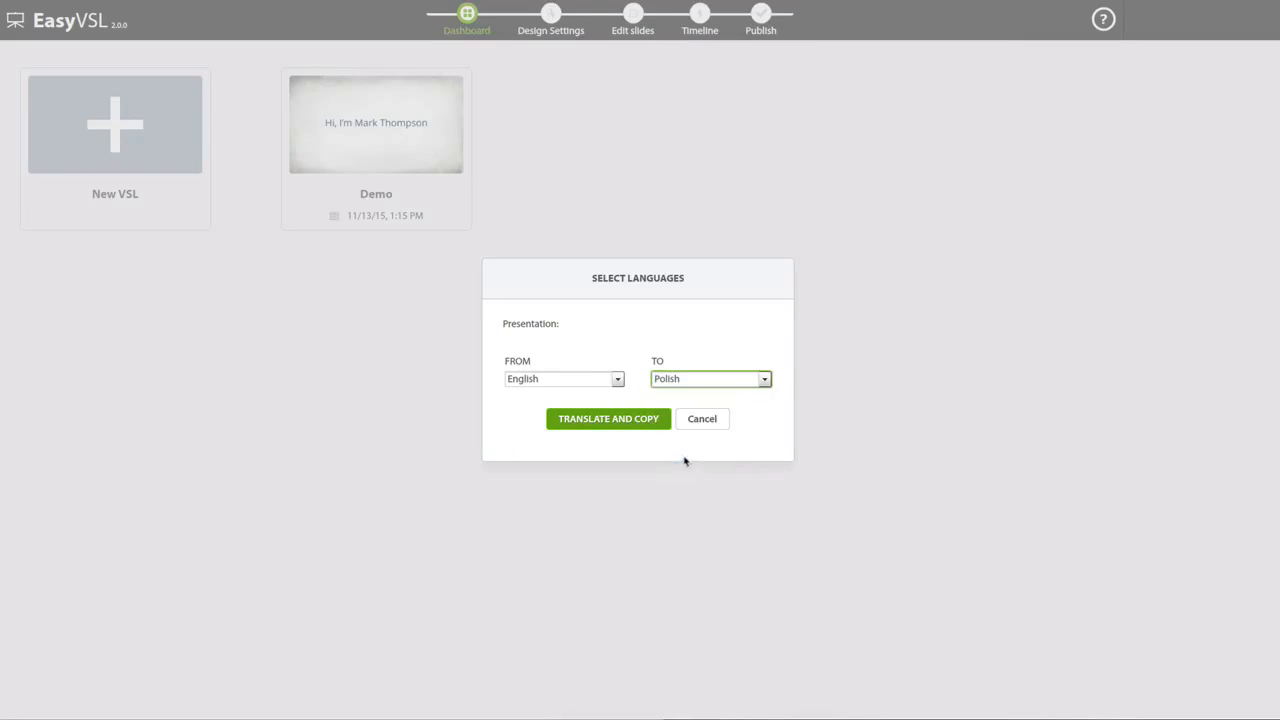
{"action": "left_click", "coordinate": [640, 419]}
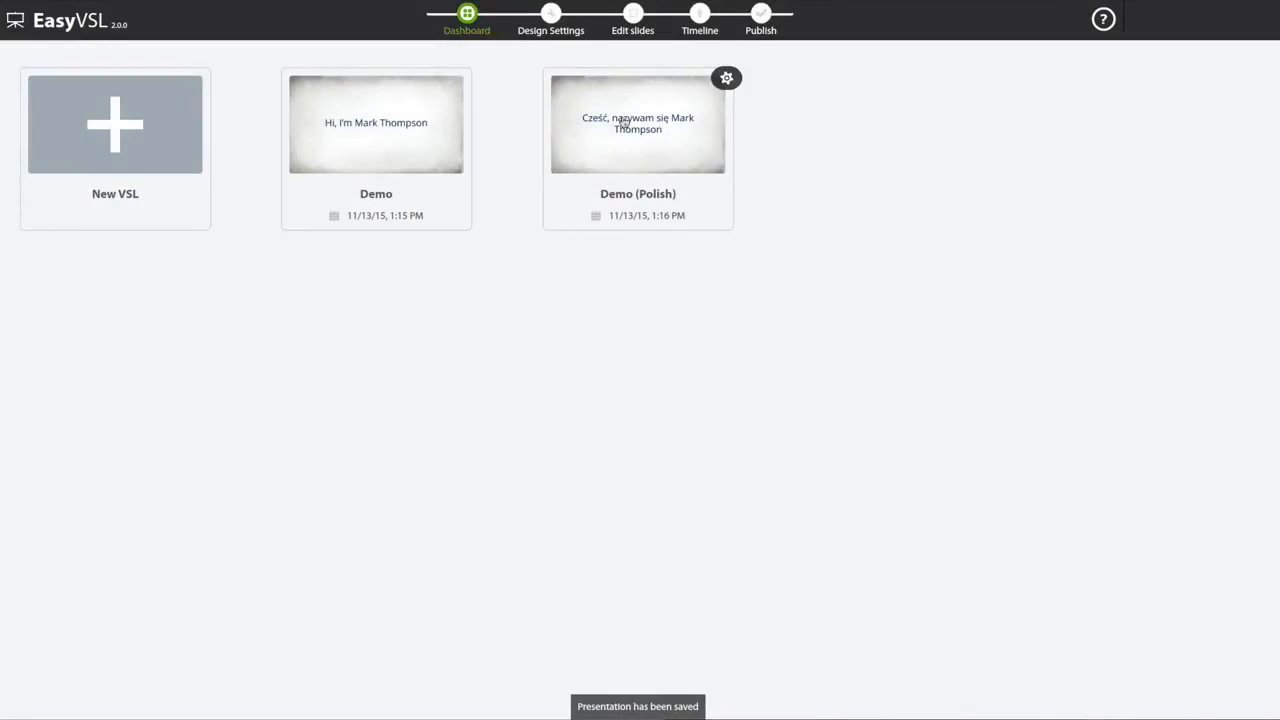
- Open the Demo (Polish) presentation, review the translated text on its first few slides and return to the dashboard
{"action": "left_click", "coordinate": [626, 123]}
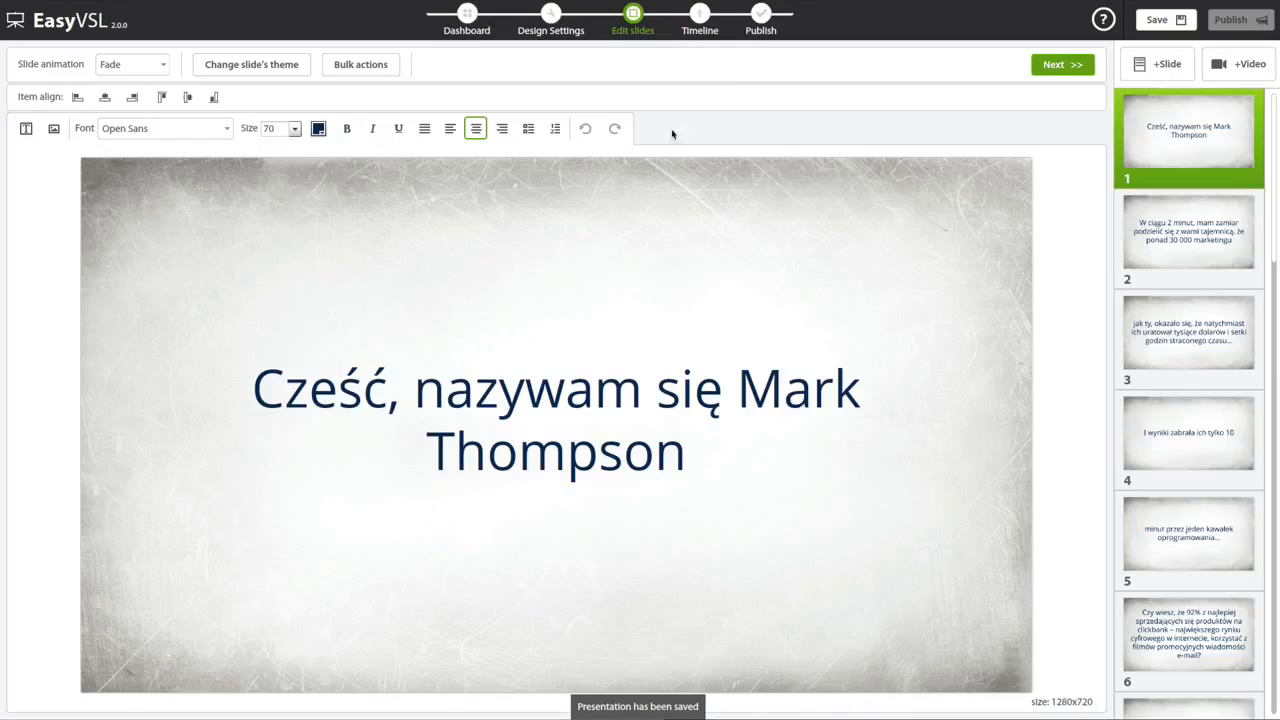
{"action": "left_click", "coordinate": [1175, 237]}
{"action": "left_click", "coordinate": [1177, 312]}
{"action": "left_click", "coordinate": [1174, 256]}
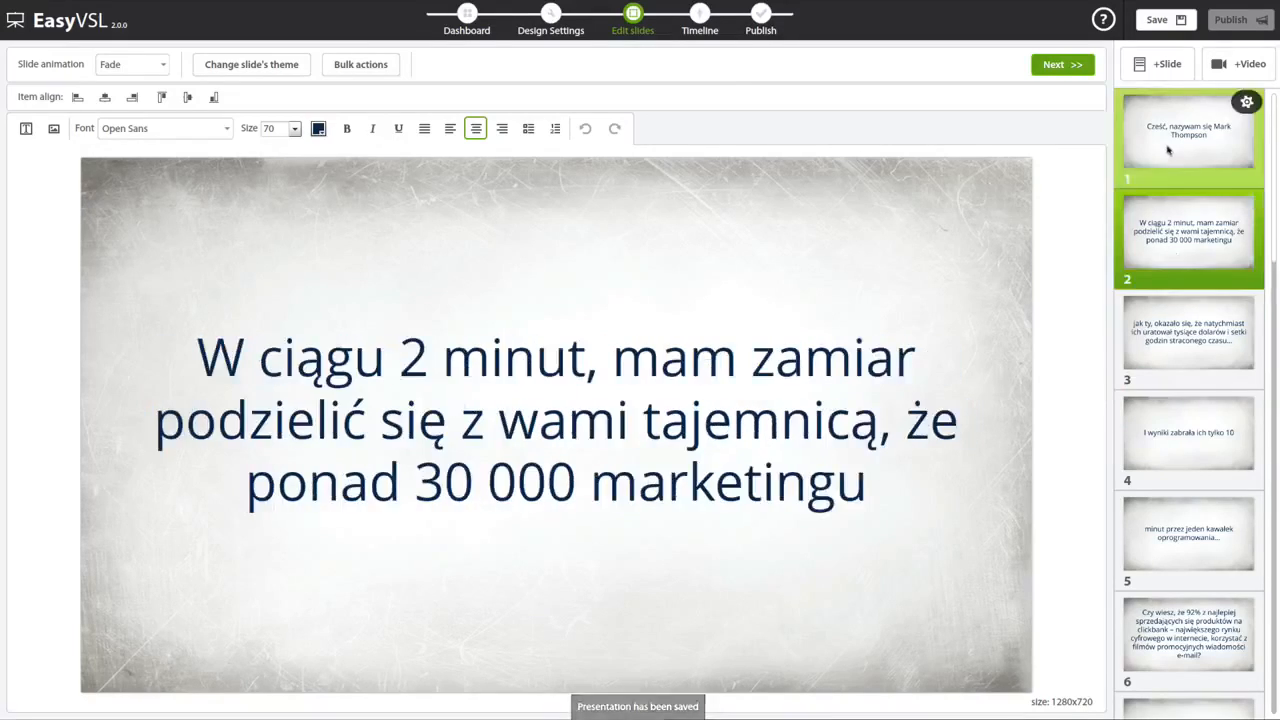
{"action": "left_click", "coordinate": [1167, 149]}
{"action": "left_click", "coordinate": [463, 15]}
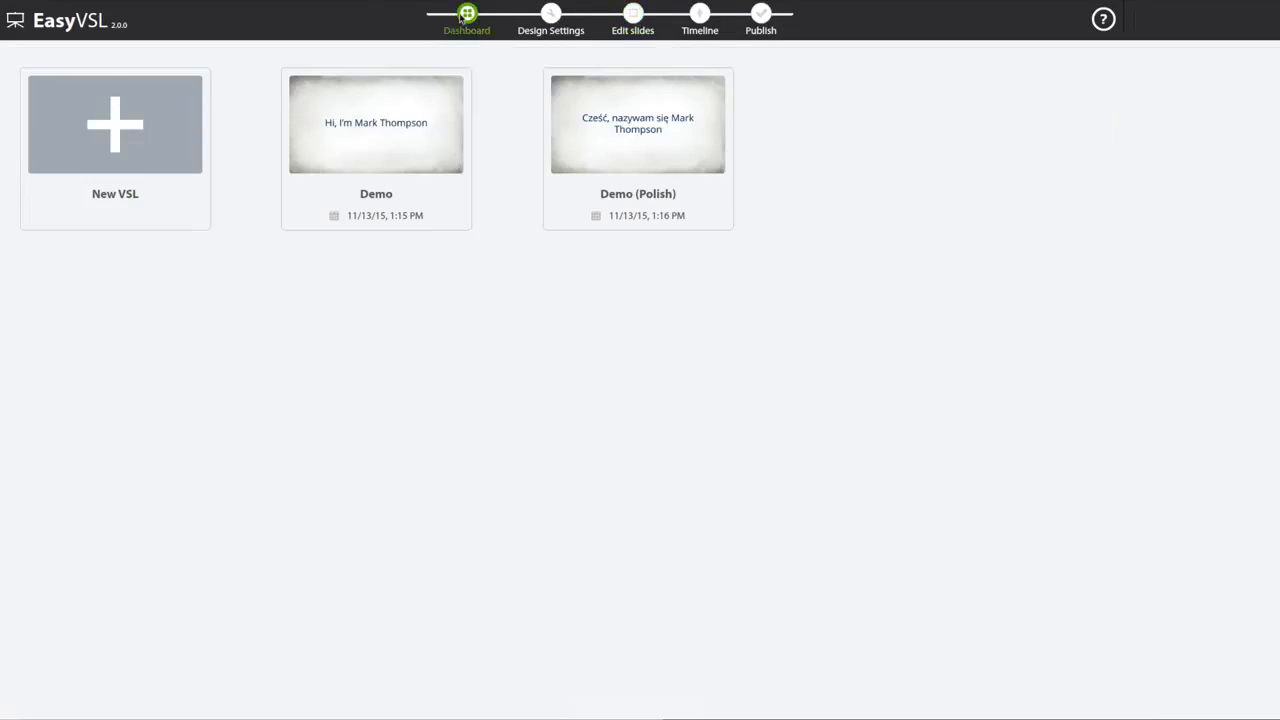
- Show the available actions for the original Demo presentation
{"action": "left_click", "coordinate": [464, 79]}
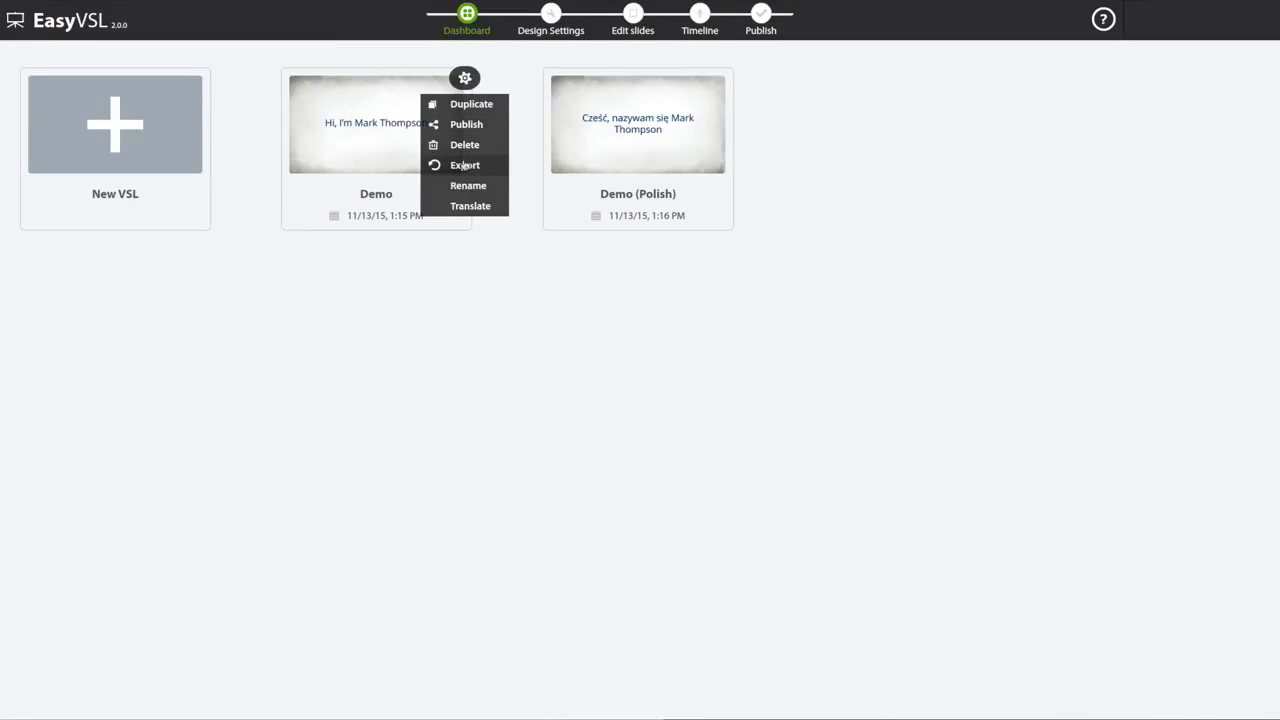